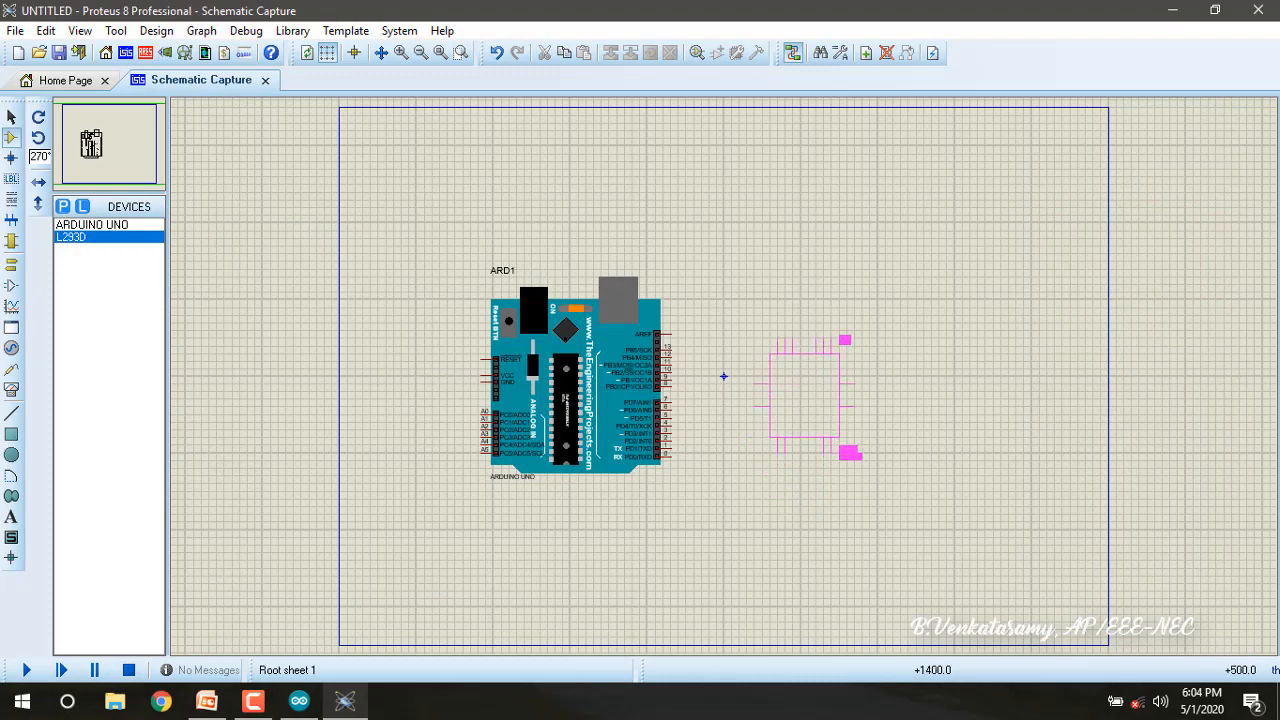
Place the L293D driver to the right of the Arduino Uno and rotate it 90° anticlockwise so its inputs face the board.
{"action": "scroll", "coordinate": [724, 376], "scroll_direction": "up", "scroll_amount": 1}
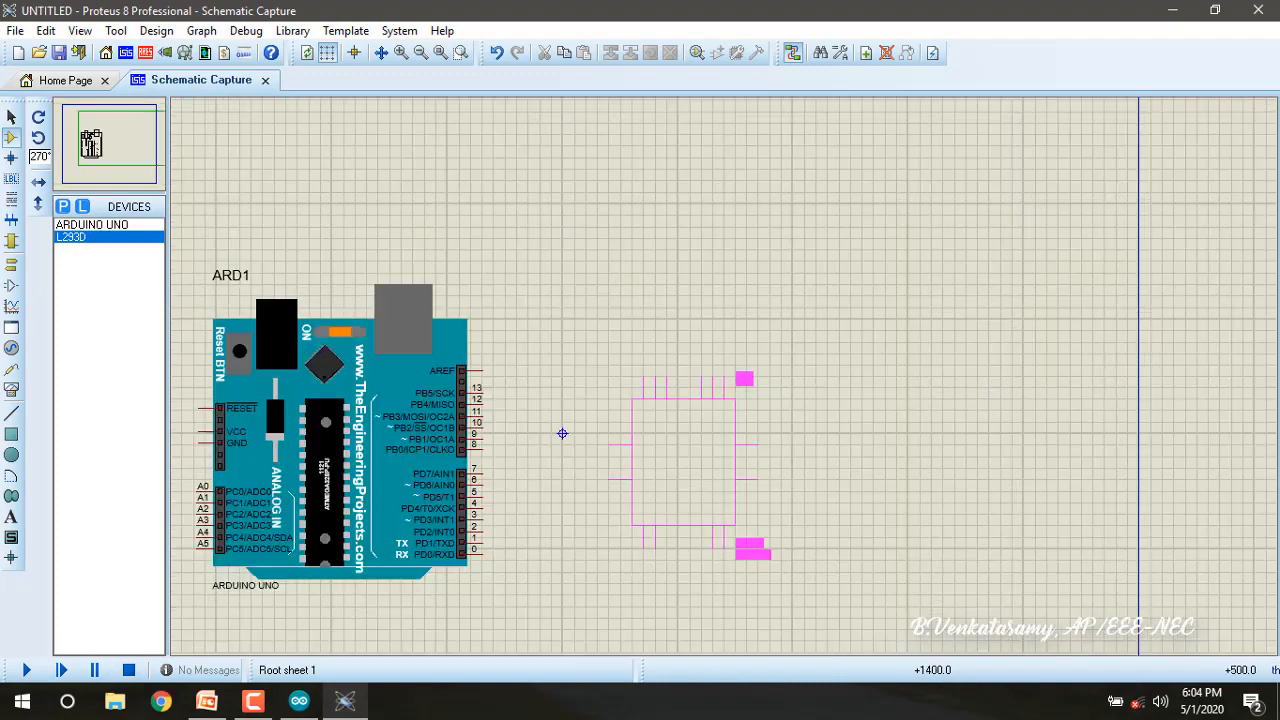
{"action": "left_click", "coordinate": [562, 433]}
{"action": "left_click_drag", "start_coordinate": [828, 324], "coordinate": [598, 614]}
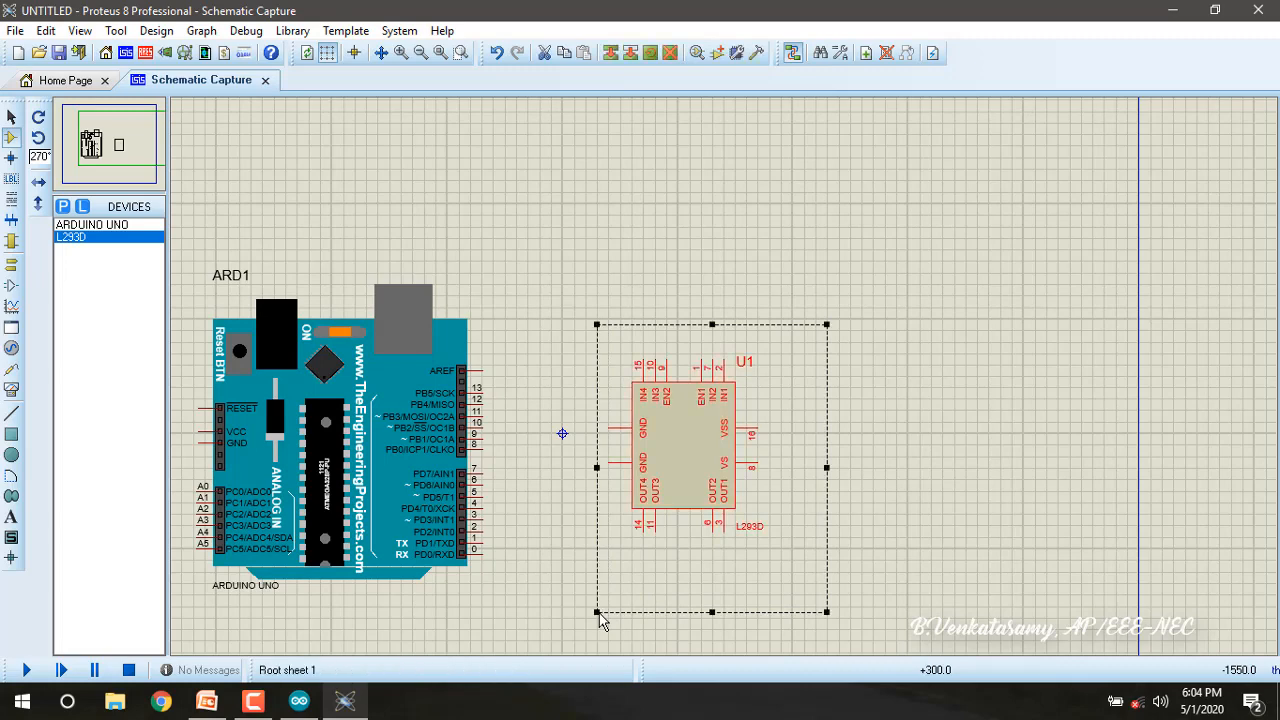
{"action": "key", "text": "KP_Add"}
{"action": "scroll", "coordinate": [599, 613], "scroll_direction": "up", "scroll_amount": 1}
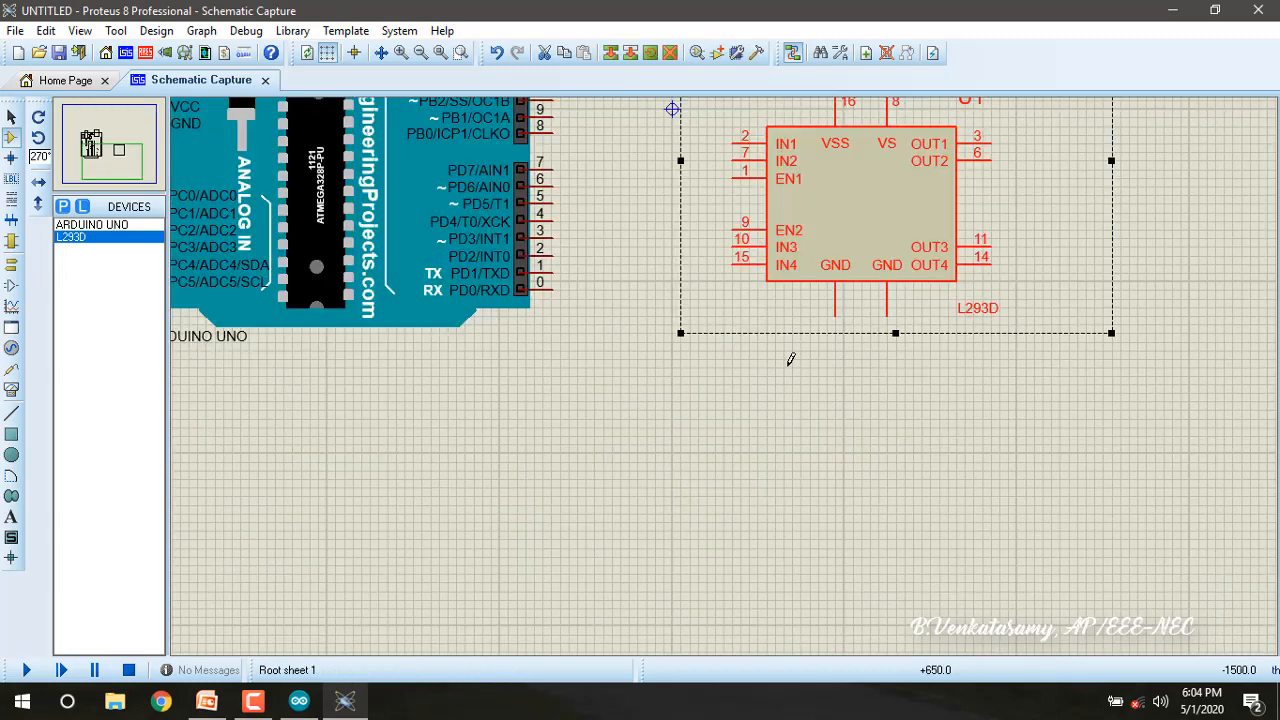
{"action": "scroll", "coordinate": [790, 359], "scroll_direction": "down", "scroll_amount": 1}
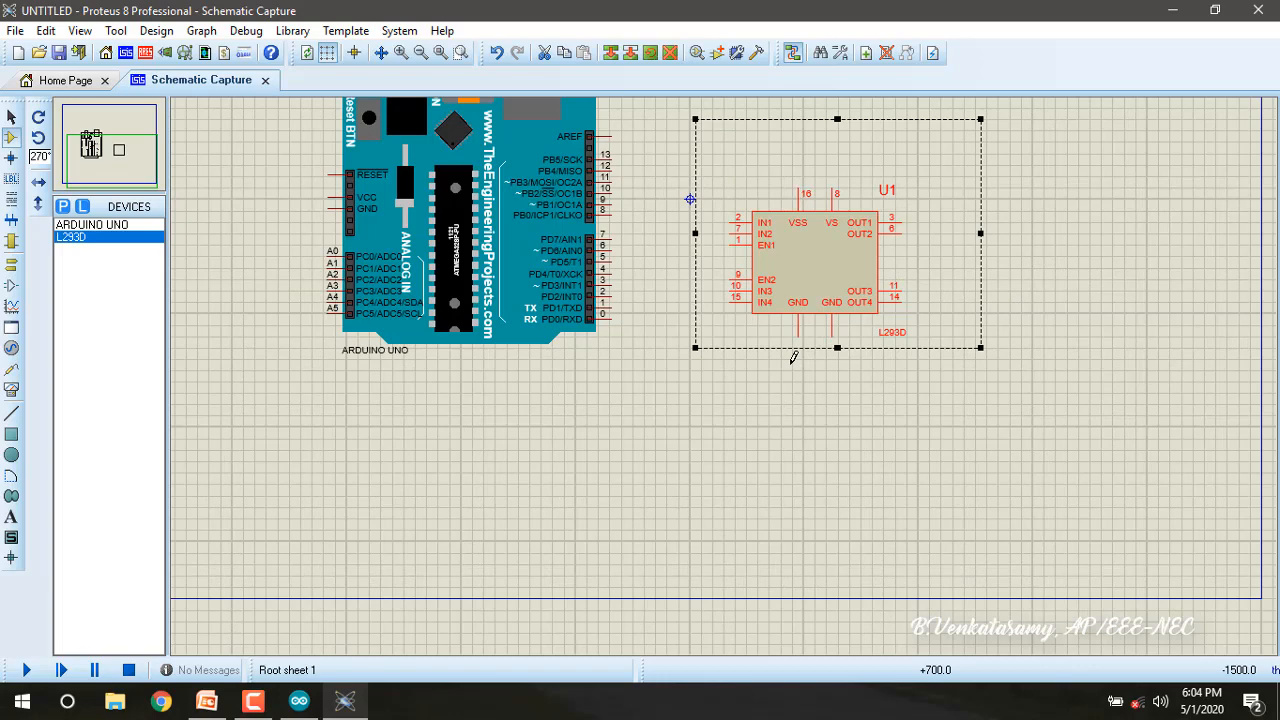
Move the L293D slightly up and farther away from the Arduino Uno, leaving room for wiring, and deselect it.
{"action": "left_click_drag", "start_coordinate": [825, 295], "coordinate": [885, 246]}
{"action": "left_click", "coordinate": [857, 434]}
{"action": "scroll", "coordinate": [771, 377], "scroll_direction": "down", "scroll_amount": 1}
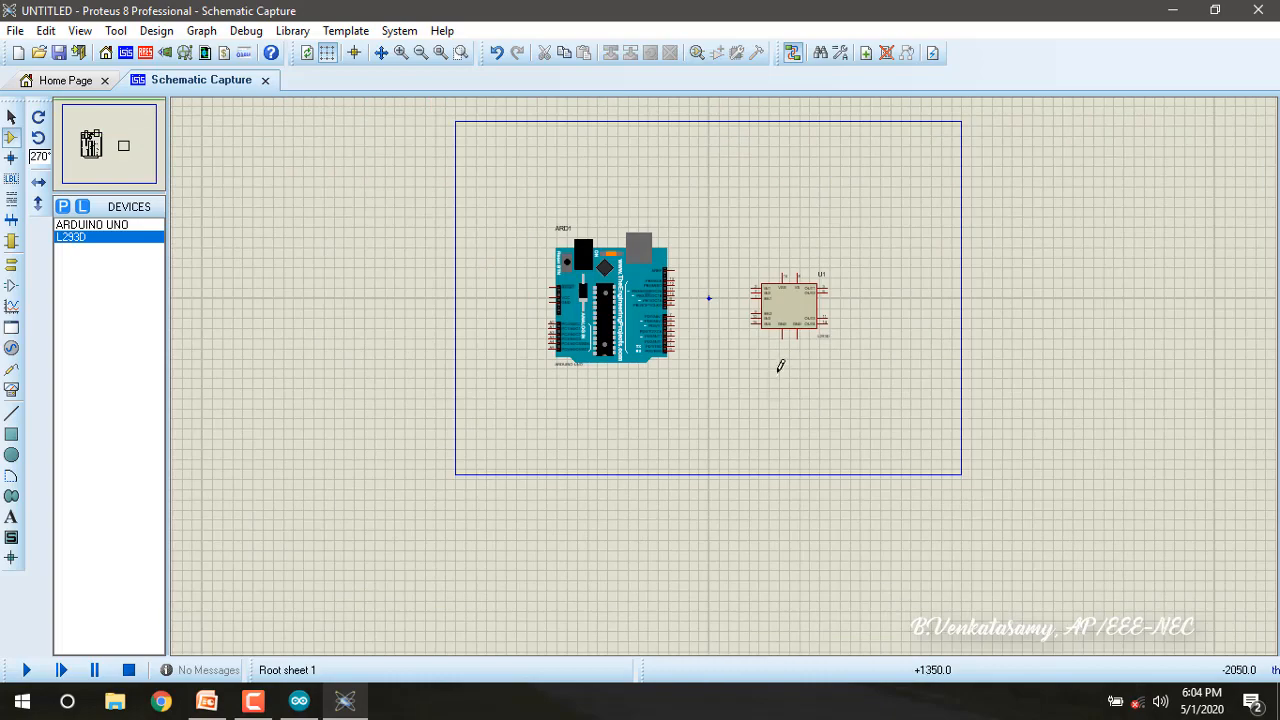
Search the device library for "DC motor" and add the simple DC MOTOR from the ACTIVE library to the device list.
{"action": "scroll", "coordinate": [726, 372], "scroll_direction": "up", "scroll_amount": 1}
{"action": "scroll", "coordinate": [741, 350], "scroll_direction": "down", "scroll_amount": 1}
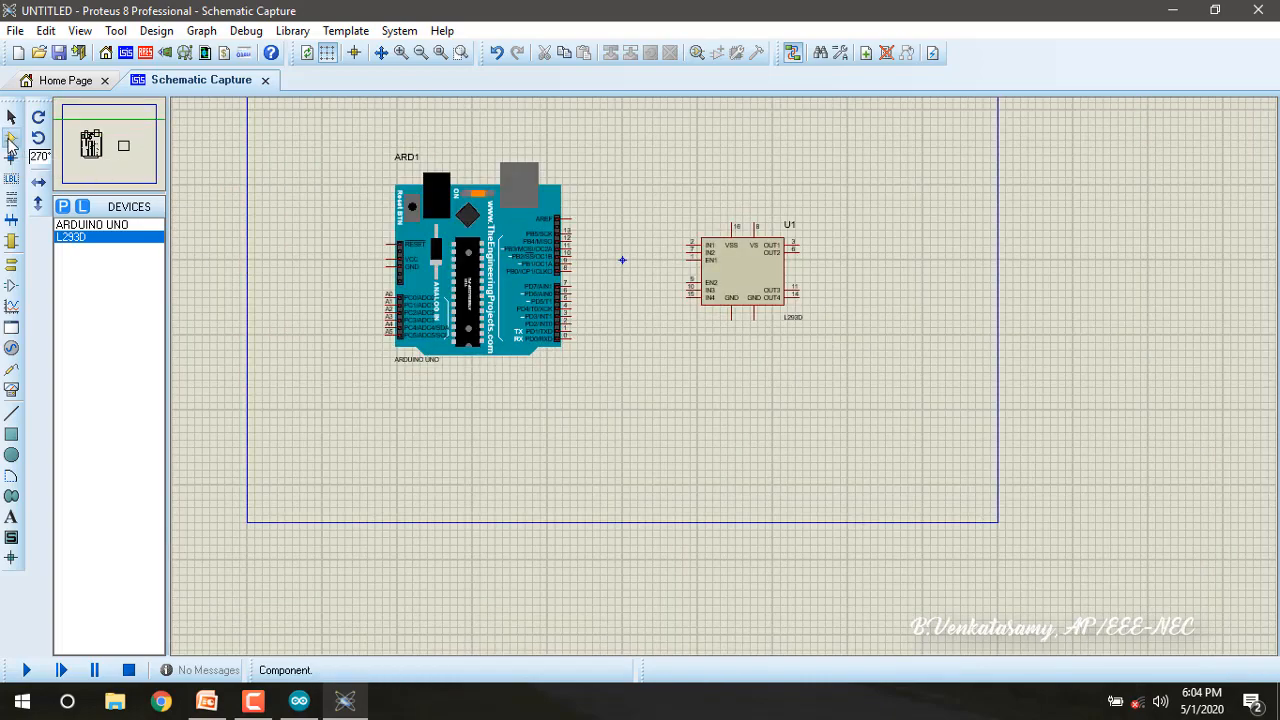
{"action": "left_click", "coordinate": [63, 207]}
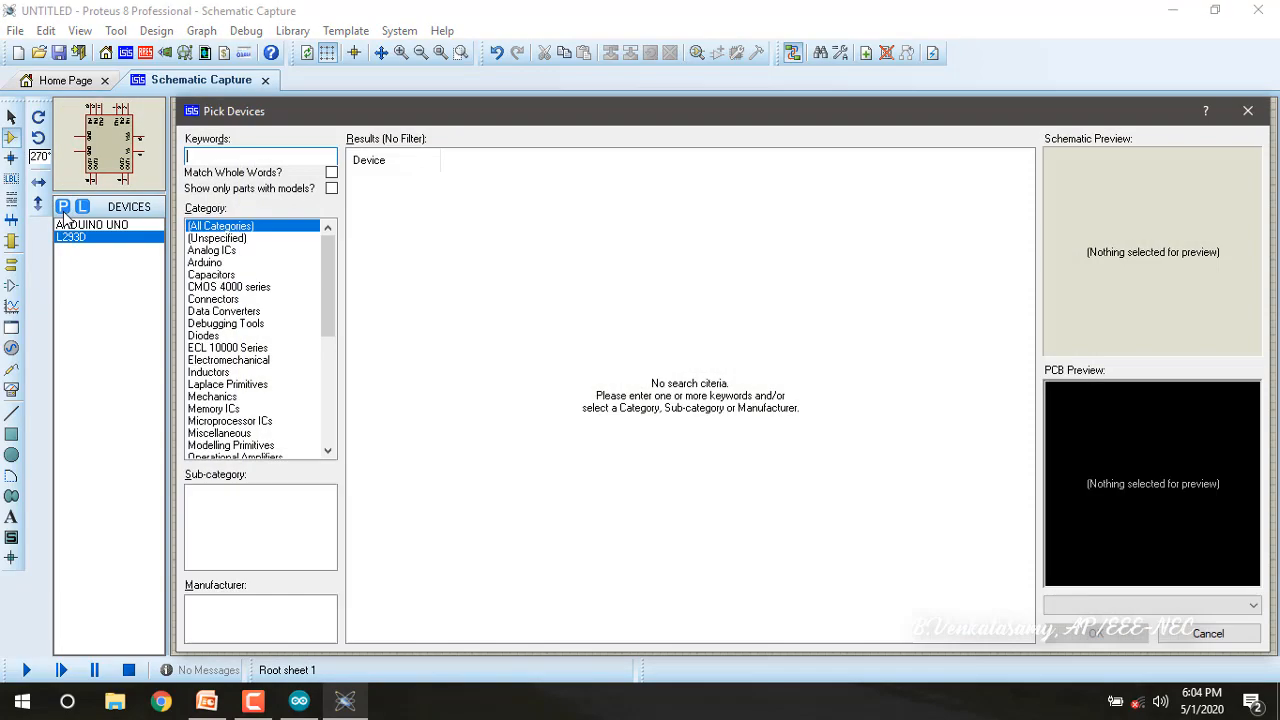
{"action": "type", "text": "DC motor"}
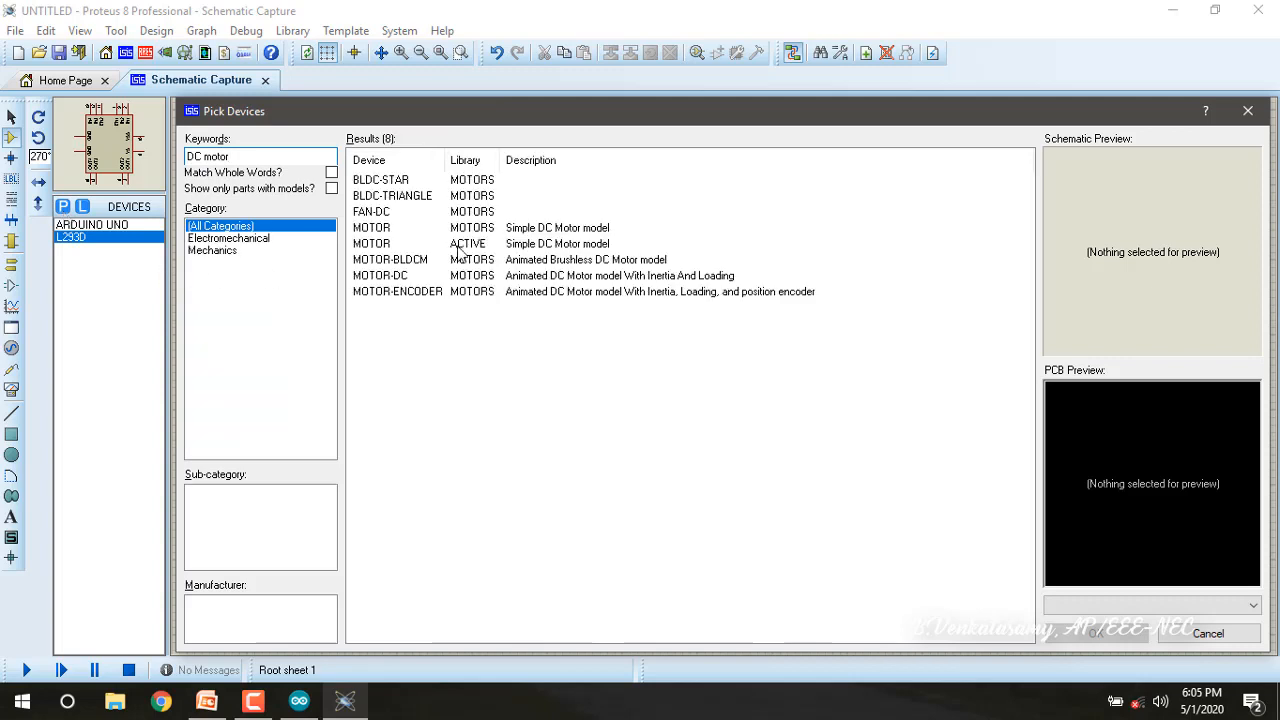
{"action": "left_click", "coordinate": [379, 245]}
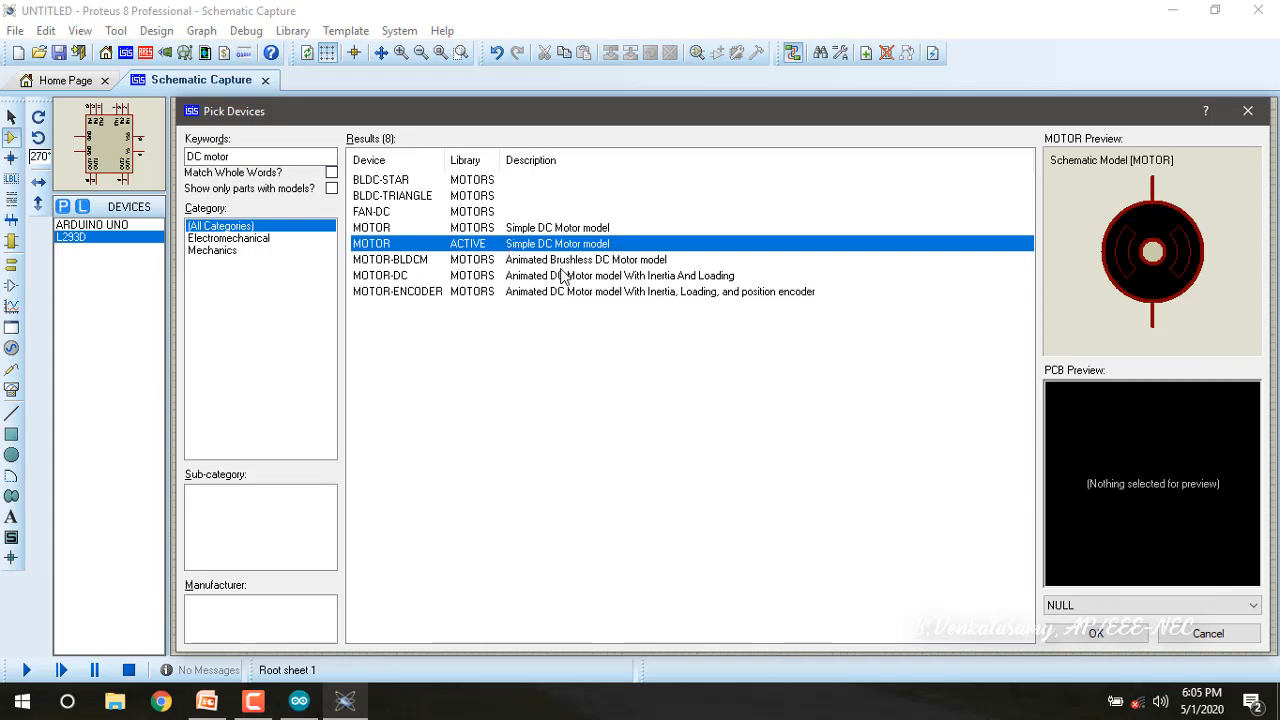
{"action": "left_click", "coordinate": [1097, 633]}
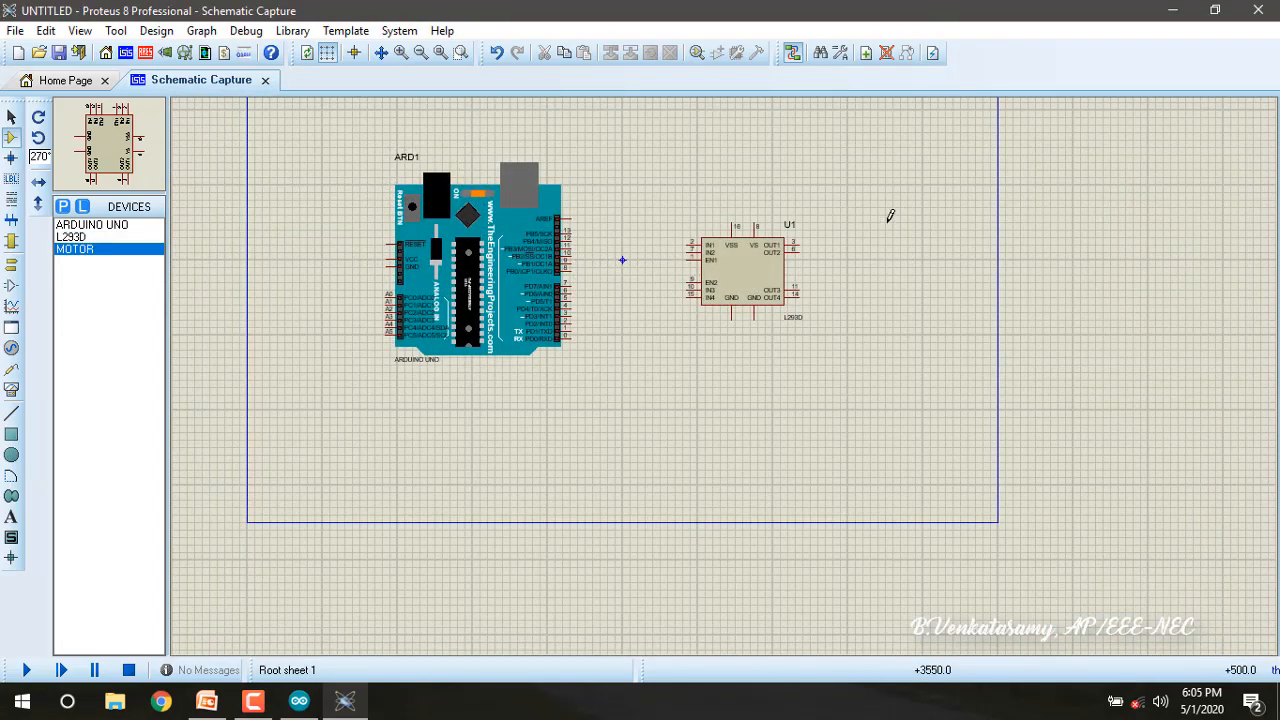
Place two DC motors one above the other to the right of the L293D.
{"action": "left_click", "coordinate": [887, 217]}
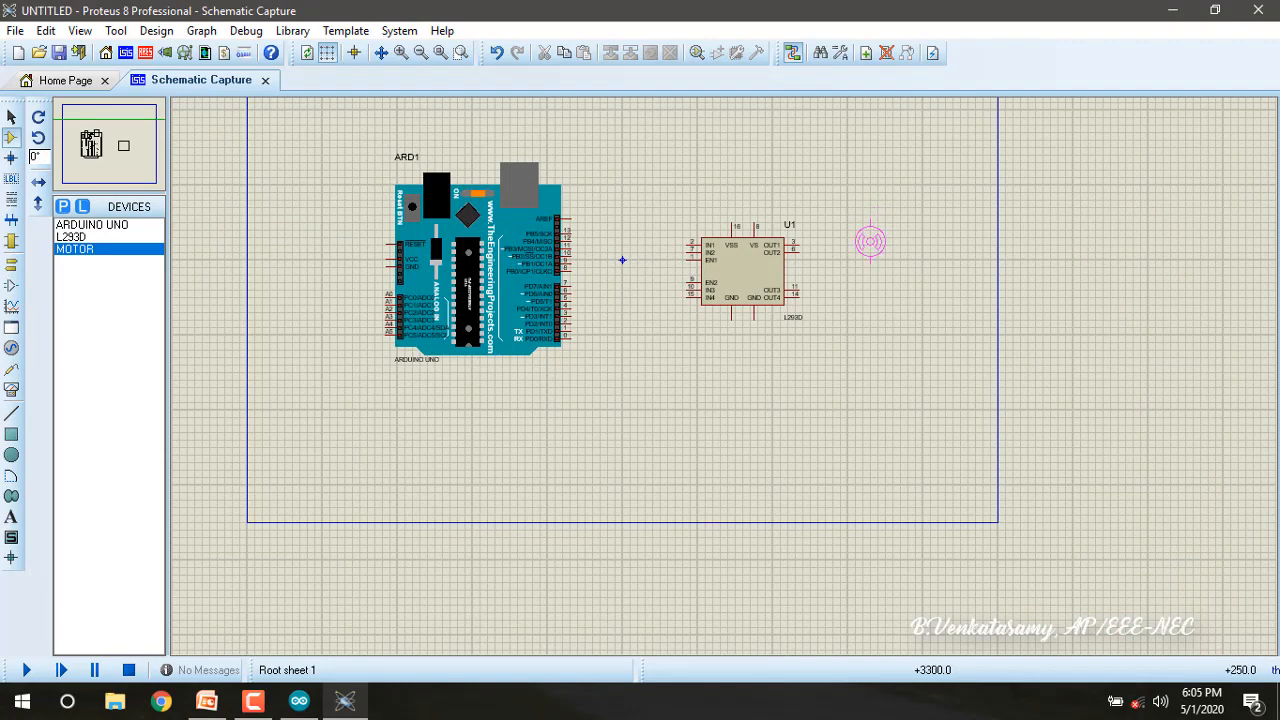
{"action": "left_click", "coordinate": [870, 241]}
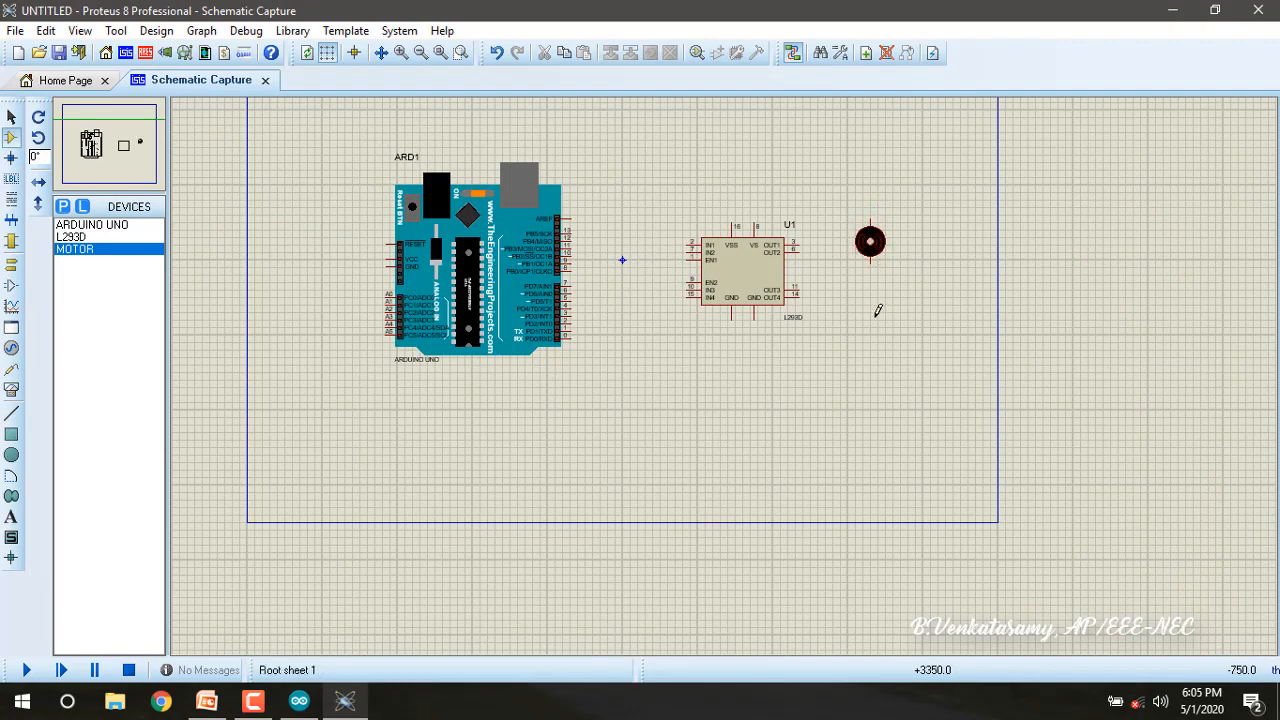
{"action": "left_click", "coordinate": [870, 328]}
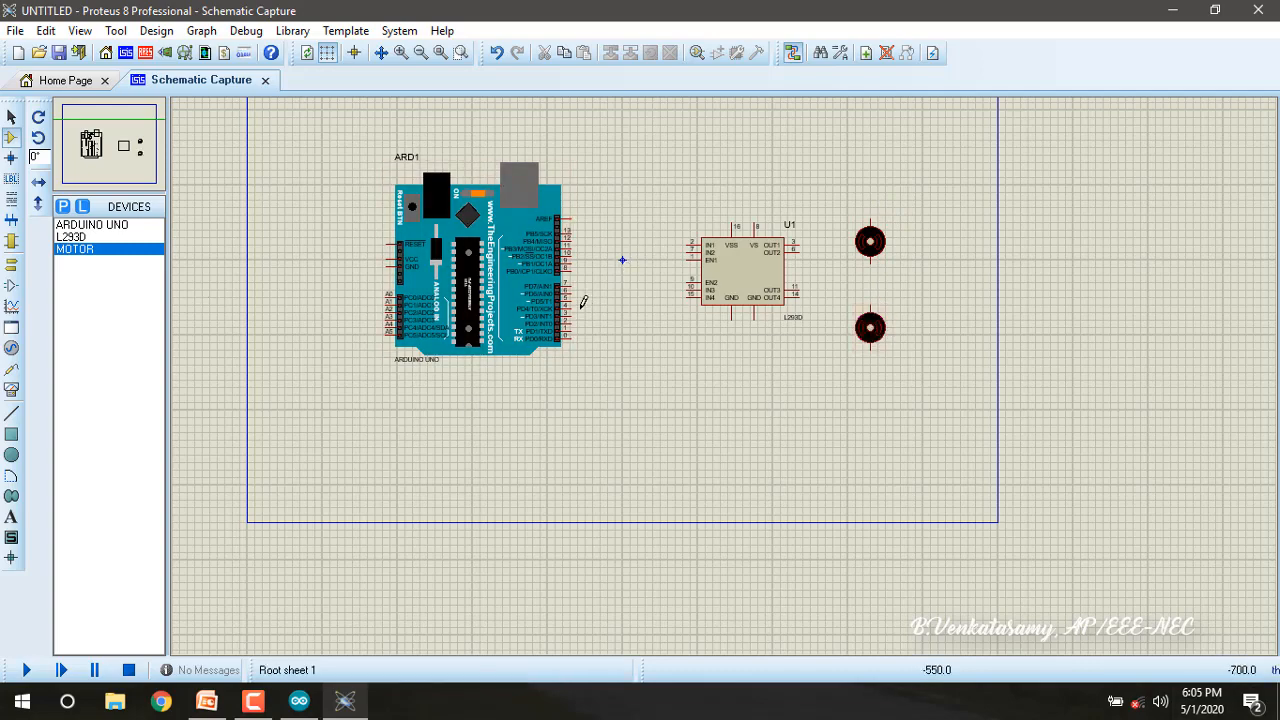
Switch to PowerPoint to check the motor driver pin assignments on slide 18, and return to the Proteus schematic.
{"action": "scroll", "coordinate": [583, 302], "scroll_direction": "up", "scroll_amount": 2}
{"action": "scroll", "coordinate": [726, 369], "scroll_direction": "down", "scroll_amount": 2}
{"action": "scroll", "coordinate": [629, 371], "scroll_direction": "up", "scroll_amount": 2}
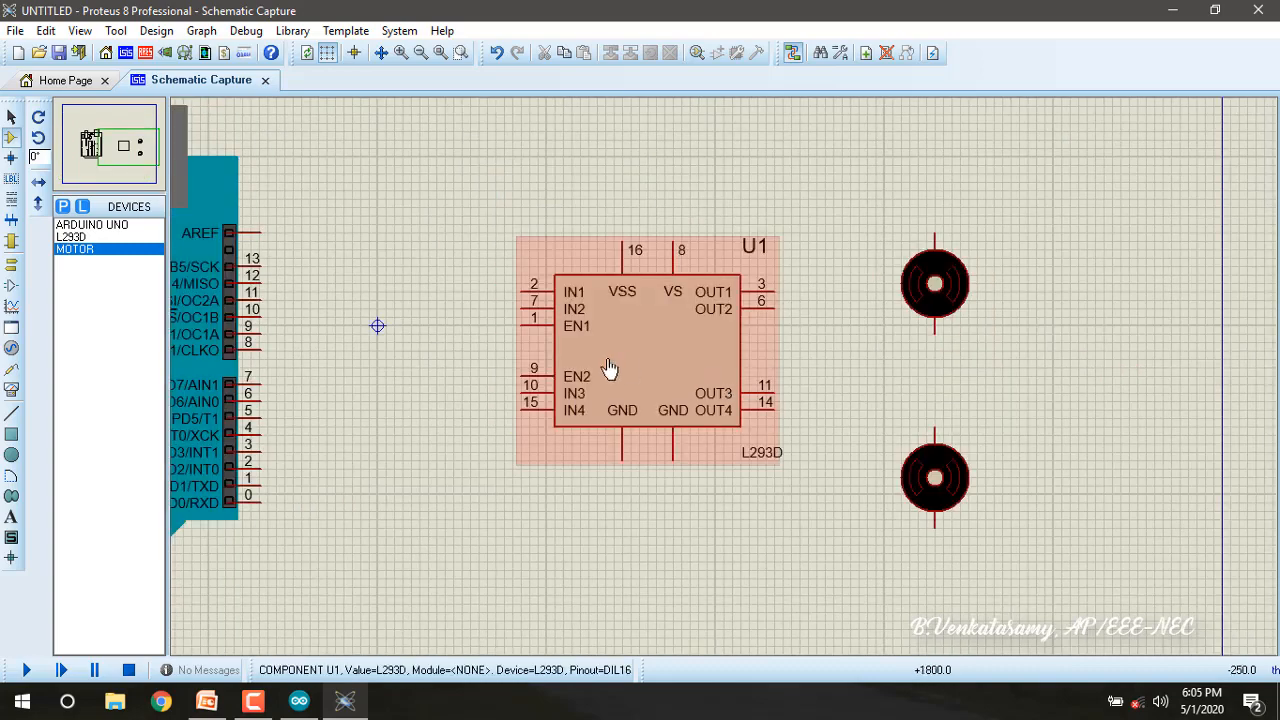
{"action": "scroll", "coordinate": [503, 323], "scroll_direction": "down", "scroll_amount": 2}
{"action": "scroll", "coordinate": [569, 337], "scroll_direction": "up", "scroll_amount": 2}
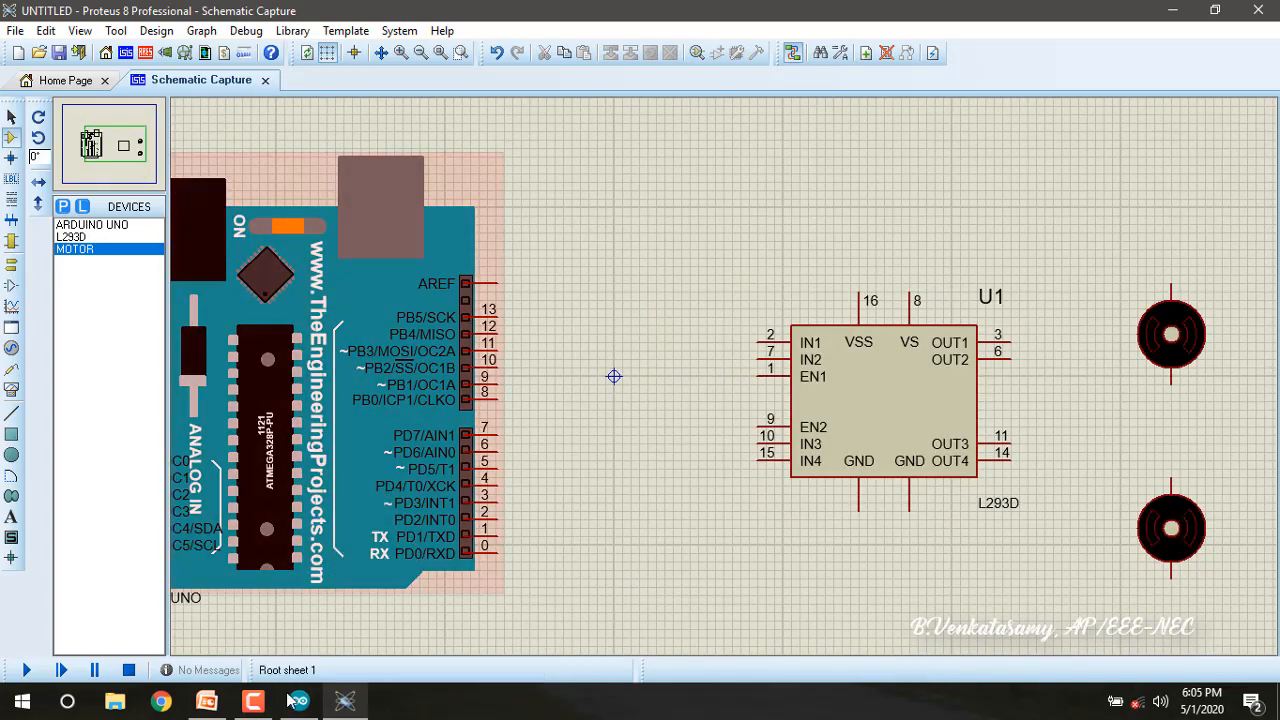
{"action": "left_click", "coordinate": [212, 702]}
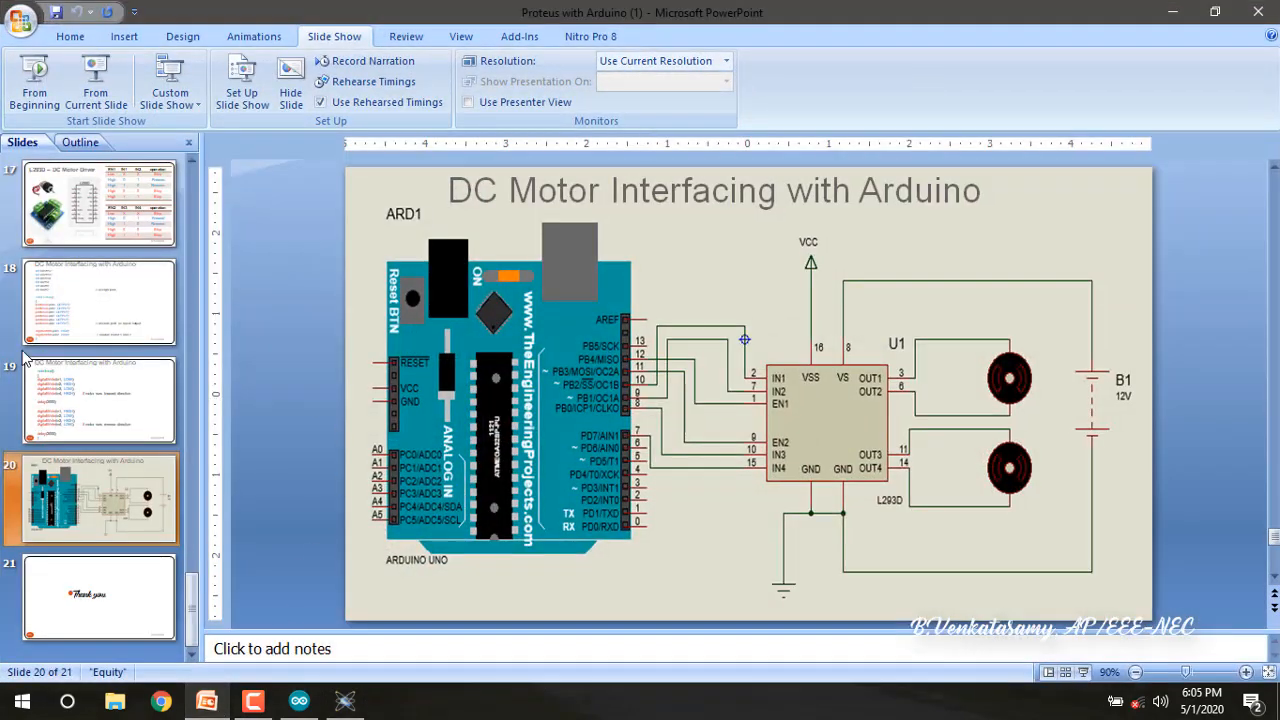
{"action": "left_click", "coordinate": [62, 298]}
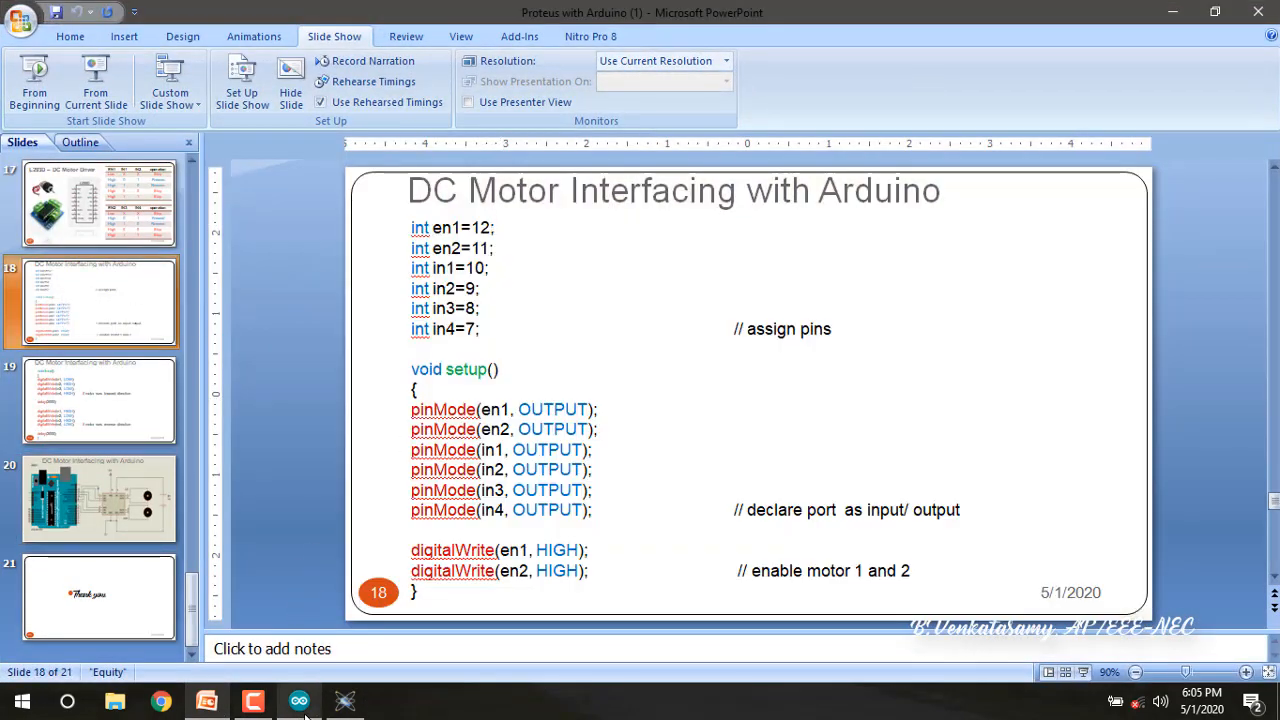
{"action": "left_click", "coordinate": [342, 699]}
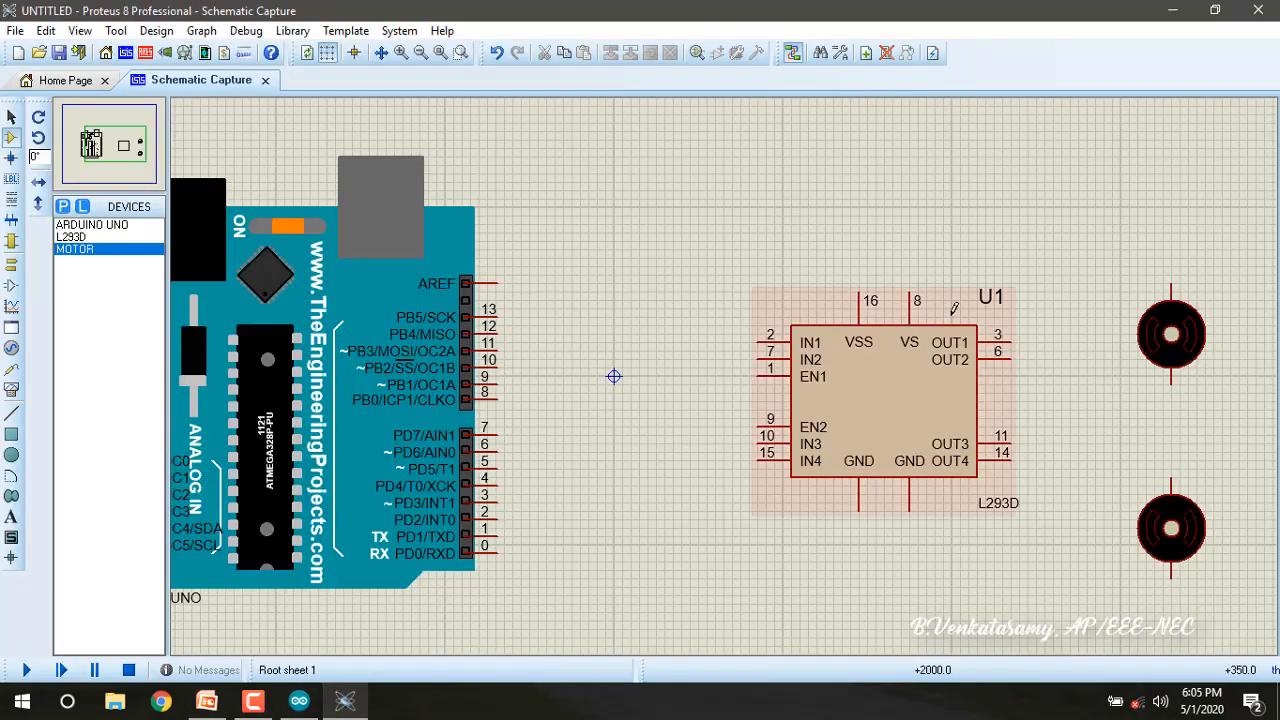
Wire the L293D's EN1 to Arduino pin 12 and EN2 to pin 11, checking the pin assignments on the PowerPoint slide.
{"action": "left_click", "coordinate": [766, 376]}
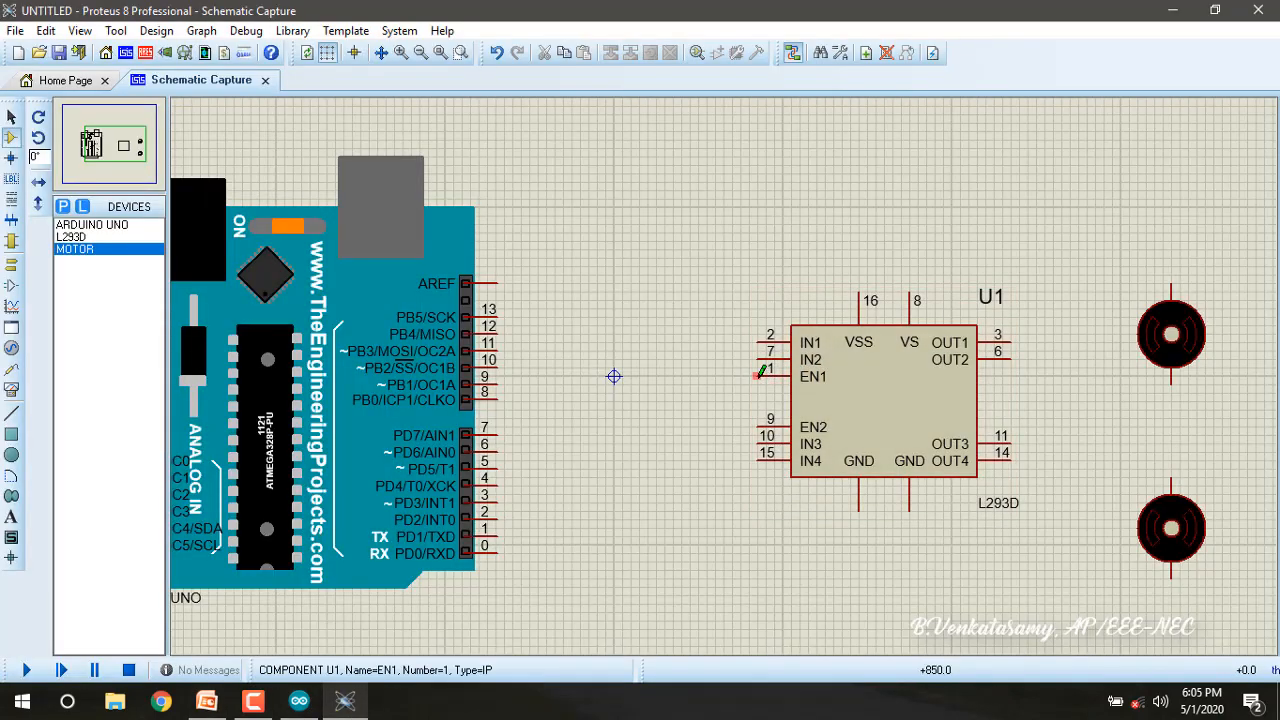
{"action": "left_click", "coordinate": [498, 342]}
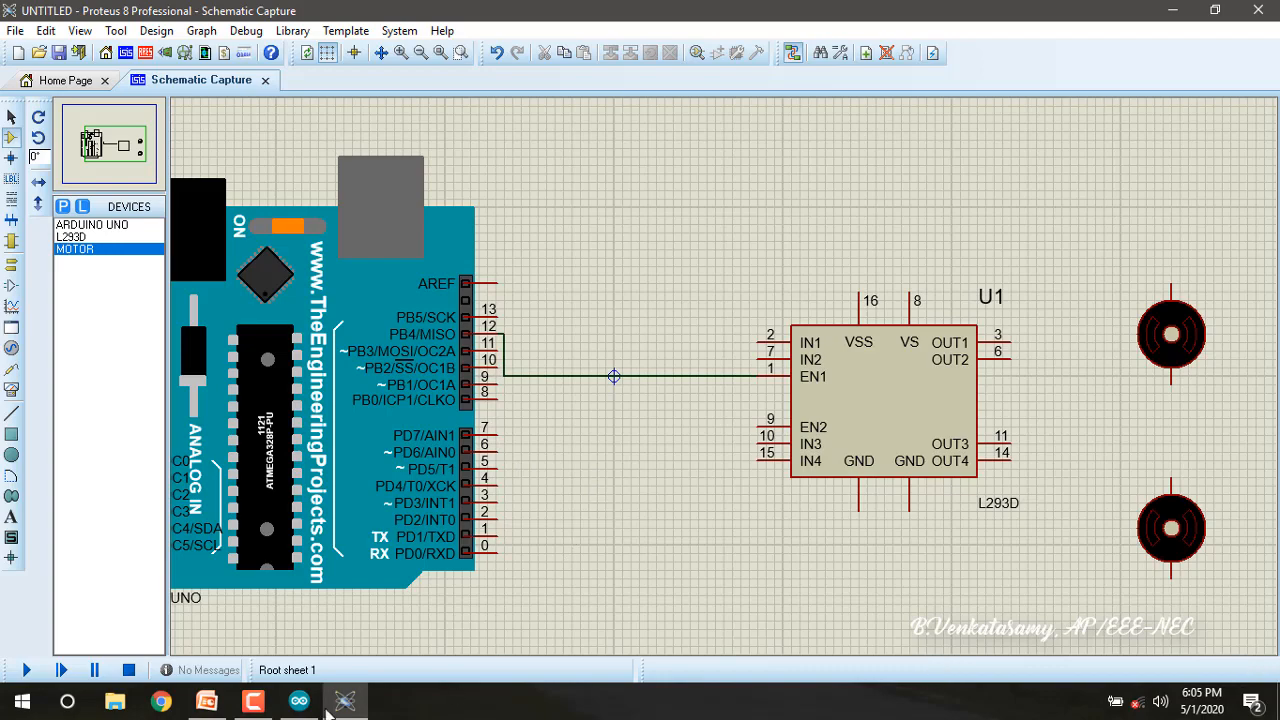
{"action": "left_click", "coordinate": [207, 700]}
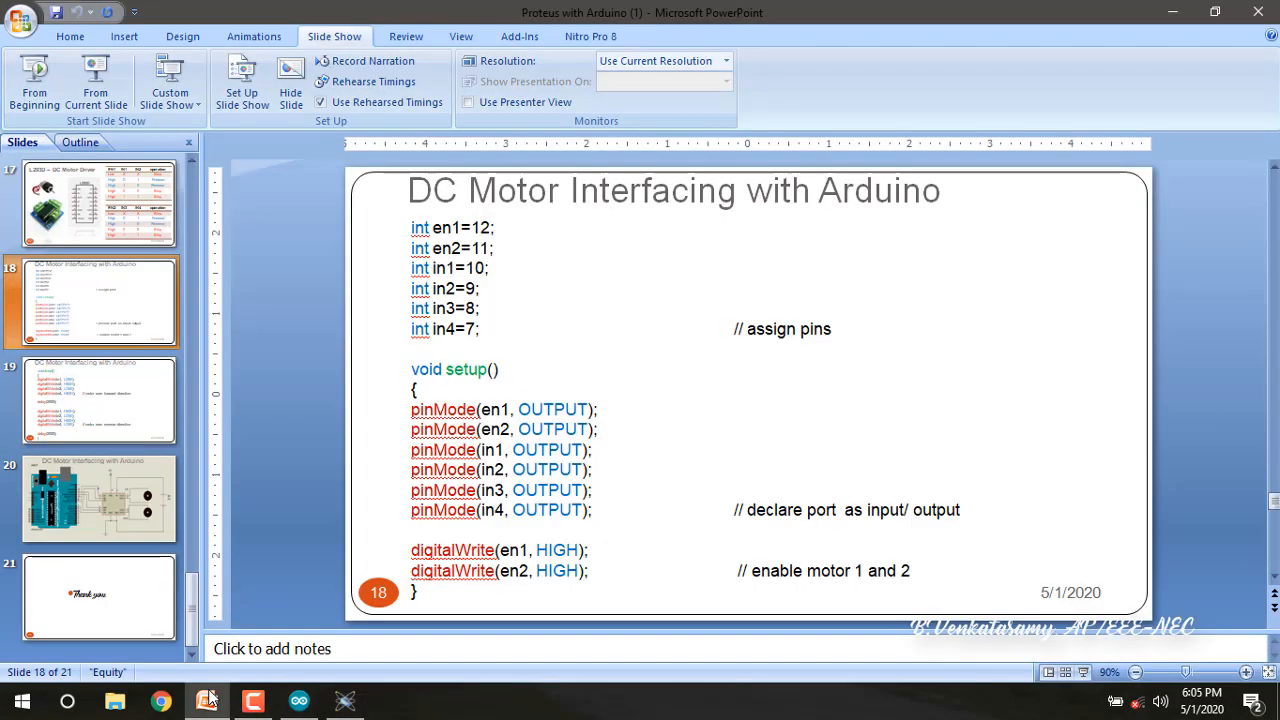
{"action": "left_click", "coordinate": [207, 700]}
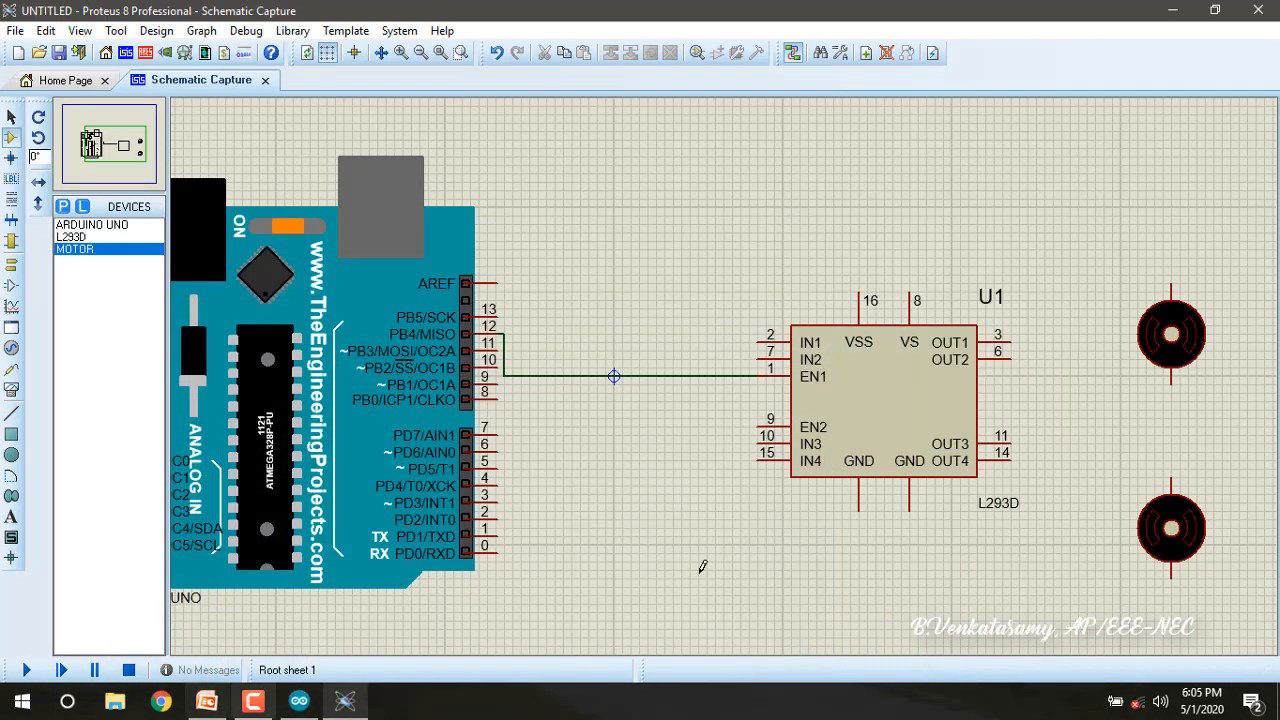
{"action": "left_click", "coordinate": [758, 420]}
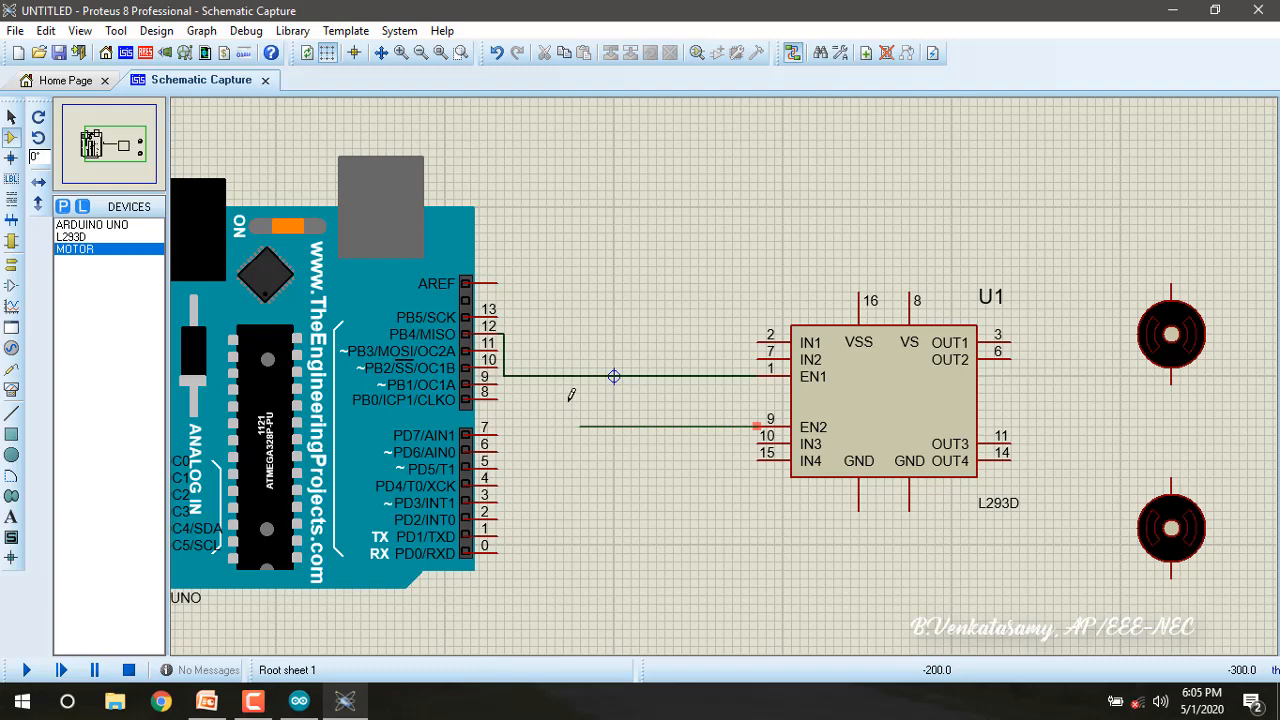
{"action": "left_click", "coordinate": [503, 342]}
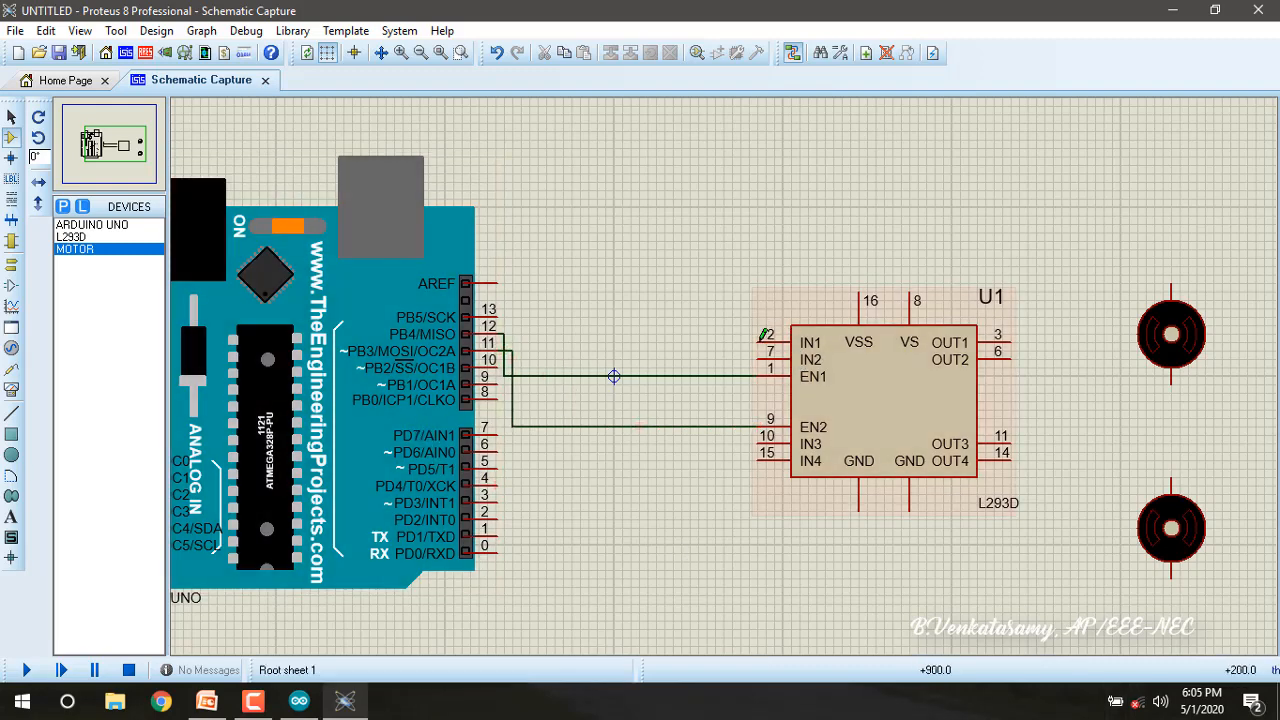
Wire the L293D's IN1 to Arduino pin 10 and IN2 to Arduino pin 9.
{"action": "left_click", "coordinate": [505, 359]}
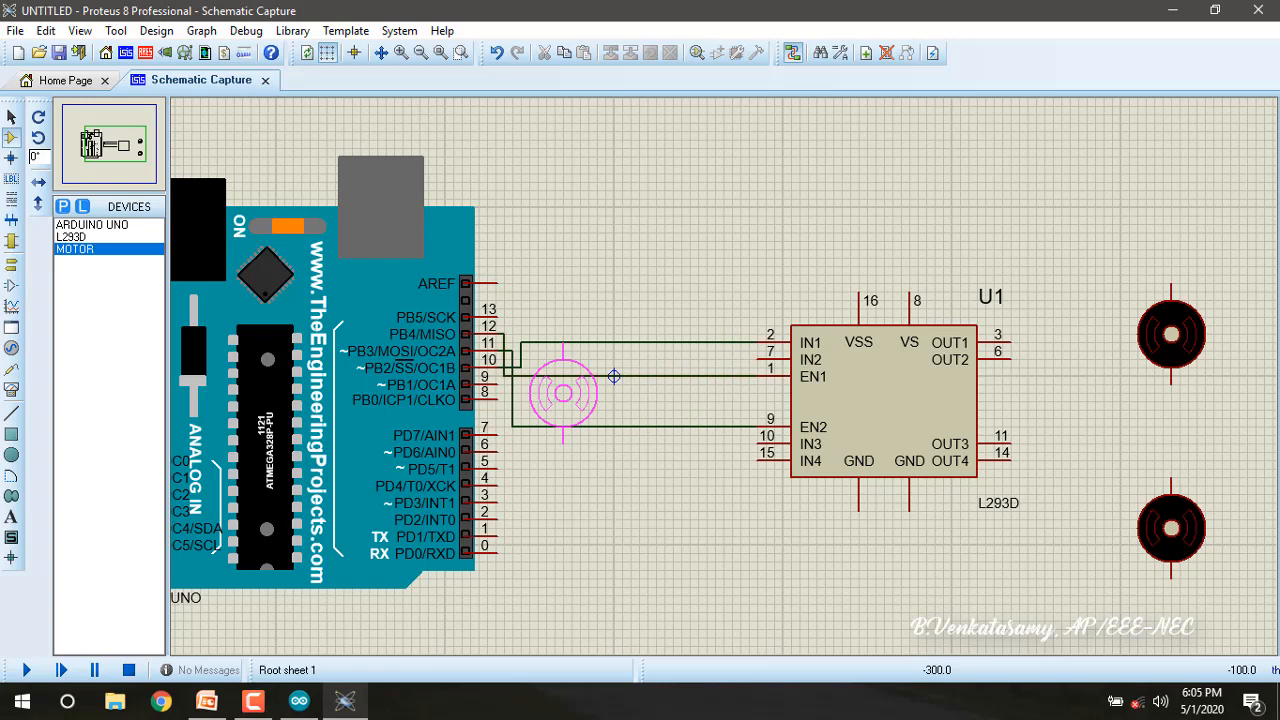
{"action": "key", "text": "Escape"}
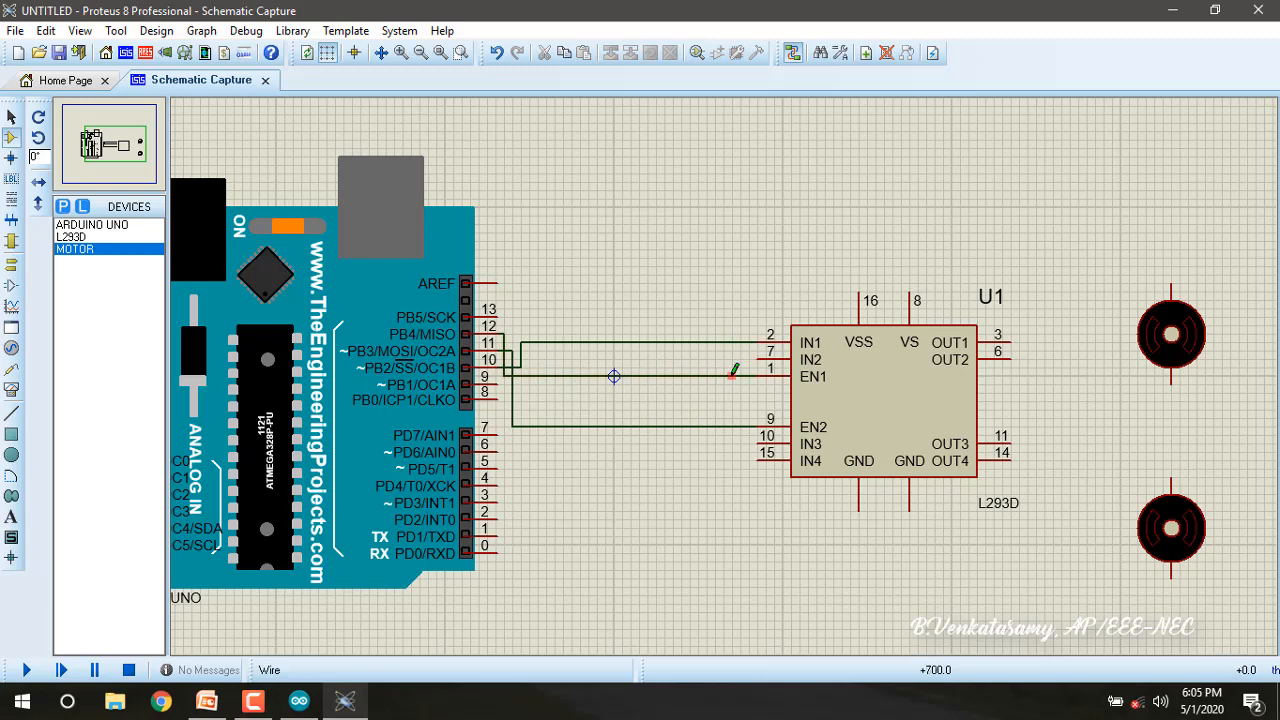
{"action": "left_click", "coordinate": [758, 358]}
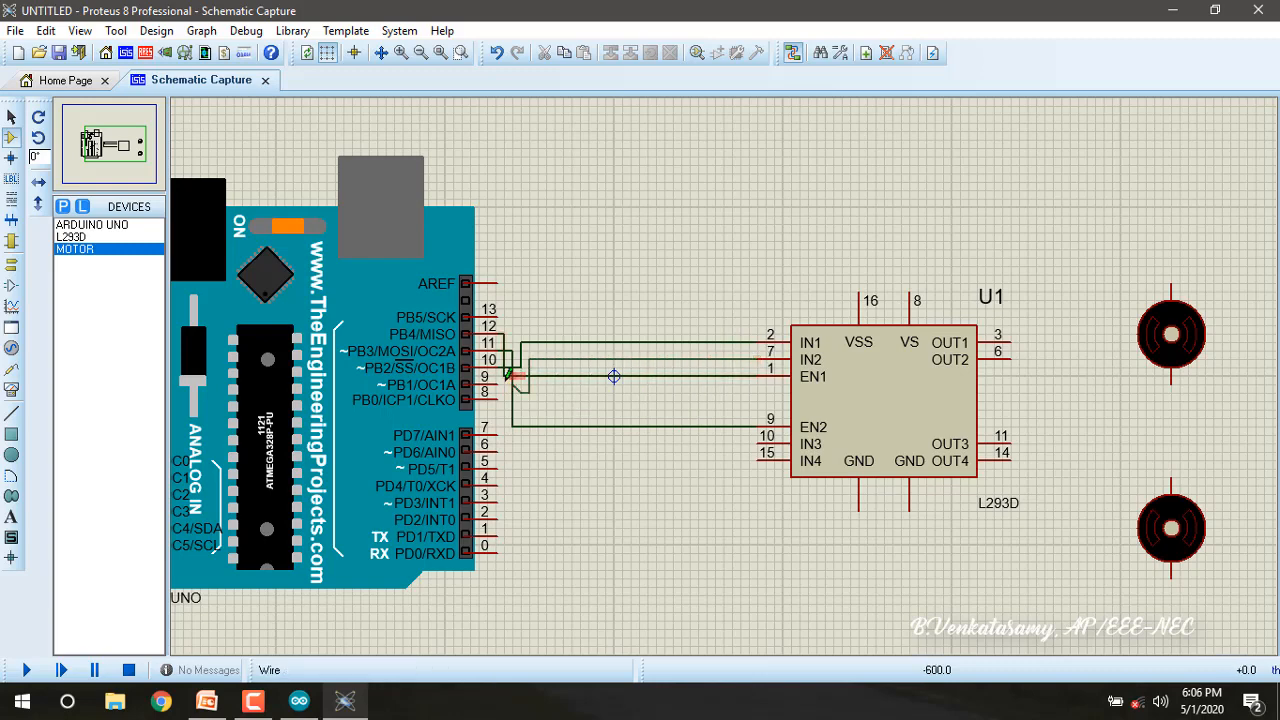
{"action": "left_click", "coordinate": [505, 379]}
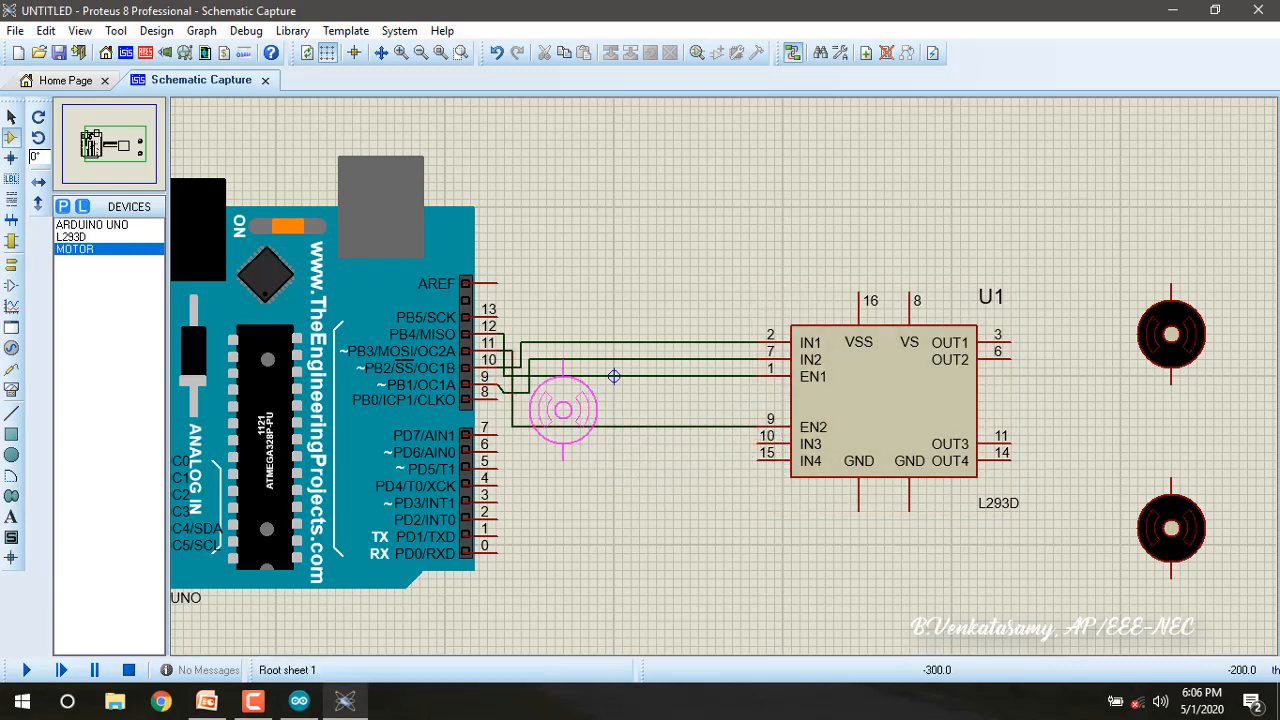
{"action": "key", "text": "Escape"}
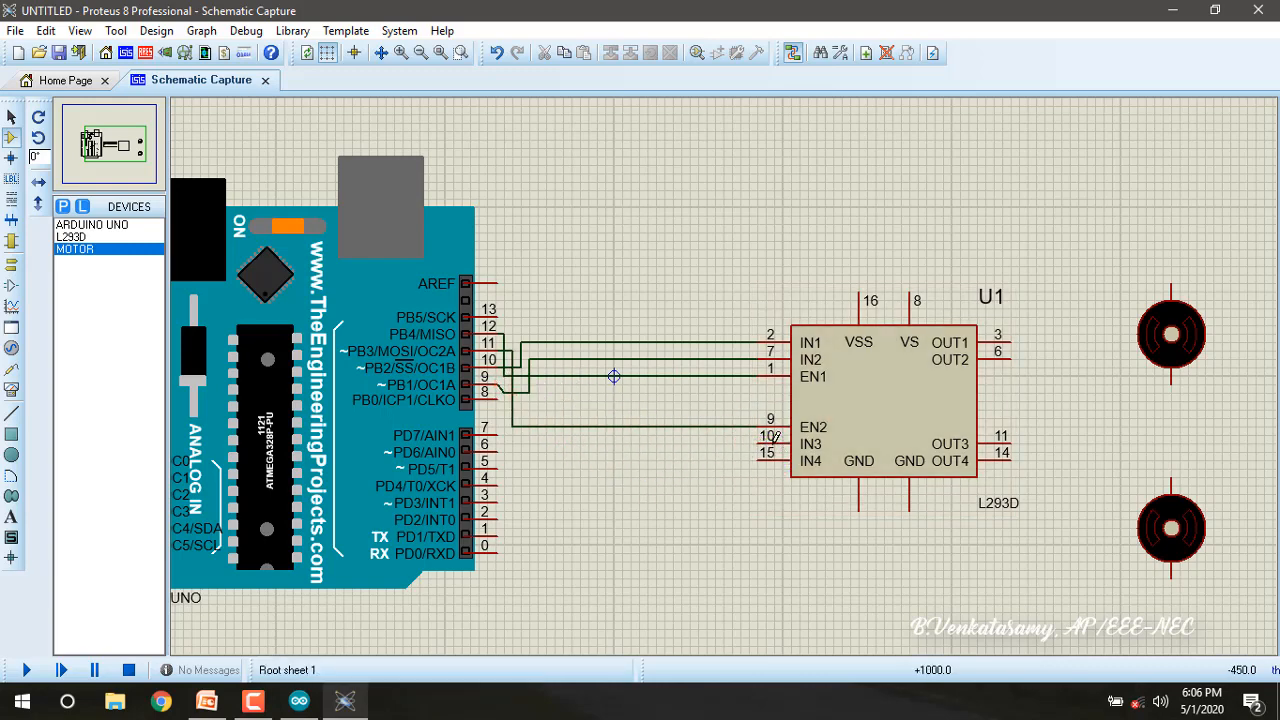
Wire the L293D's IN3 to Arduino pin 8 and IN4 to Arduino pin 7.
{"action": "left_click", "coordinate": [760, 438]}
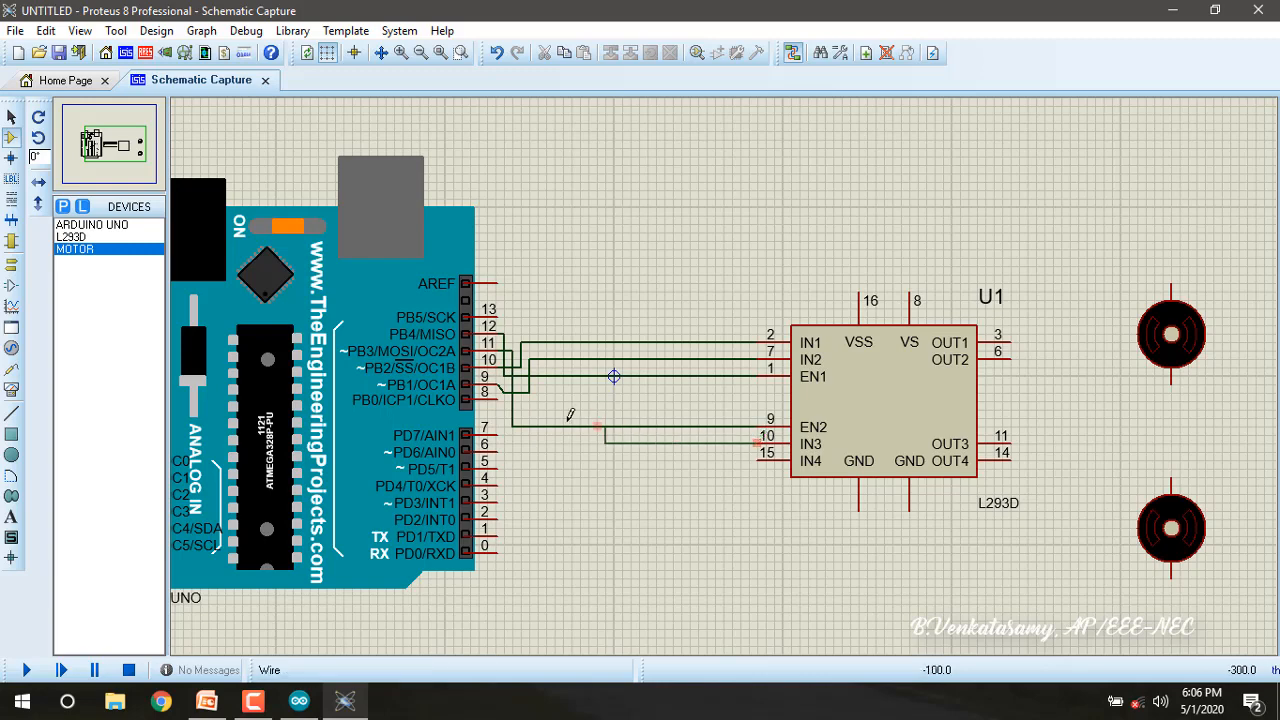
{"action": "left_click", "coordinate": [498, 393]}
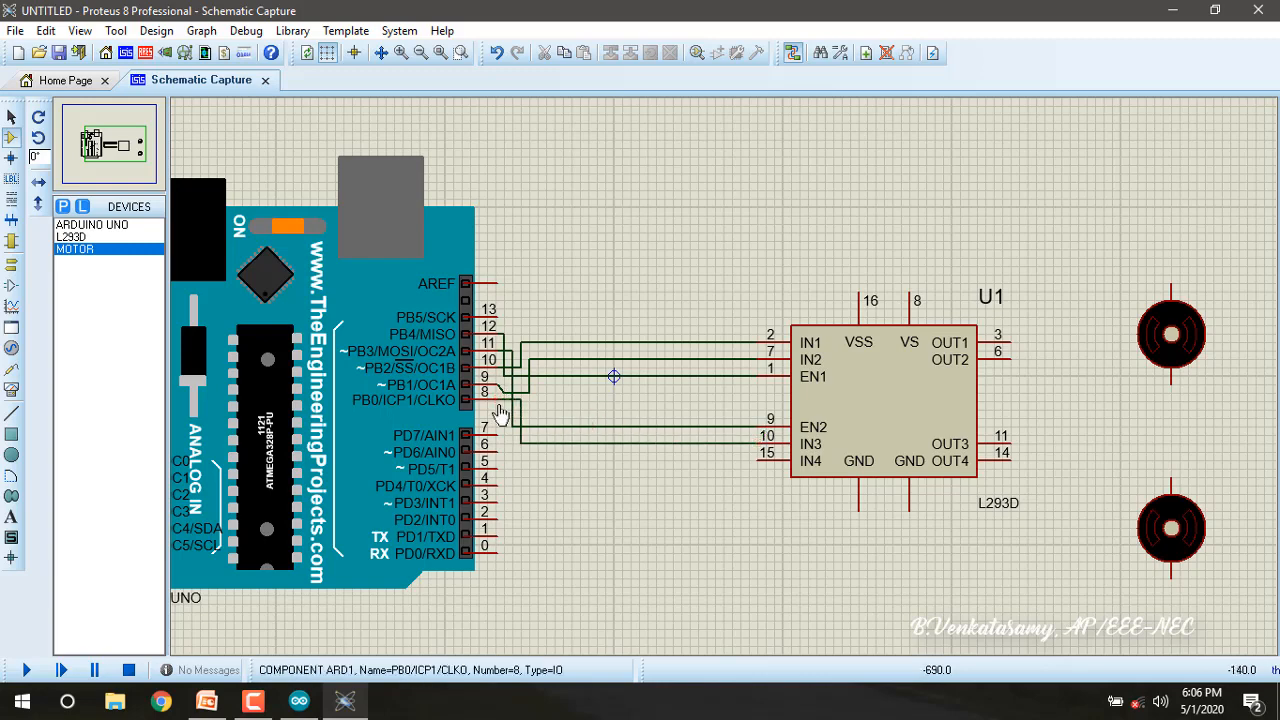
{"action": "left_click", "coordinate": [758, 458]}
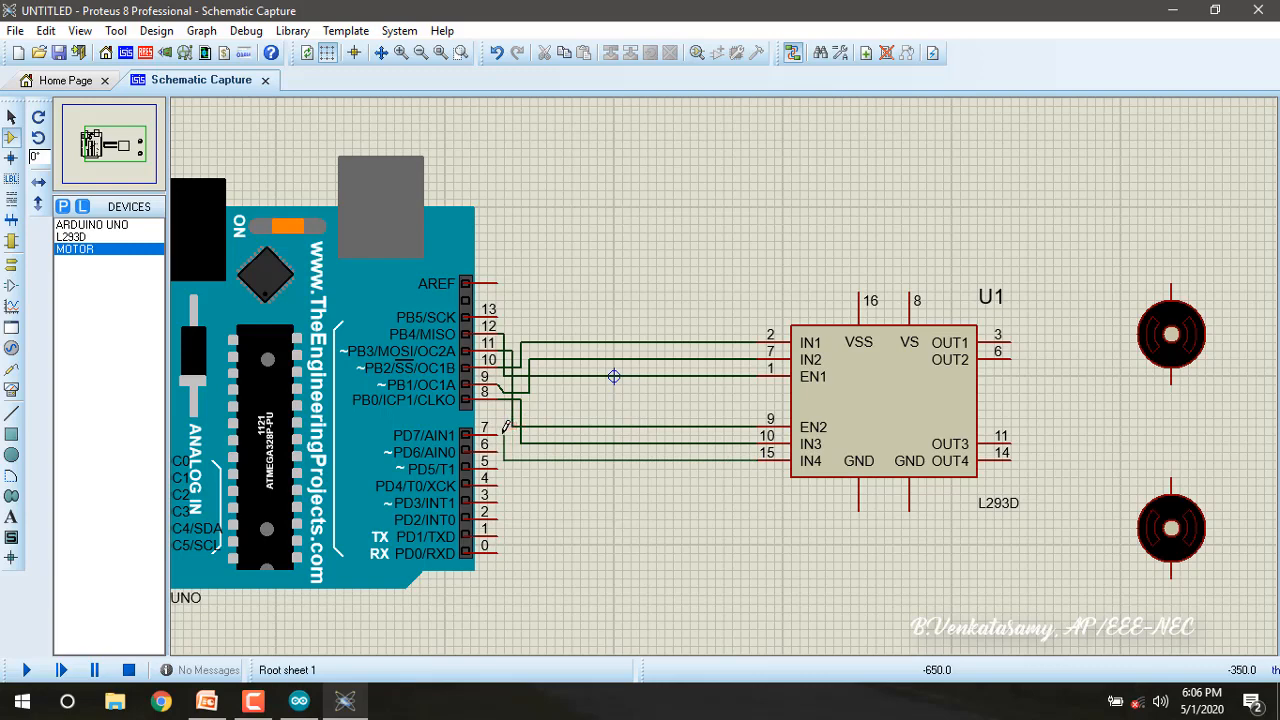
{"action": "left_click", "coordinate": [500, 427]}
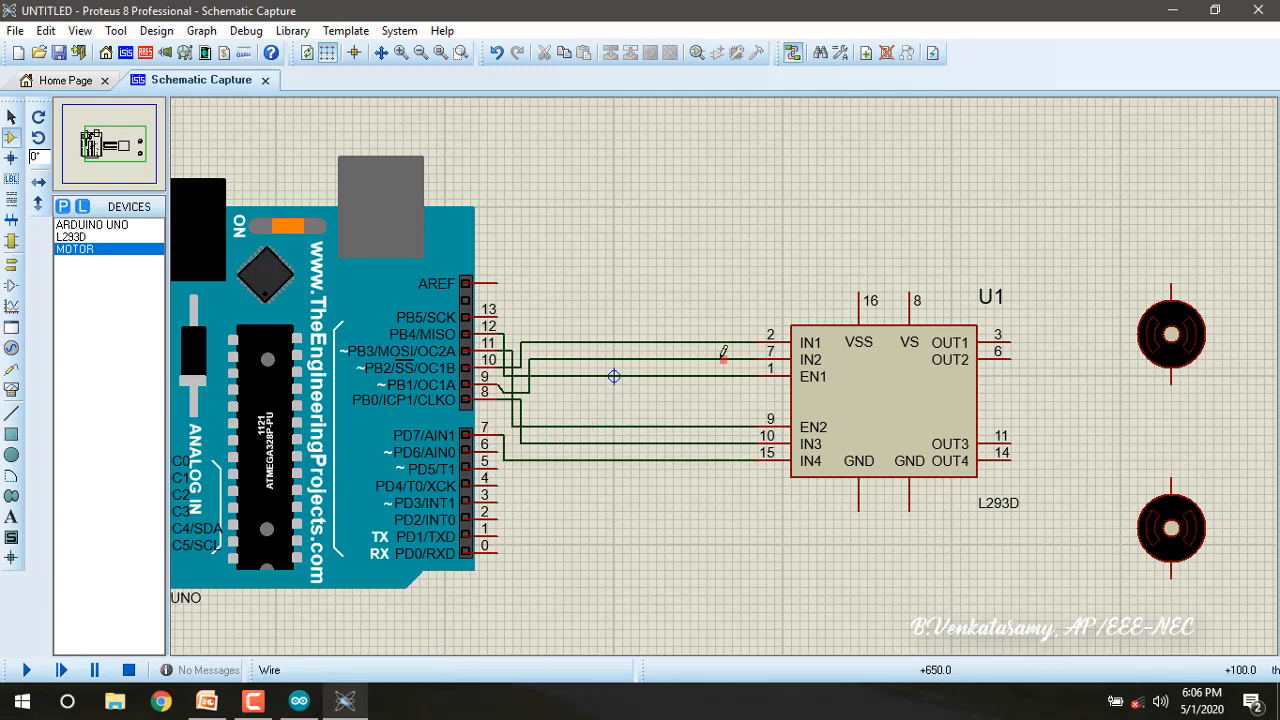
Reroute the L293D's IN1 and IN2 wires higher up as separate parallel runs, and straighten the IN2 wire out of Arduino pin 9.
{"action": "scroll", "coordinate": [721, 357], "scroll_direction": "down", "scroll_amount": 1}
{"action": "scroll", "coordinate": [721, 359], "scroll_direction": "up", "scroll_amount": 3}
{"action": "scroll", "coordinate": [724, 374], "scroll_direction": "down", "scroll_amount": 1}
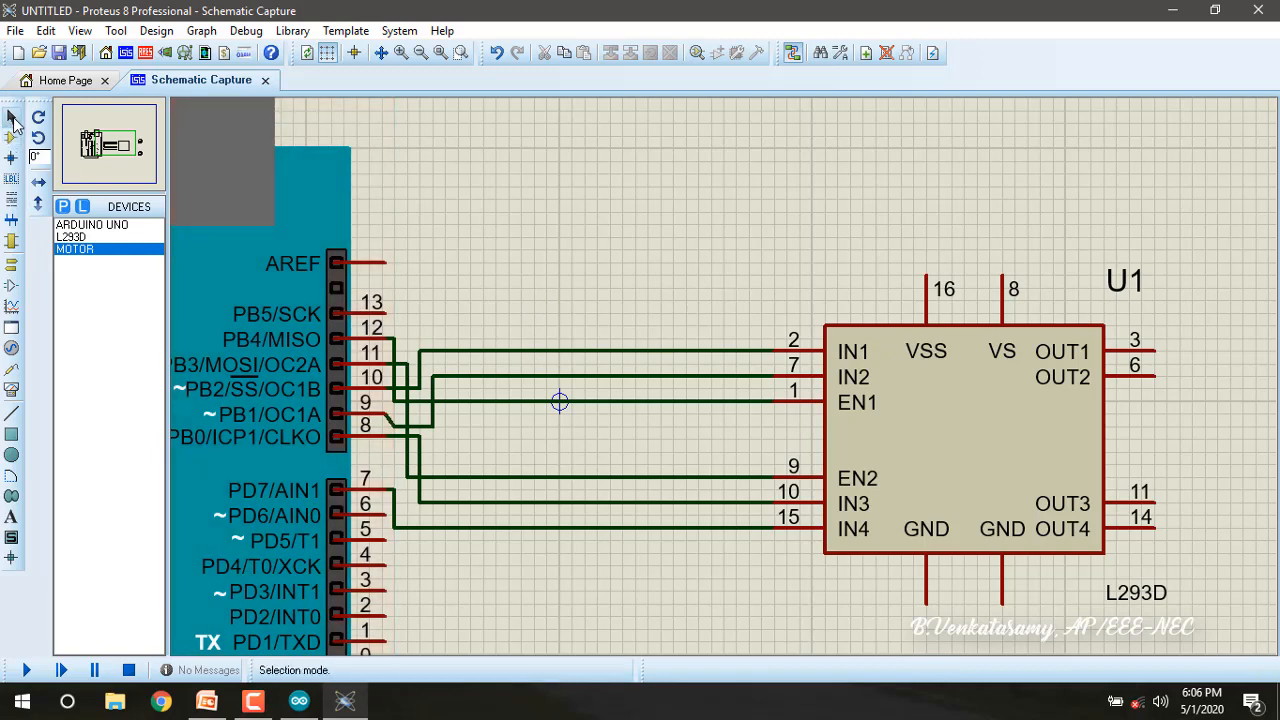
{"action": "left_click", "coordinate": [528, 350]}
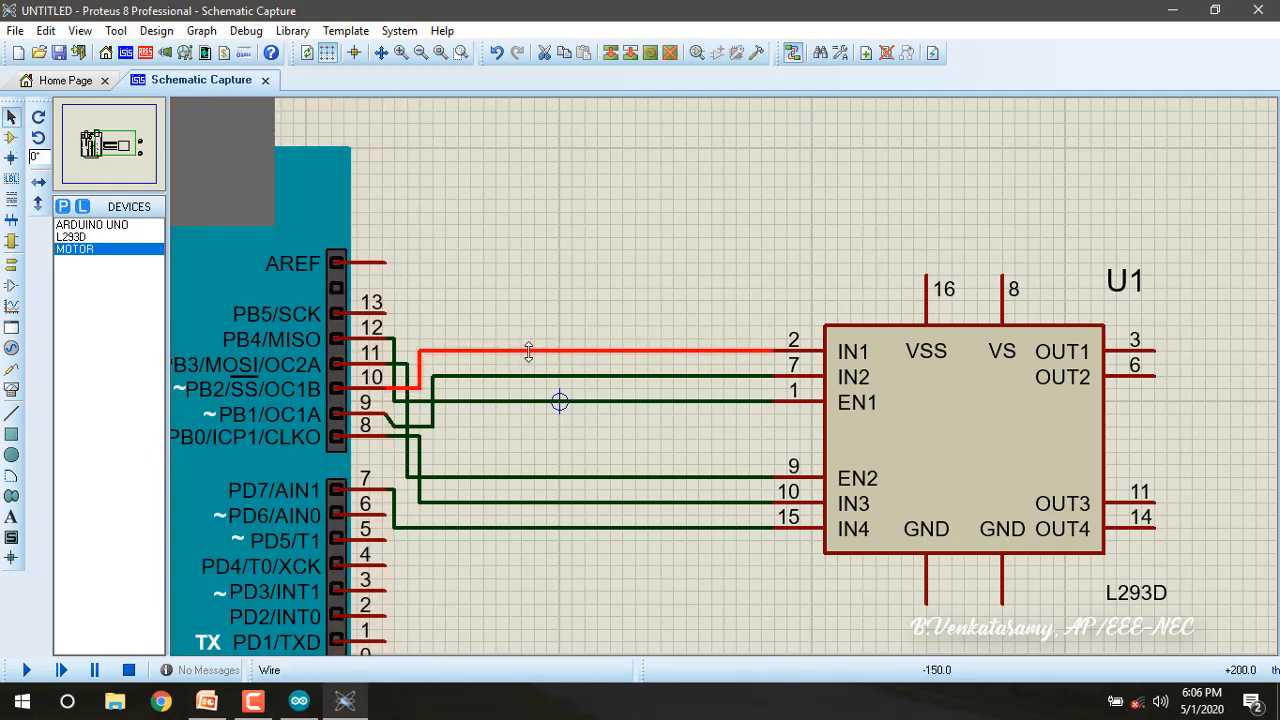
{"action": "left_click_drag", "start_coordinate": [531, 350], "coordinate": [533, 275]}
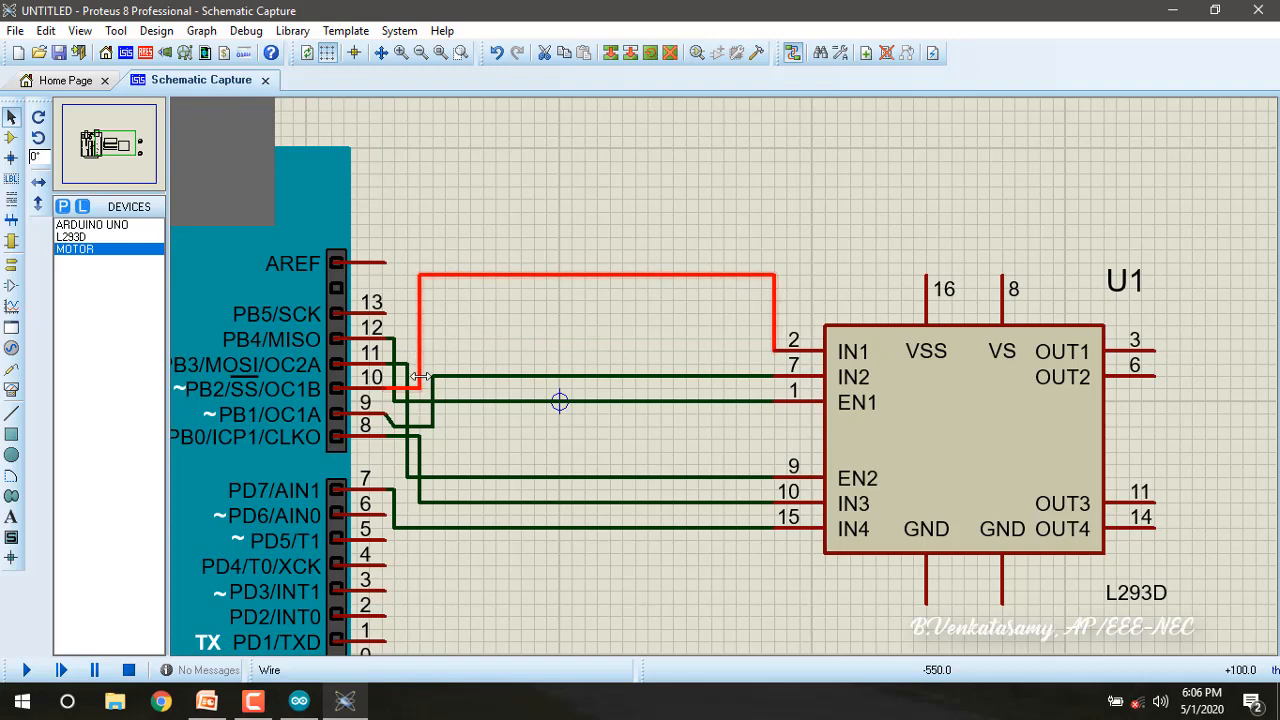
{"action": "left_click", "coordinate": [477, 377]}
{"action": "left_click_drag", "start_coordinate": [477, 377], "coordinate": [500, 299]}
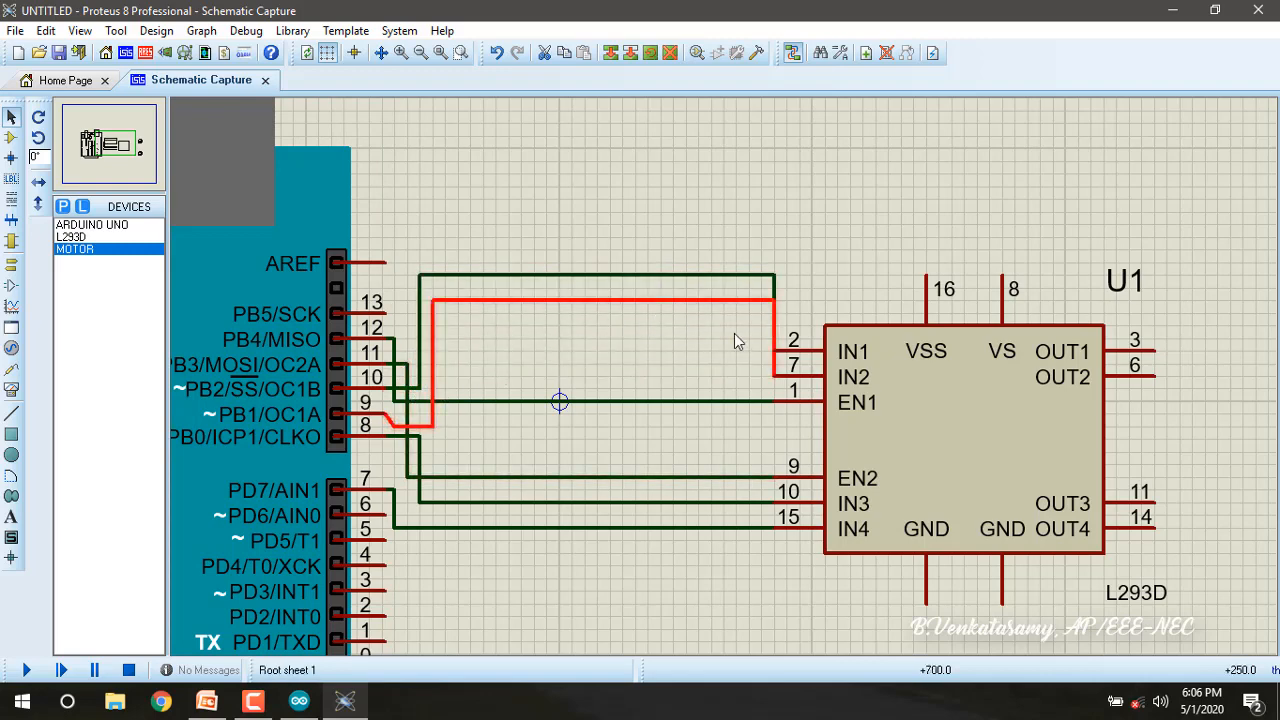
{"action": "left_click_drag", "start_coordinate": [771, 338], "coordinate": [748, 338]}
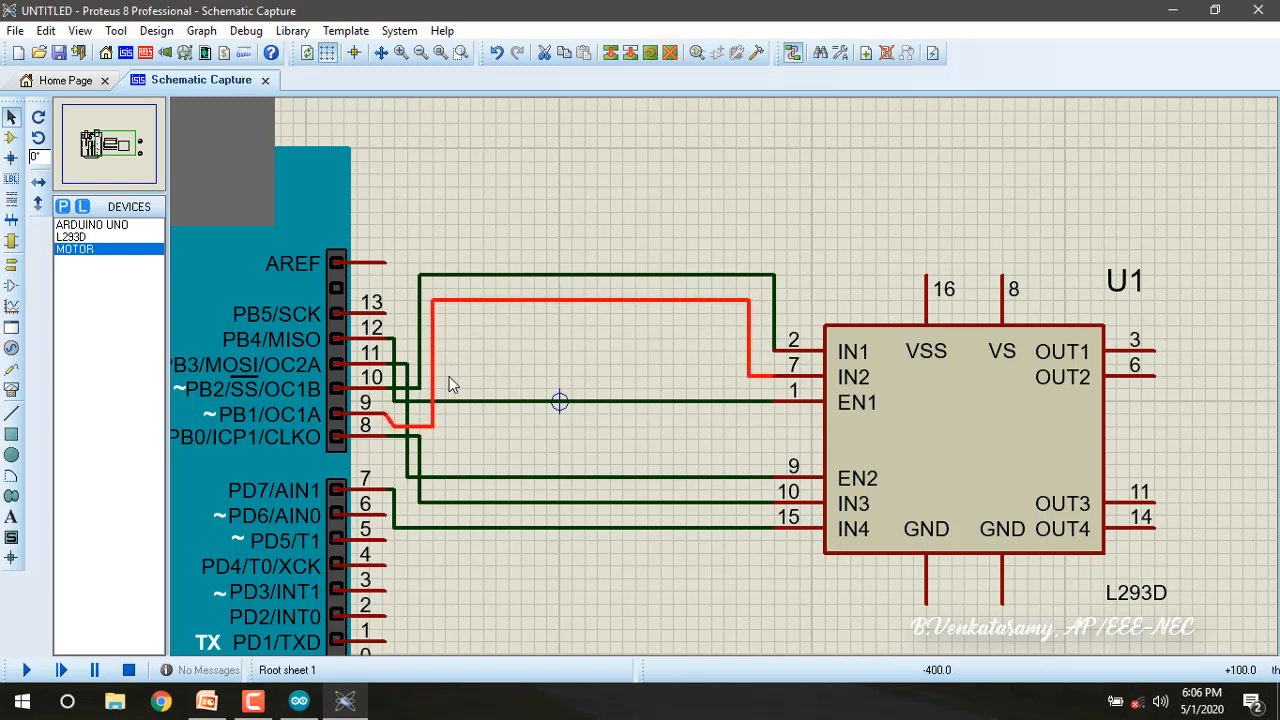
{"action": "left_click_drag", "start_coordinate": [416, 424], "coordinate": [416, 413]}
Run the EN1 wire straight out of Arduino pin 12 and shift its vertical segment clear of the IN1 and IN2 wires.
{"action": "left_click_drag", "start_coordinate": [482, 408], "coordinate": [484, 346]}
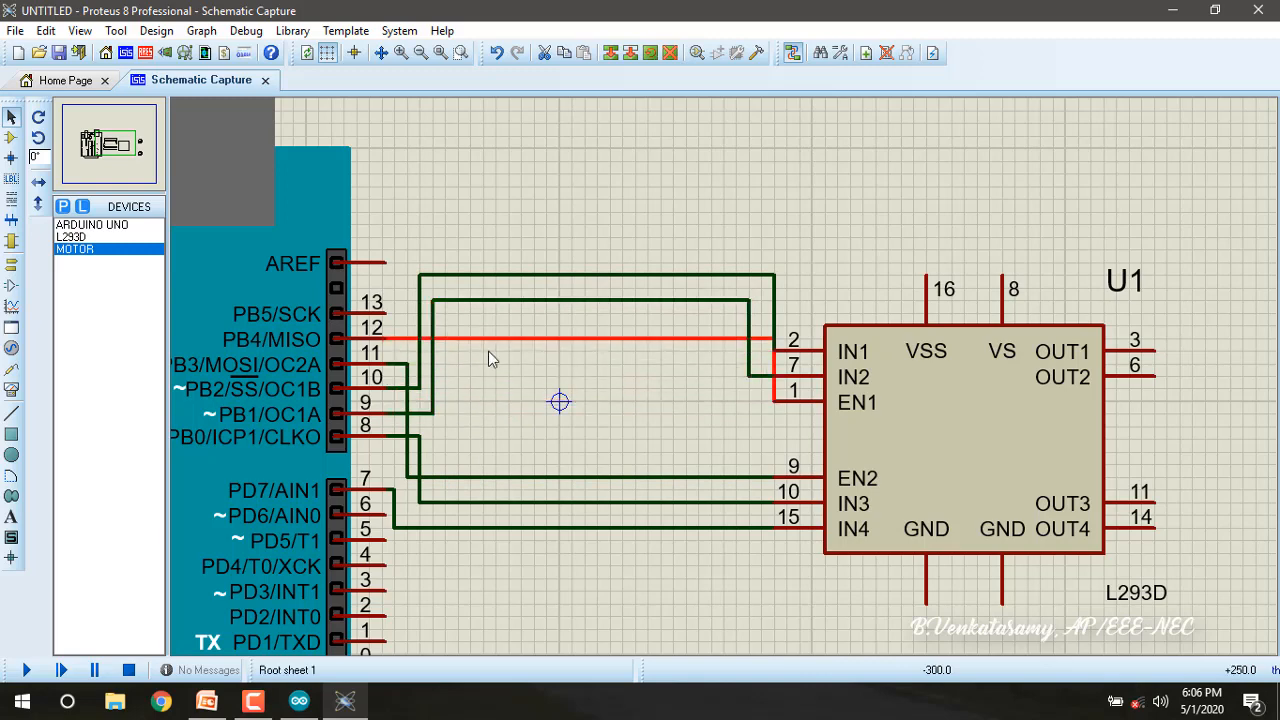
{"action": "double_click", "coordinate": [765, 386]}
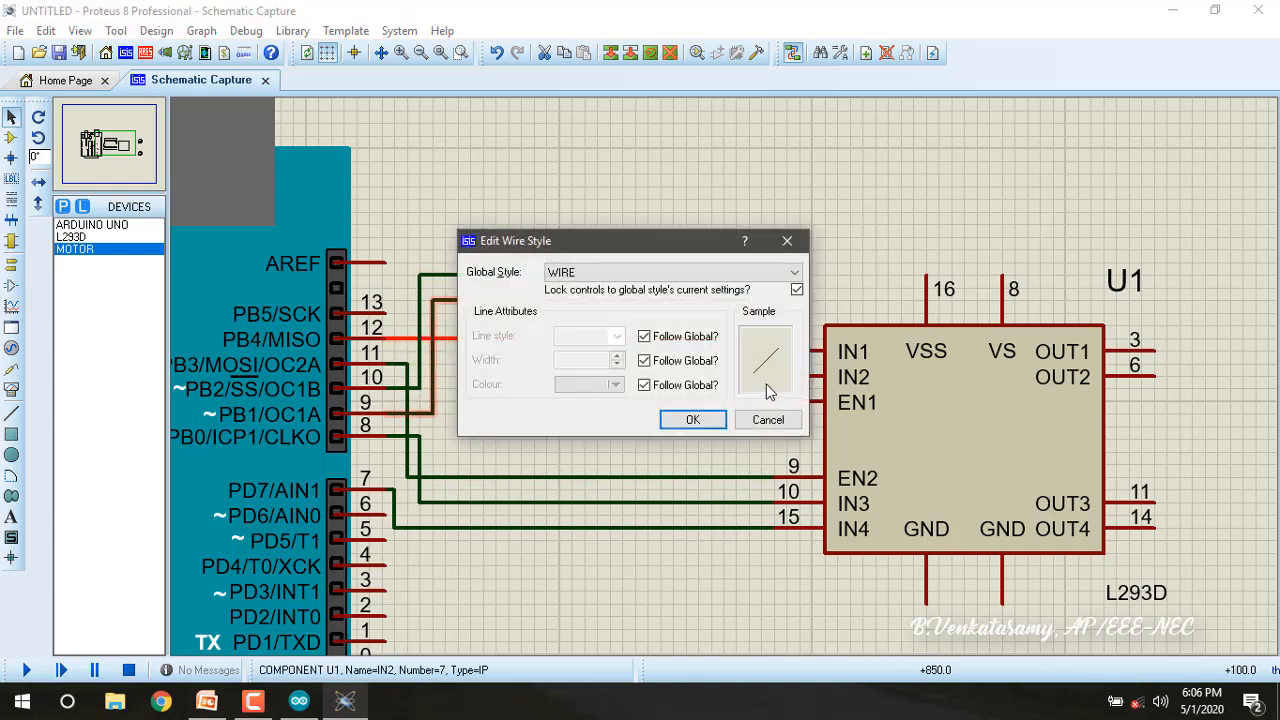
{"action": "left_click", "coordinate": [766, 419]}
{"action": "left_click_drag", "start_coordinate": [775, 370], "coordinate": [724, 370]}
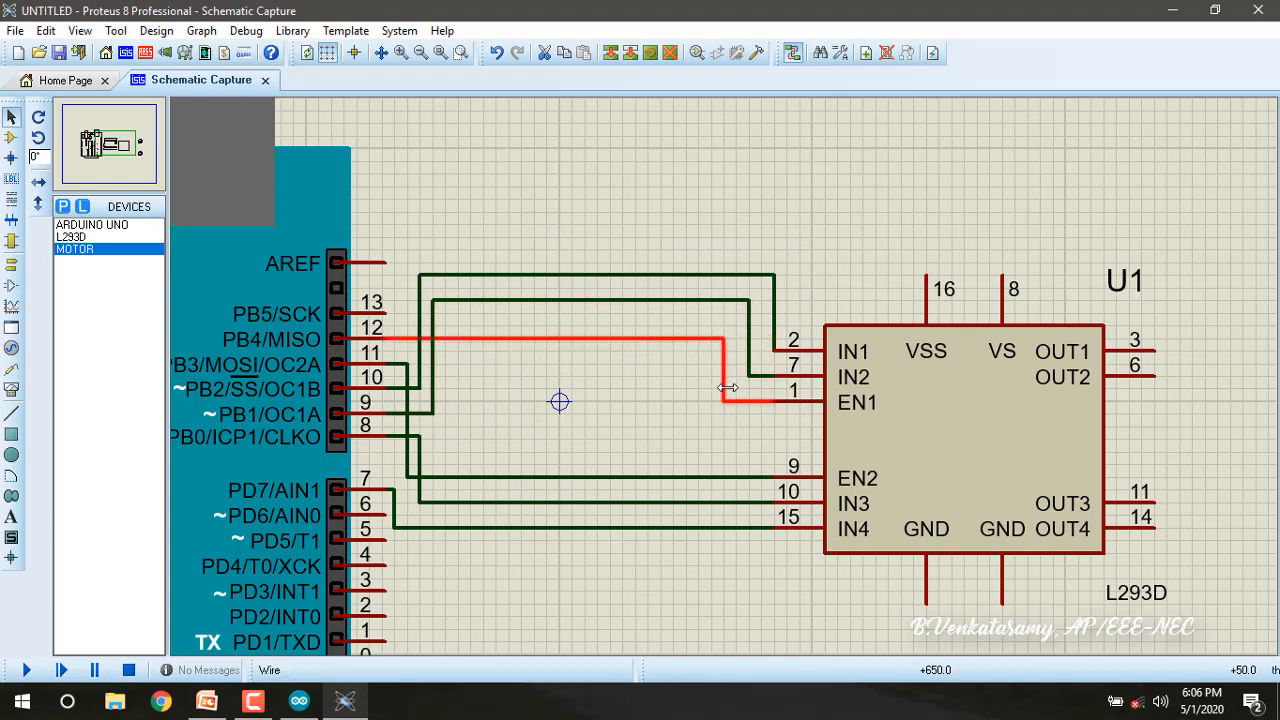
Reroute the EN2 wire from Arduino pin 11 by moving its first vertical run toward the L293D and raising its horizontal run.
{"action": "left_click", "coordinate": [407, 463]}
{"action": "left_click_drag", "start_coordinate": [407, 450], "coordinate": [483, 440]}
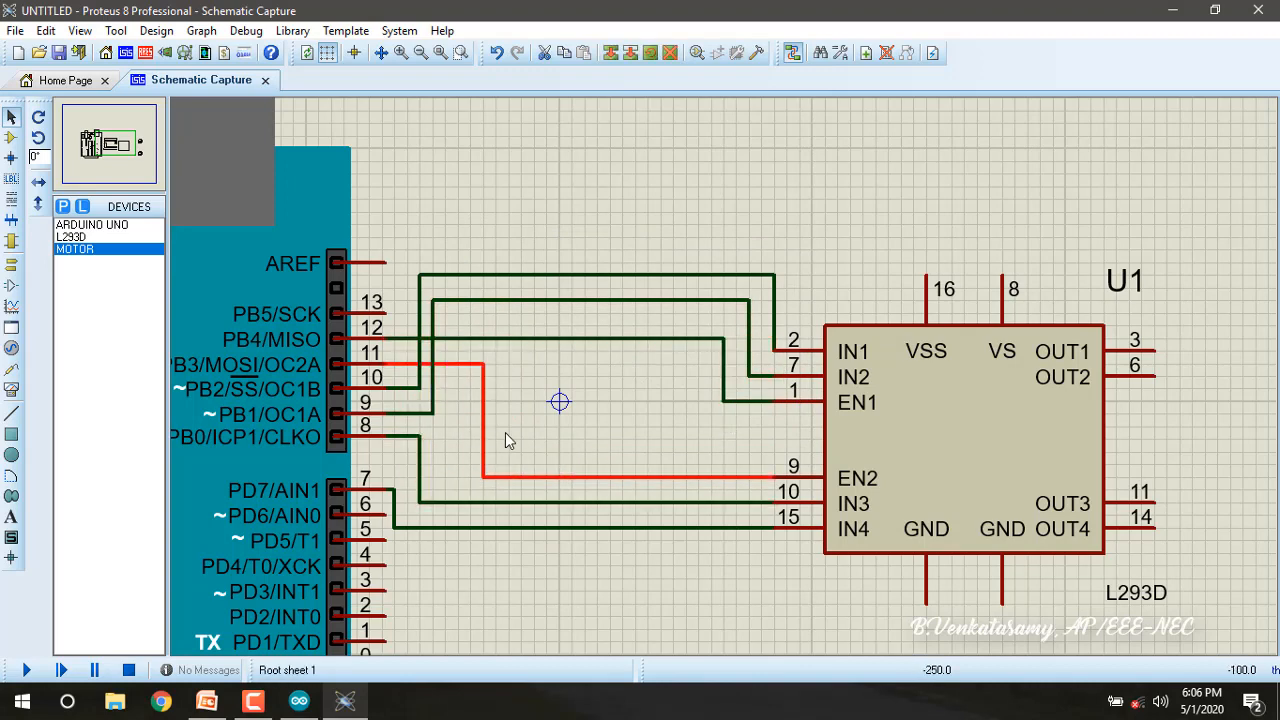
{"action": "left_click_drag", "start_coordinate": [570, 477], "coordinate": [570, 427]}
{"action": "left_click", "coordinate": [572, 472]}
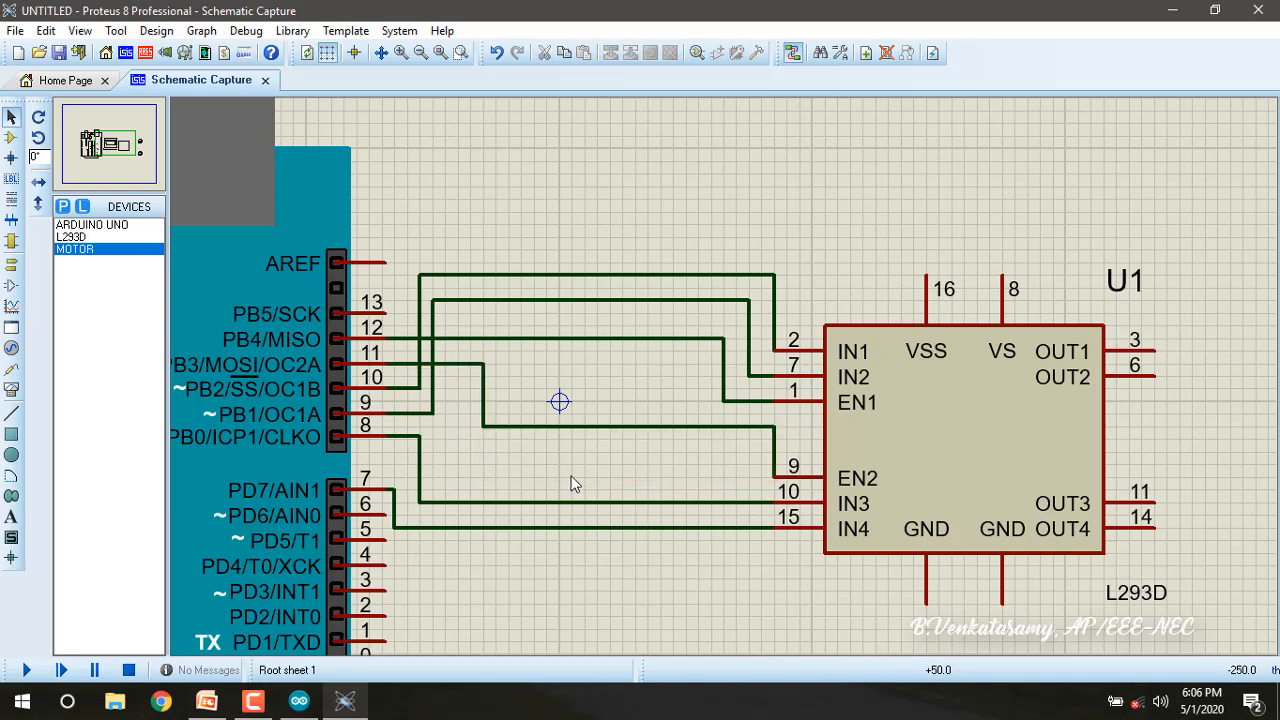
Raise the horizontal runs of the IN3 and IN4 wires and stagger their vertical segments in front of the L293D.
{"action": "left_click", "coordinate": [567, 503]}
{"action": "left_click_drag", "start_coordinate": [566, 503], "coordinate": [565, 463]}
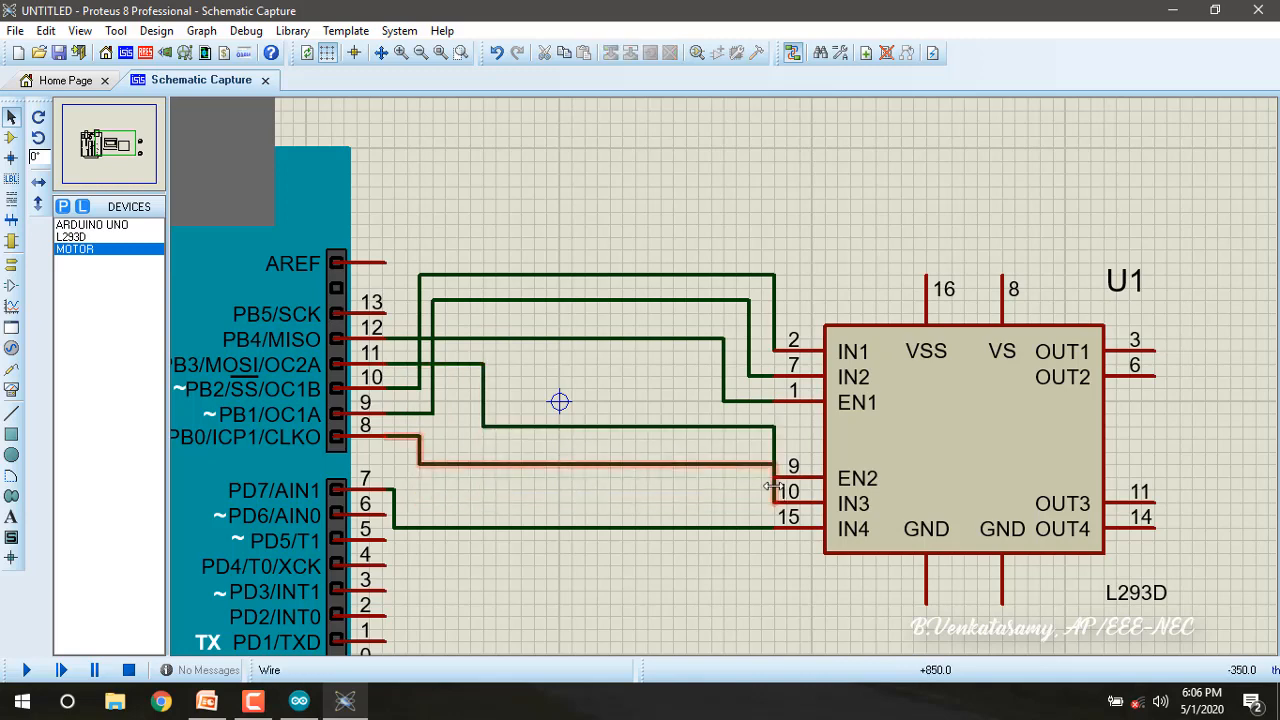
{"action": "left_click_drag", "start_coordinate": [775, 489], "coordinate": [735, 503]}
{"action": "left_click_drag", "start_coordinate": [577, 527], "coordinate": [577, 514]}
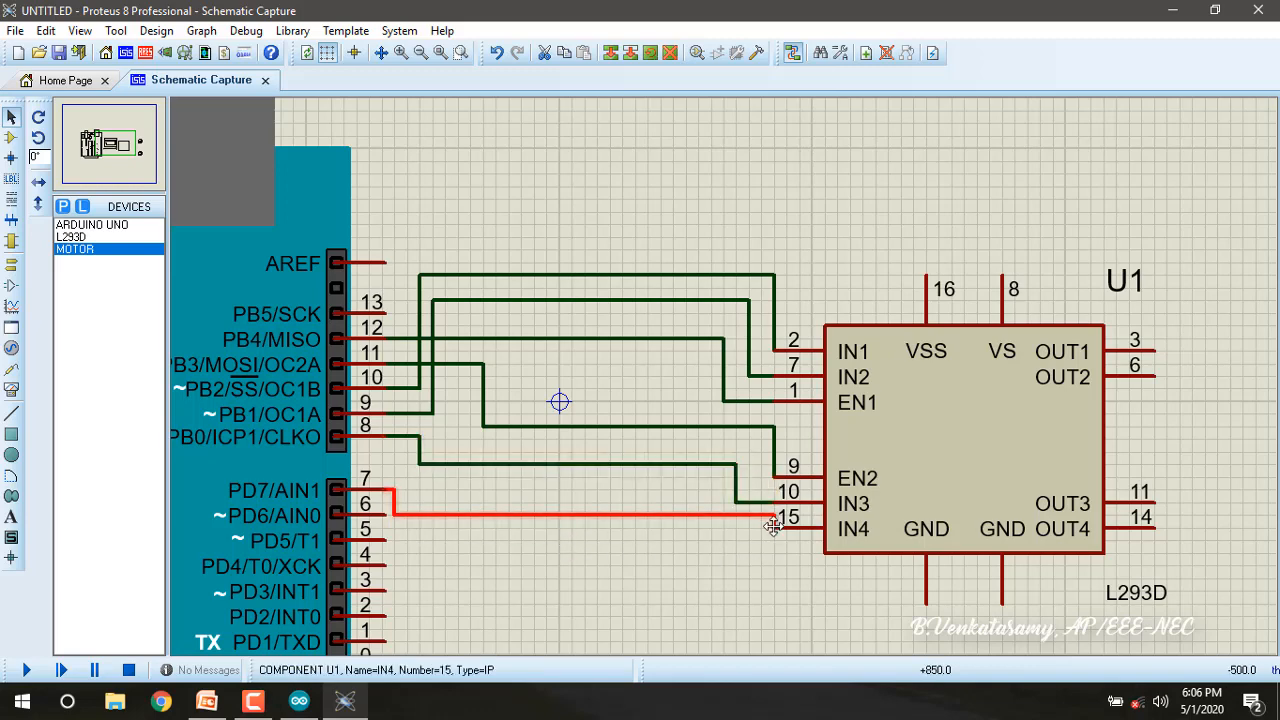
{"action": "left_click_drag", "start_coordinate": [774, 517], "coordinate": [672, 529]}
{"action": "scroll", "coordinate": [684, 528], "scroll_direction": "down", "scroll_amount": 1}
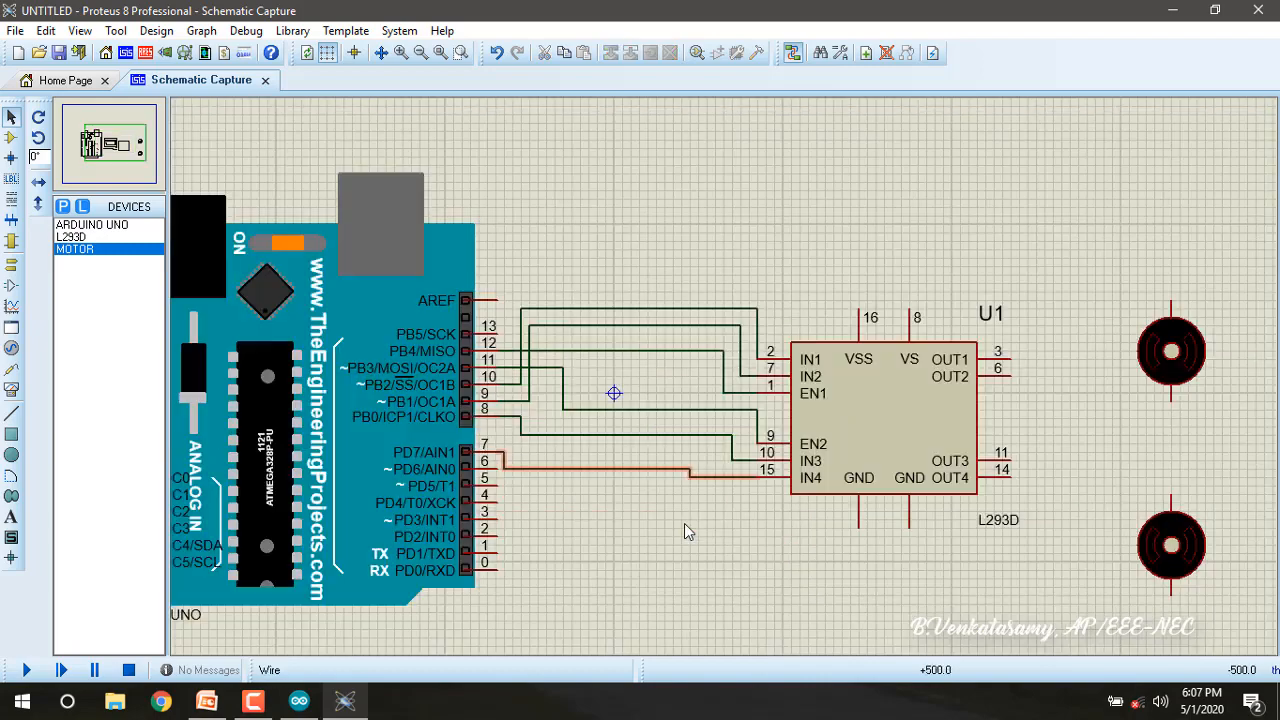
{"action": "scroll", "coordinate": [700, 380], "scroll_direction": "down", "scroll_amount": 2}
{"action": "scroll", "coordinate": [707, 380], "scroll_direction": "up", "scroll_amount": 2}
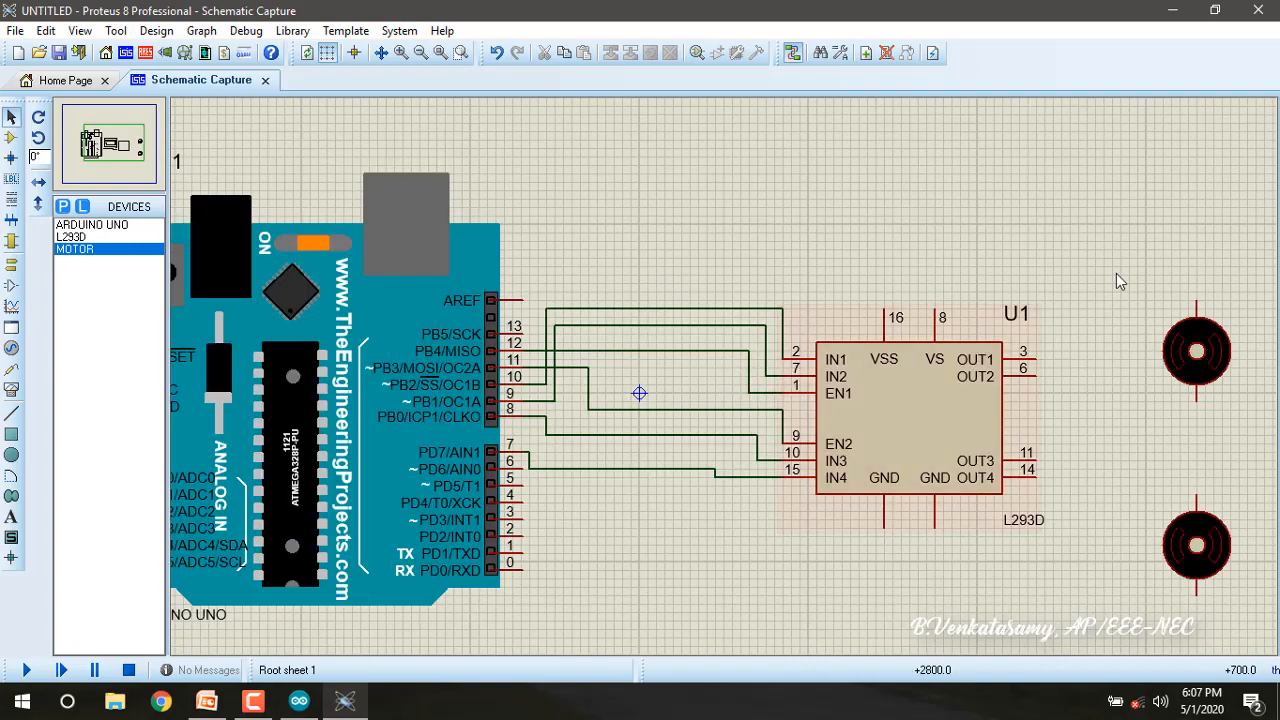
{"action": "left_click_drag", "start_coordinate": [1095, 258], "coordinate": [639, 620]}
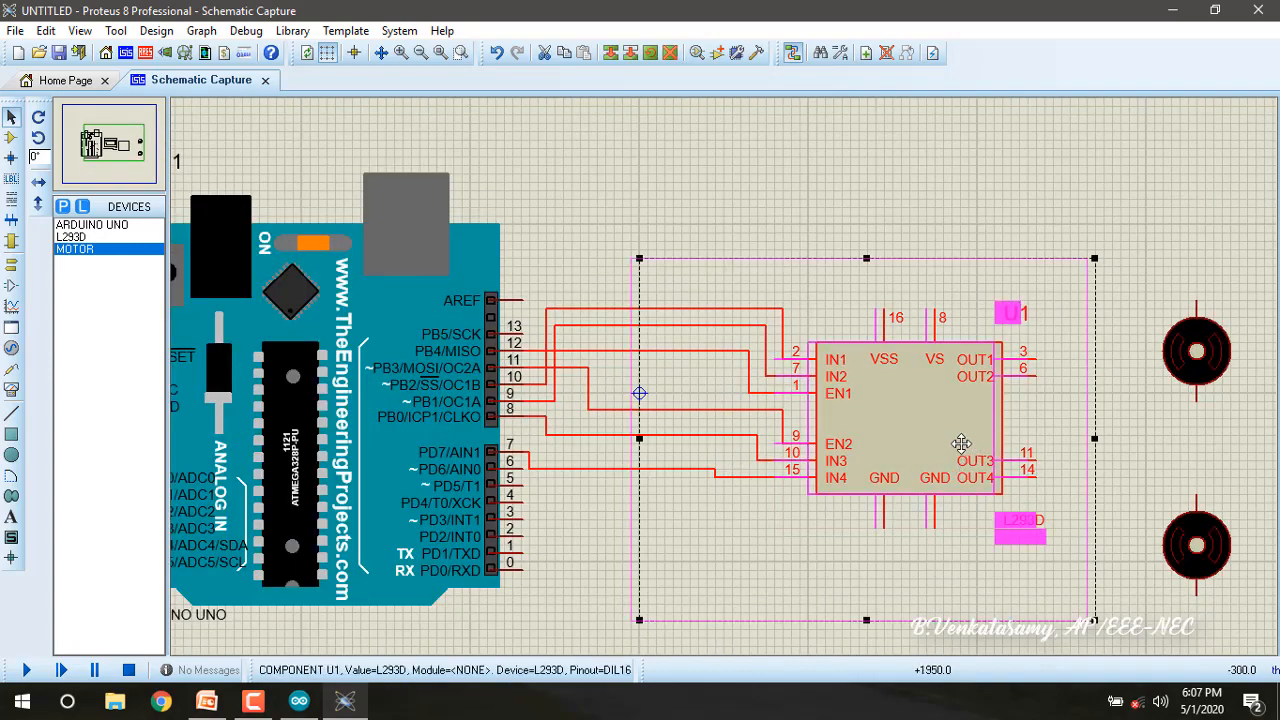
{"action": "mouse_move", "coordinate": [938, 443]}
{"action": "left_mouse_down"}
{"action": "mouse_move", "coordinate": [920, 440]}
{"action": "mouse_move", "coordinate": [956, 441]}
{"action": "left_mouse_up"}
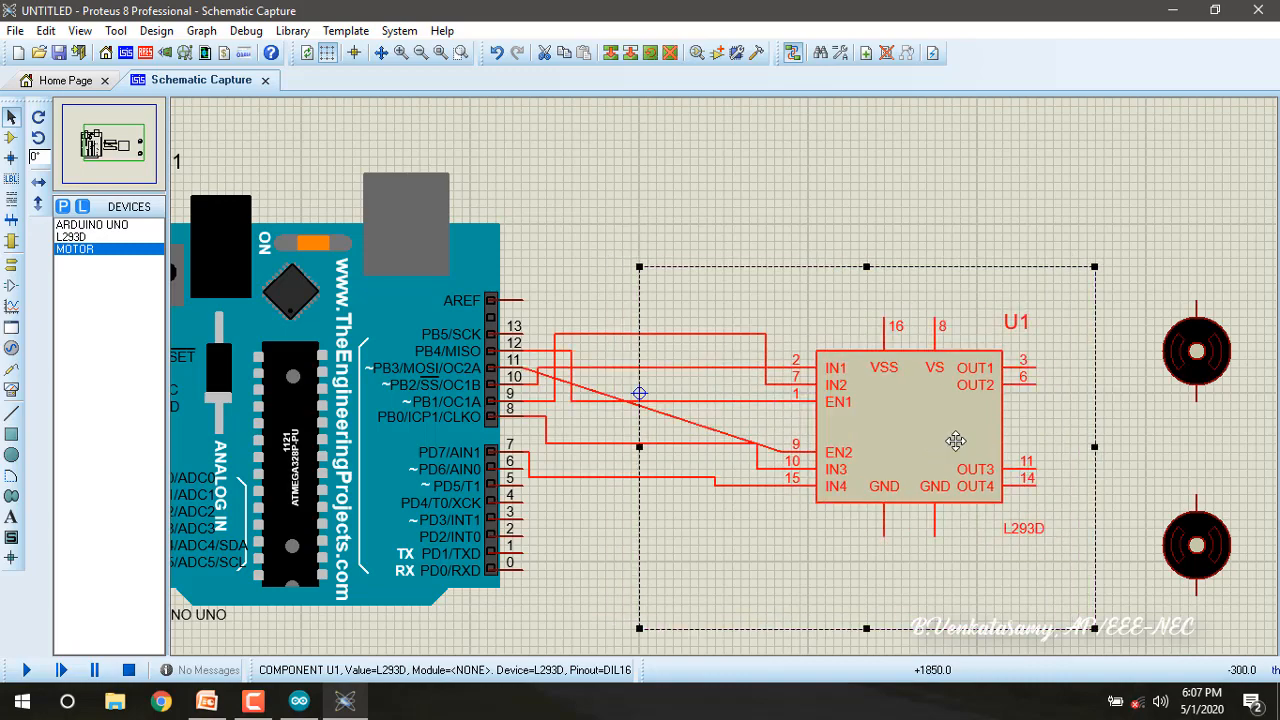
{"action": "key", "text": "ctrl+z"}
{"action": "key", "text": "ctrl+z"}
{"action": "key", "text": "ctrl+z"}
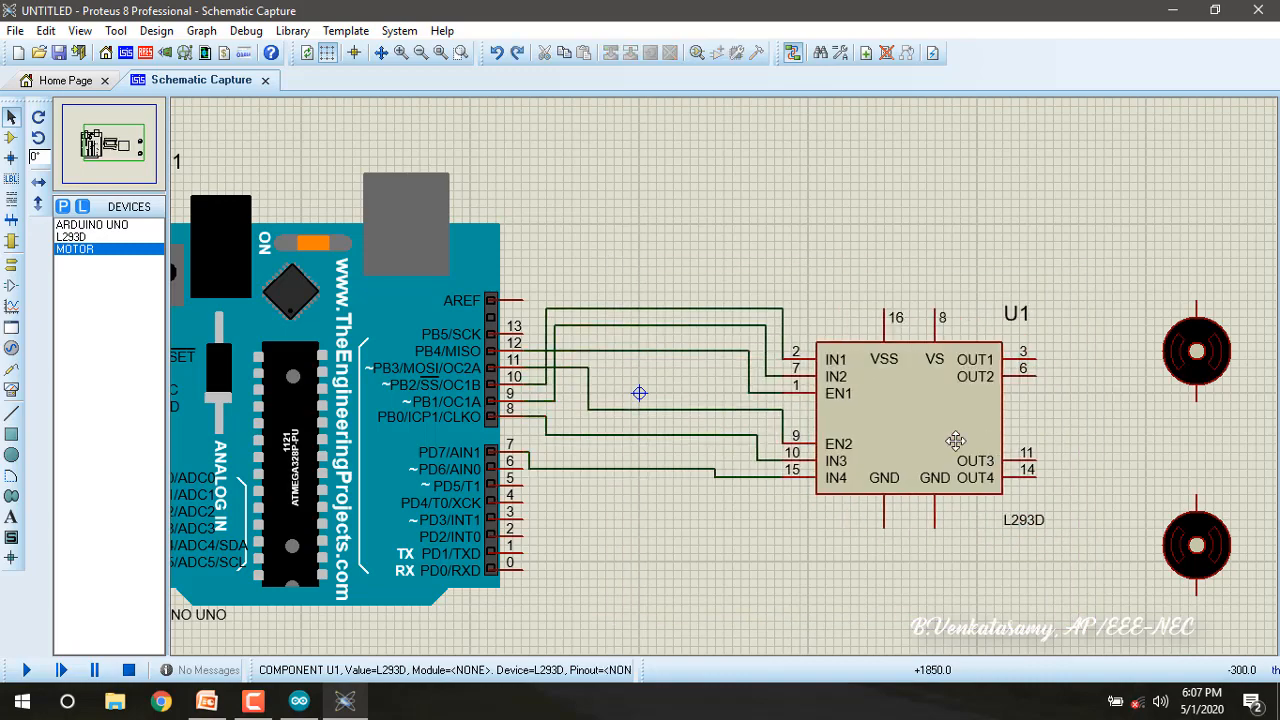
{"action": "key", "text": "F7"}
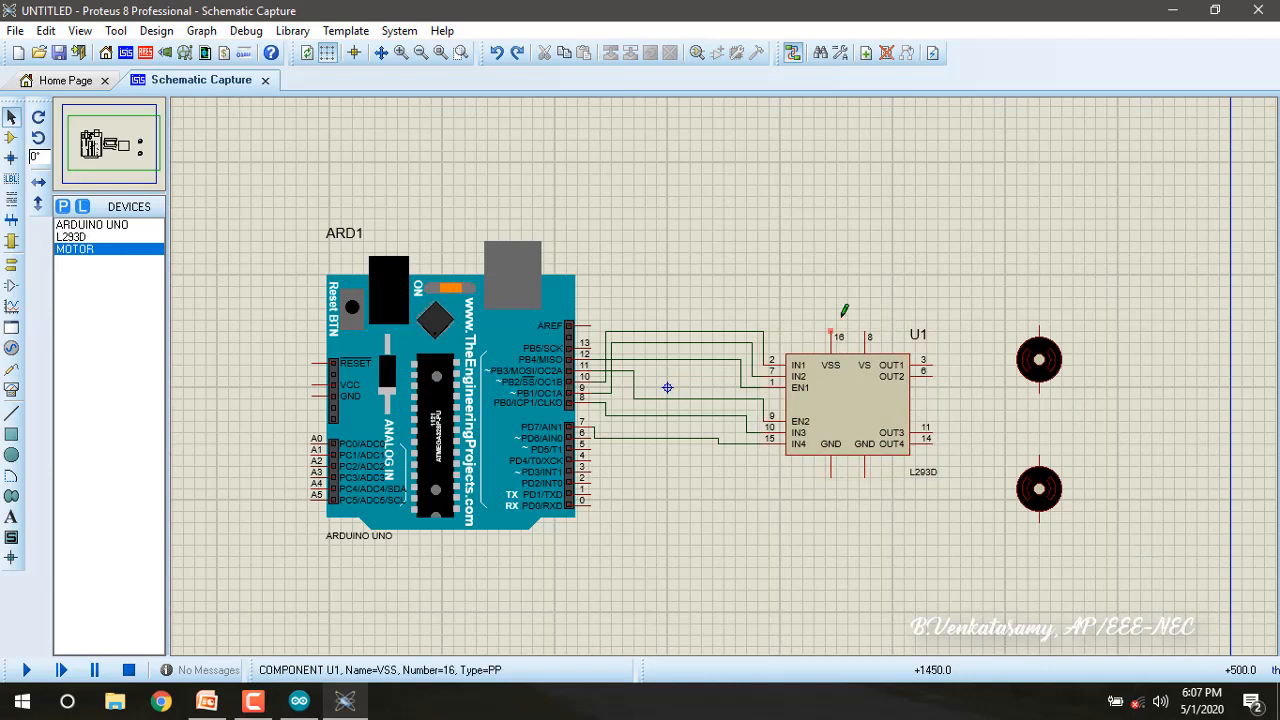
{"action": "left_click_drag", "start_coordinate": [985, 237], "coordinate": [684, 583]}
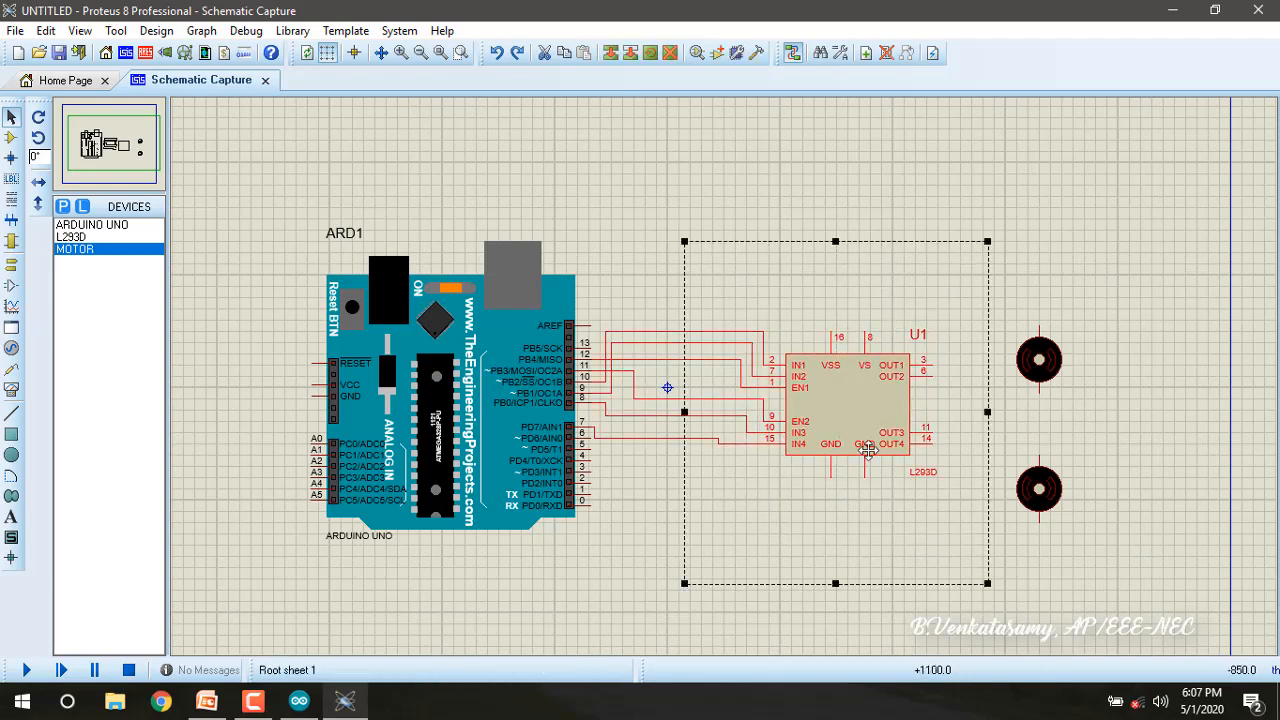
{"action": "left_click_drag", "start_coordinate": [868, 428], "coordinate": [855, 428]}
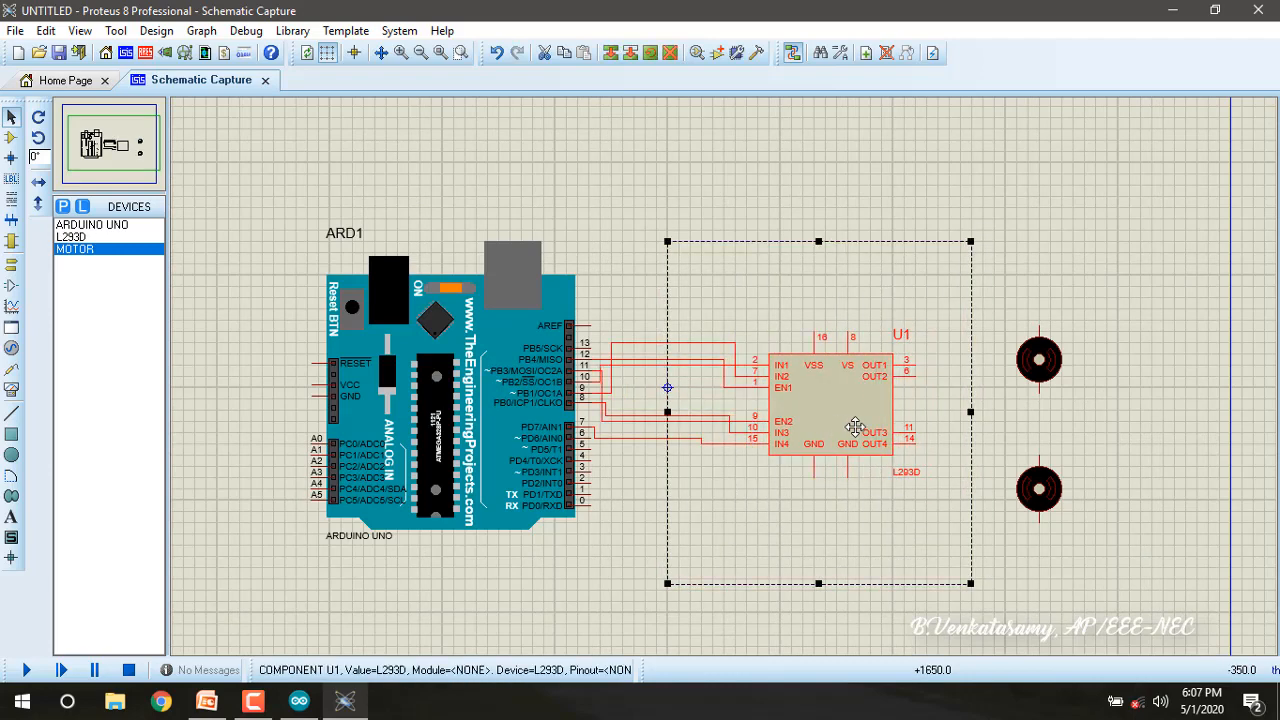
{"action": "key", "text": "ctrl+z"}
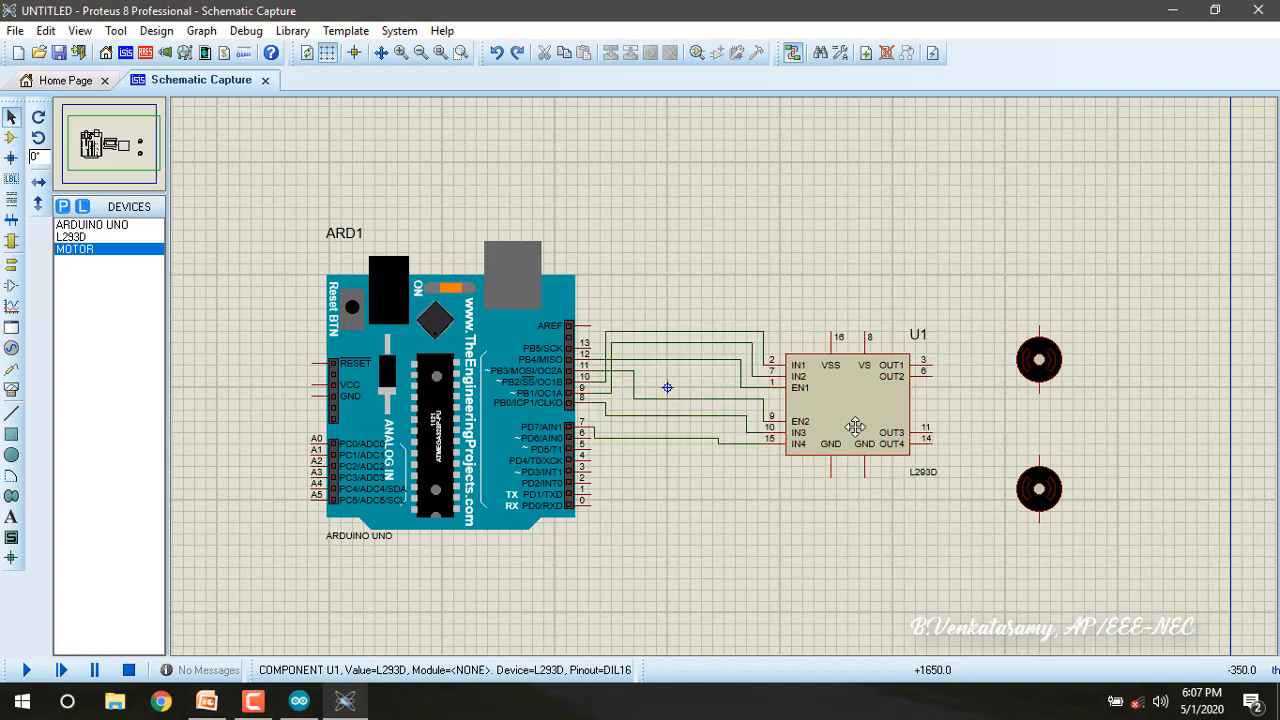
Wire the L293D's OUT1 to the upper motor's top terminal and OUT2 to its bottom terminal.
{"action": "scroll", "coordinate": [855, 427], "scroll_direction": "up", "scroll_amount": 2}
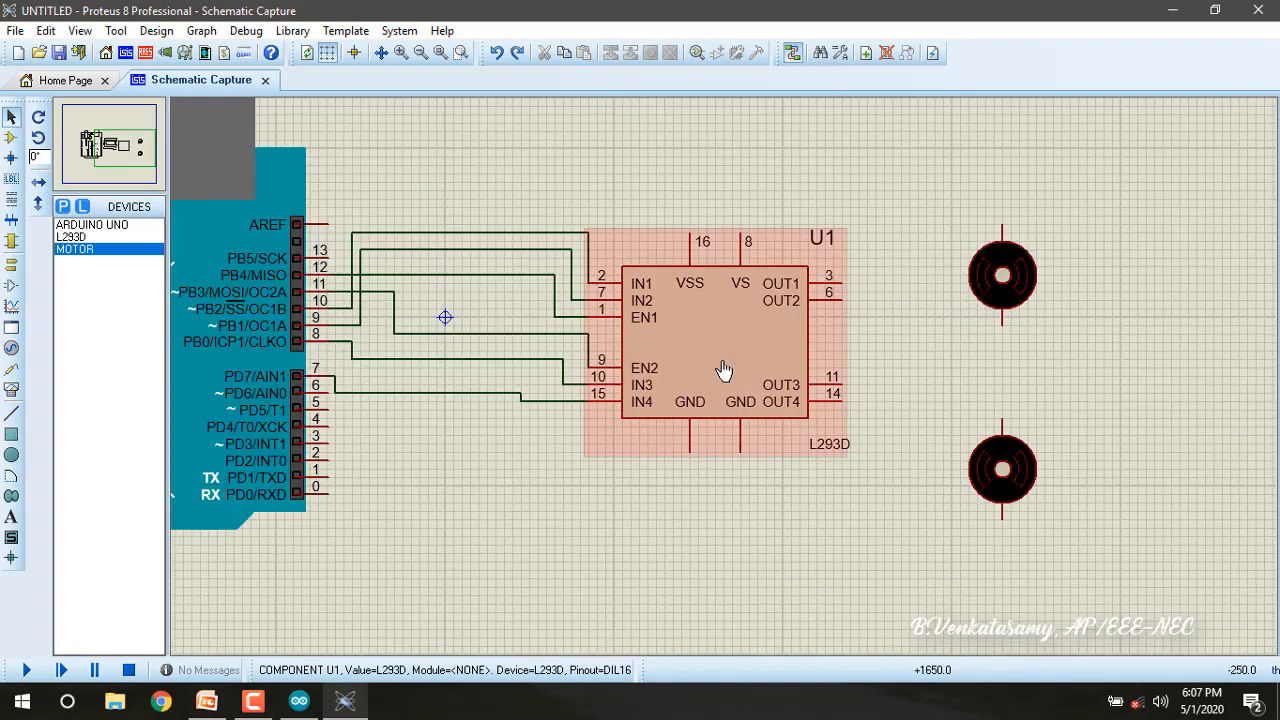
{"action": "scroll", "coordinate": [724, 371], "scroll_direction": "down", "scroll_amount": 2}
{"action": "scroll", "coordinate": [871, 334], "scroll_direction": "up", "scroll_amount": 1}
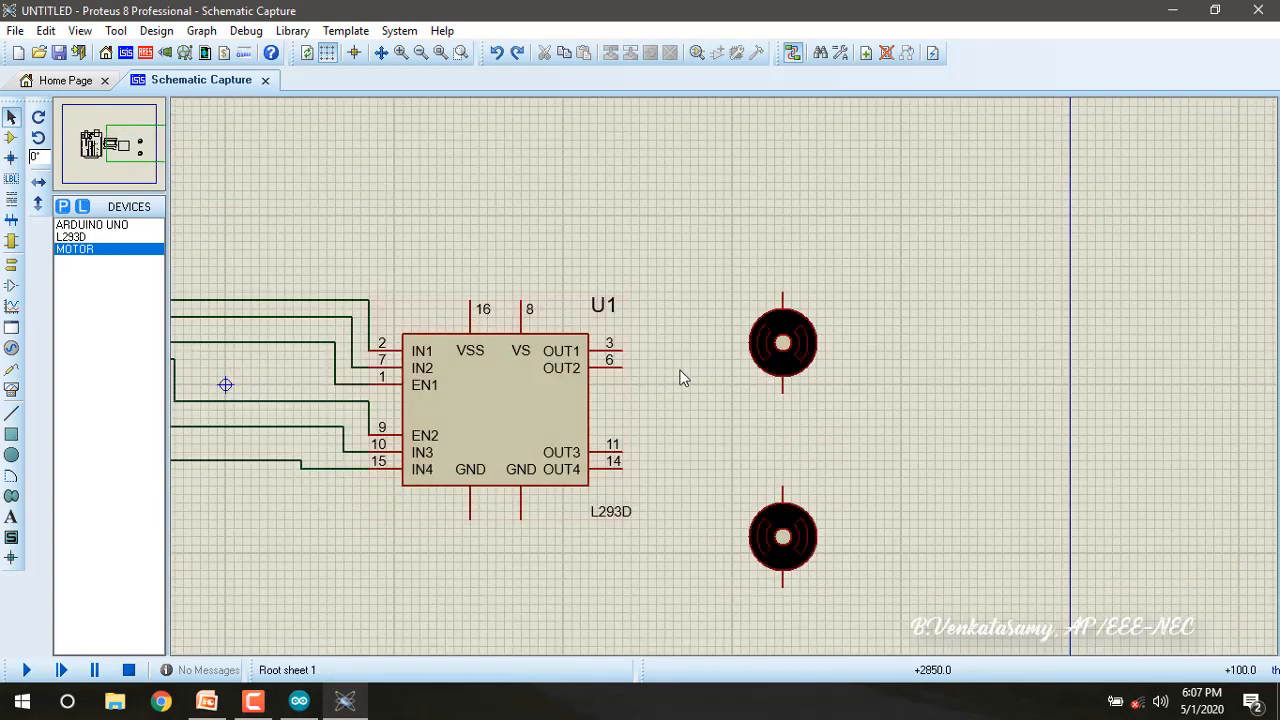
{"action": "left_click", "coordinate": [622, 350]}
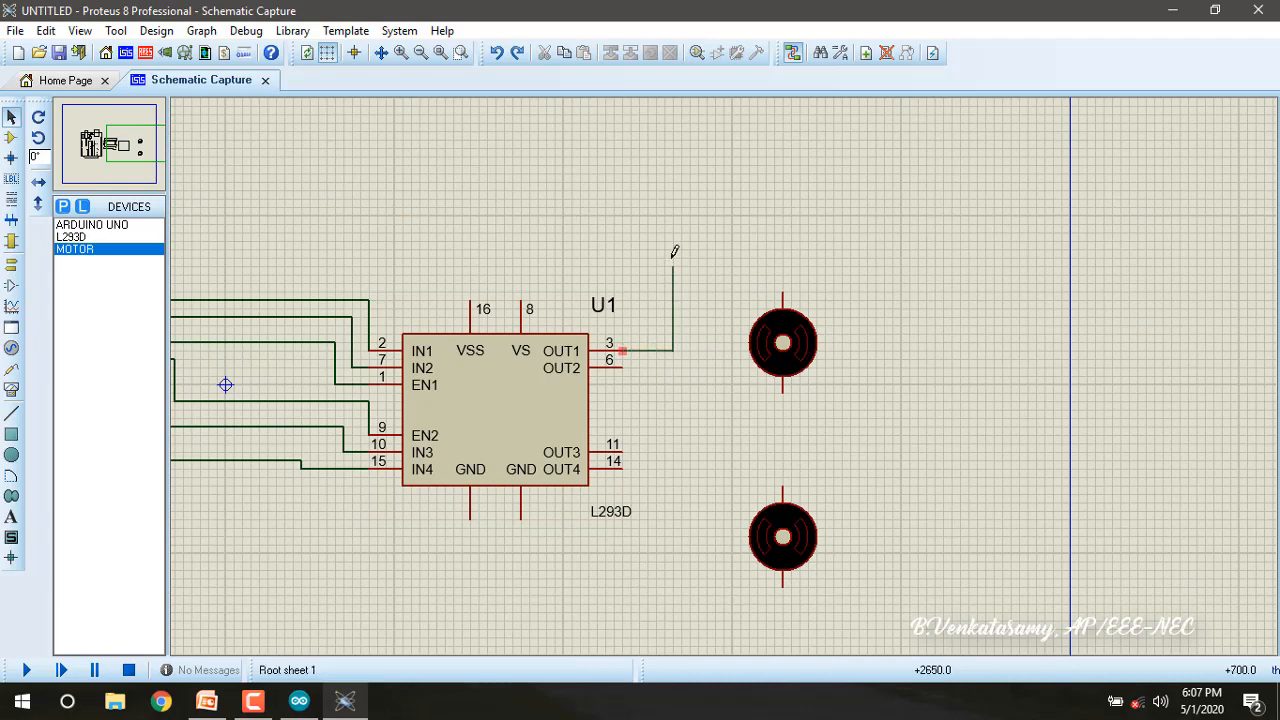
{"action": "left_click", "coordinate": [782, 283]}
{"action": "left_click", "coordinate": [622, 368]}
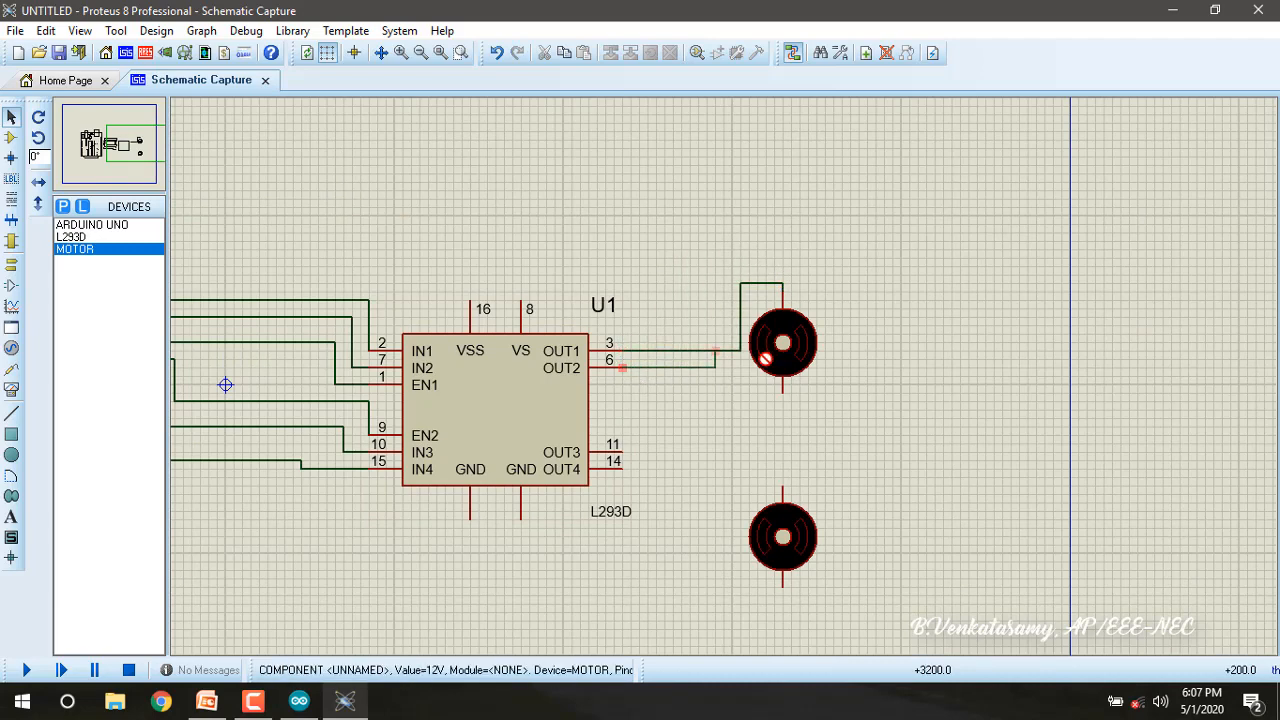
{"action": "left_click", "coordinate": [783, 392]}
Wire the L293D's OUT3 to the lower motor's top terminal and OUT4 to its bottom terminal.
{"action": "left_click", "coordinate": [623, 452]}
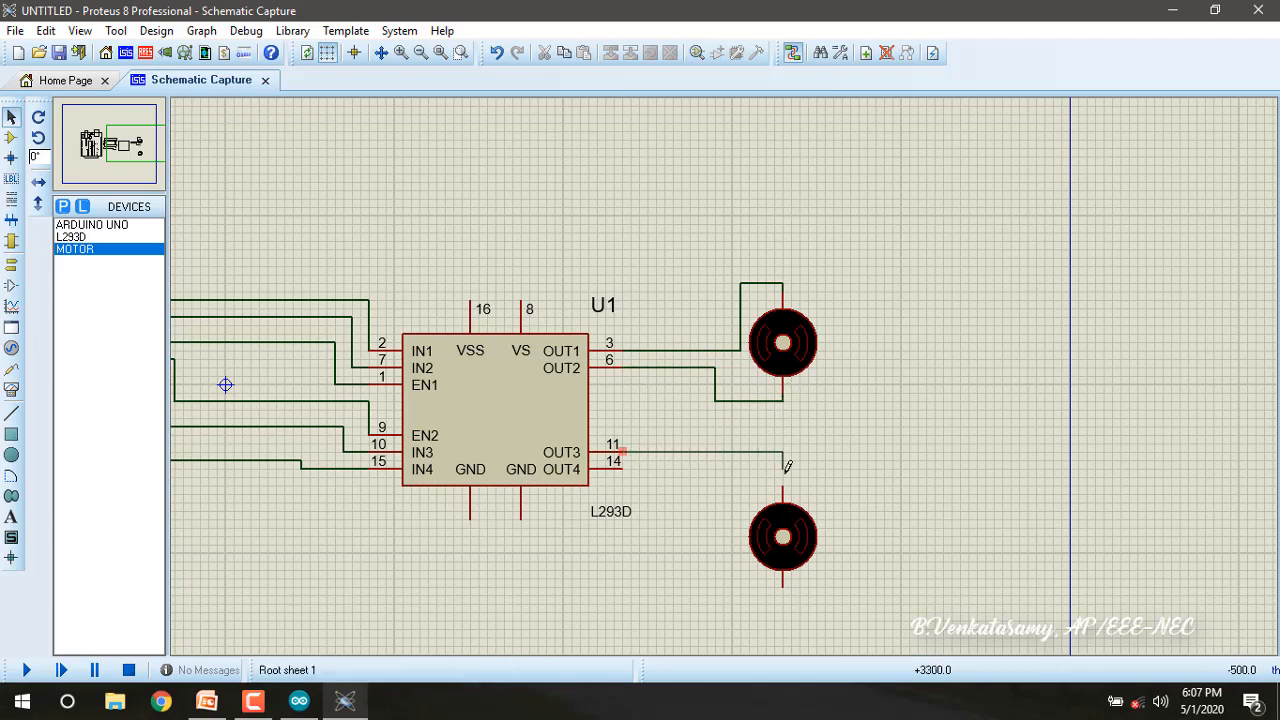
{"action": "left_click", "coordinate": [782, 489]}
{"action": "left_click", "coordinate": [624, 469]}
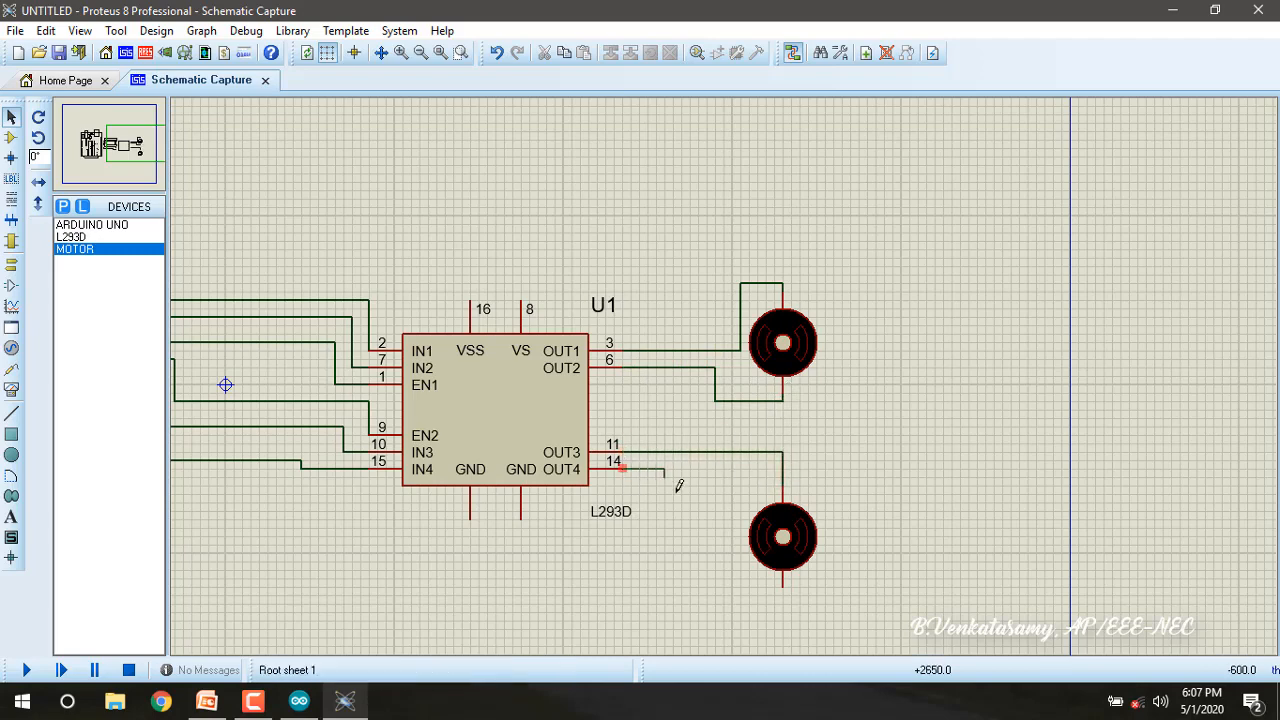
{"action": "left_click", "coordinate": [784, 592]}
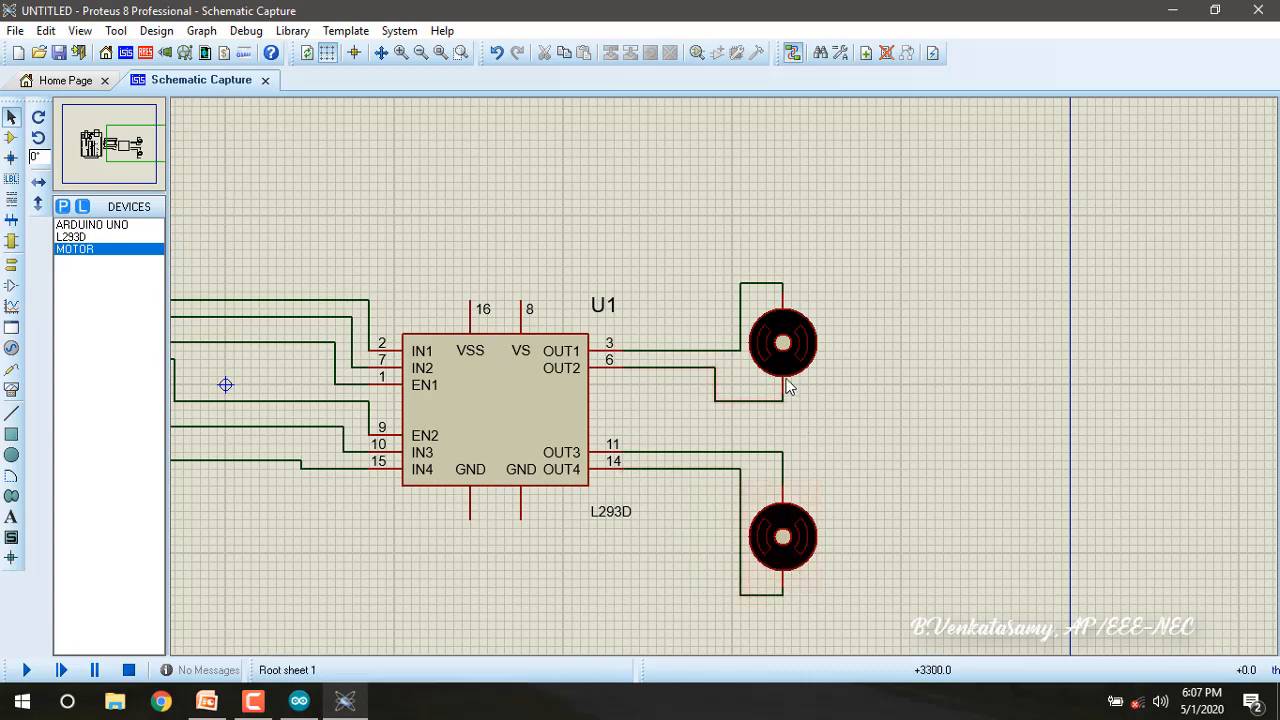
Place a POWER terminal above the L293D and wire it to the VSS pin.
{"action": "scroll", "coordinate": [786, 398], "scroll_direction": "down", "scroll_amount": 2}
{"action": "scroll", "coordinate": [764, 385], "scroll_direction": "up", "scroll_amount": 2}
{"action": "scroll", "coordinate": [728, 386], "scroll_direction": "down", "scroll_amount": 2}
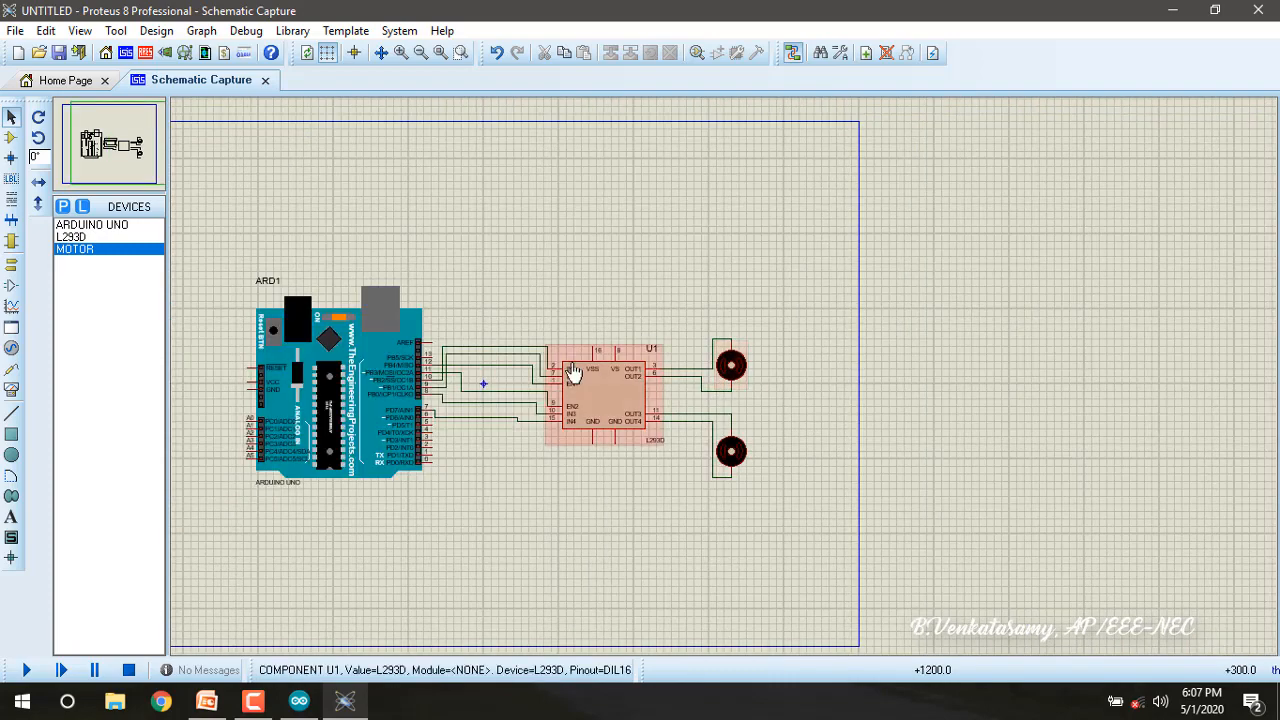
{"action": "scroll", "coordinate": [600, 375], "scroll_direction": "up", "scroll_amount": 1}
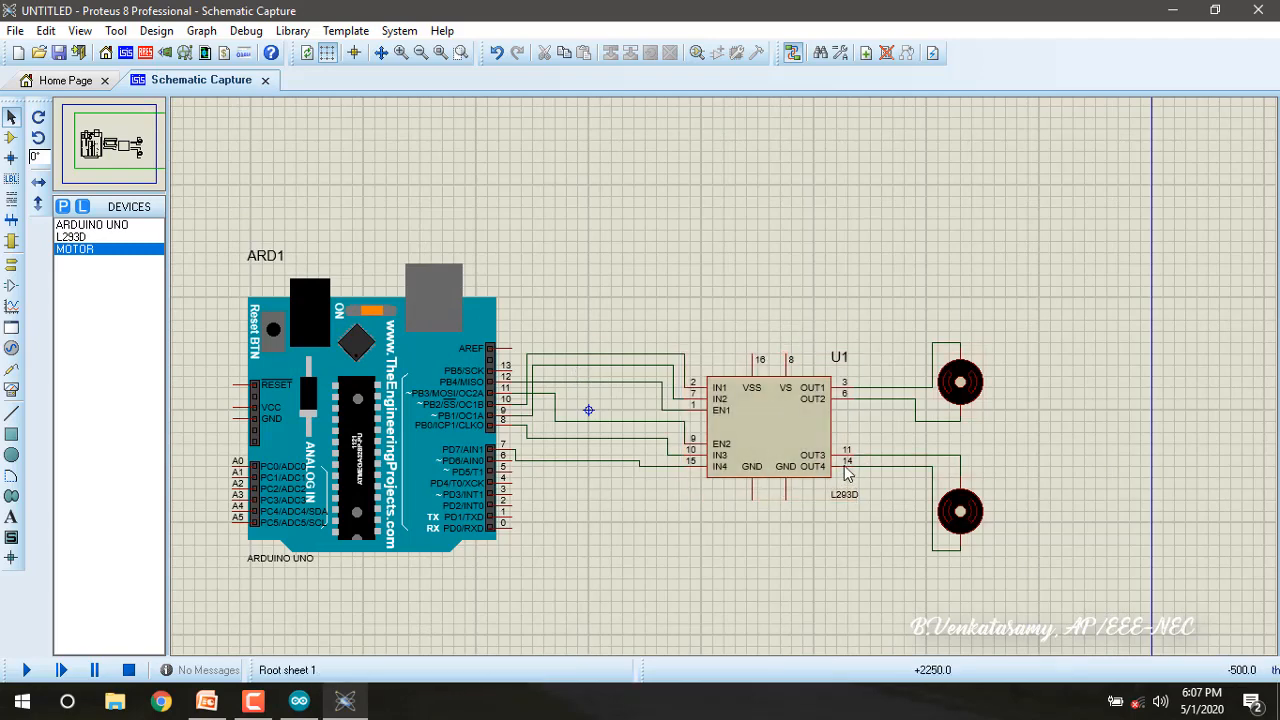
{"action": "left_click", "coordinate": [12, 266]}
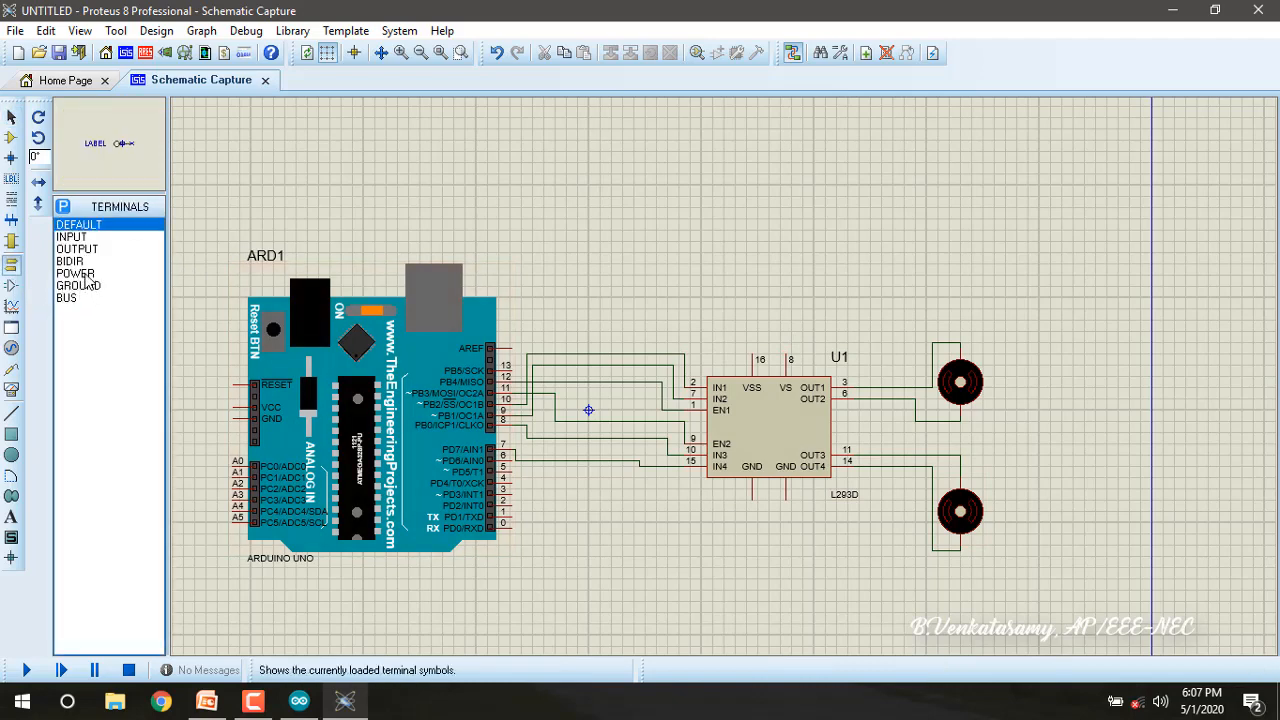
{"action": "right_click", "coordinate": [800, 170]}
{"action": "mouse_move", "coordinate": [884, 180]}
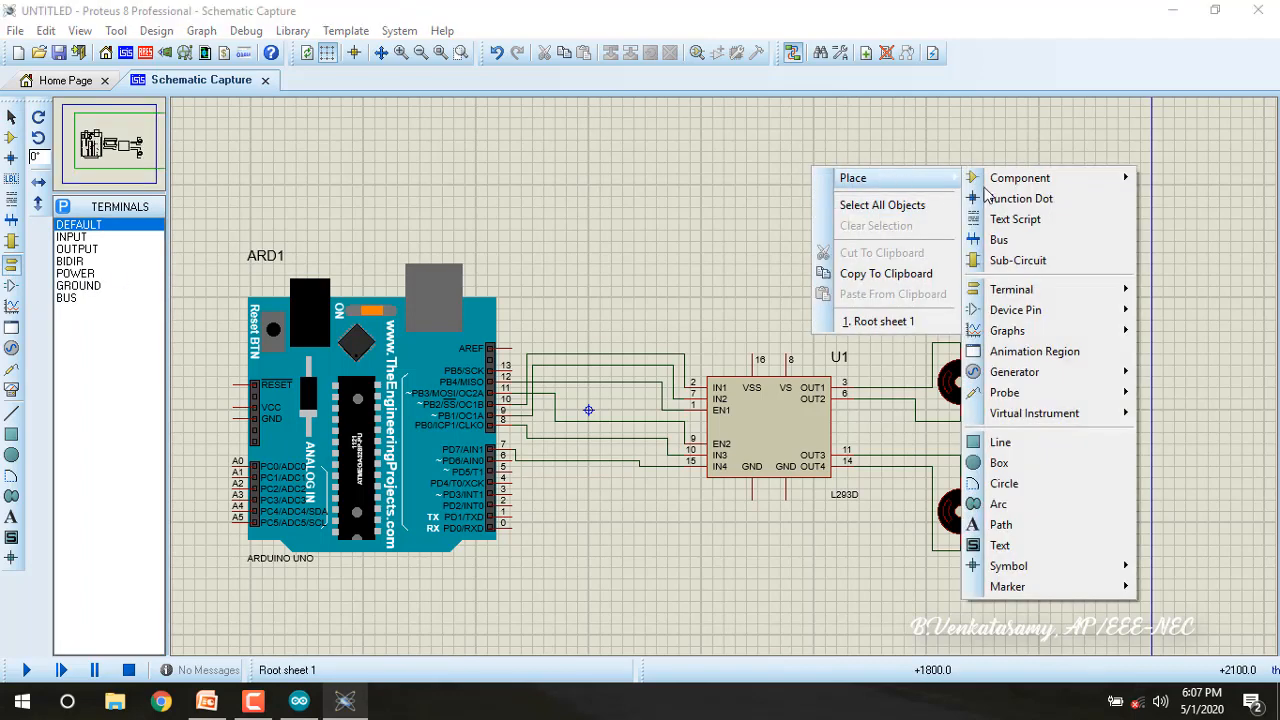
{"action": "mouse_move", "coordinate": [1012, 294]}
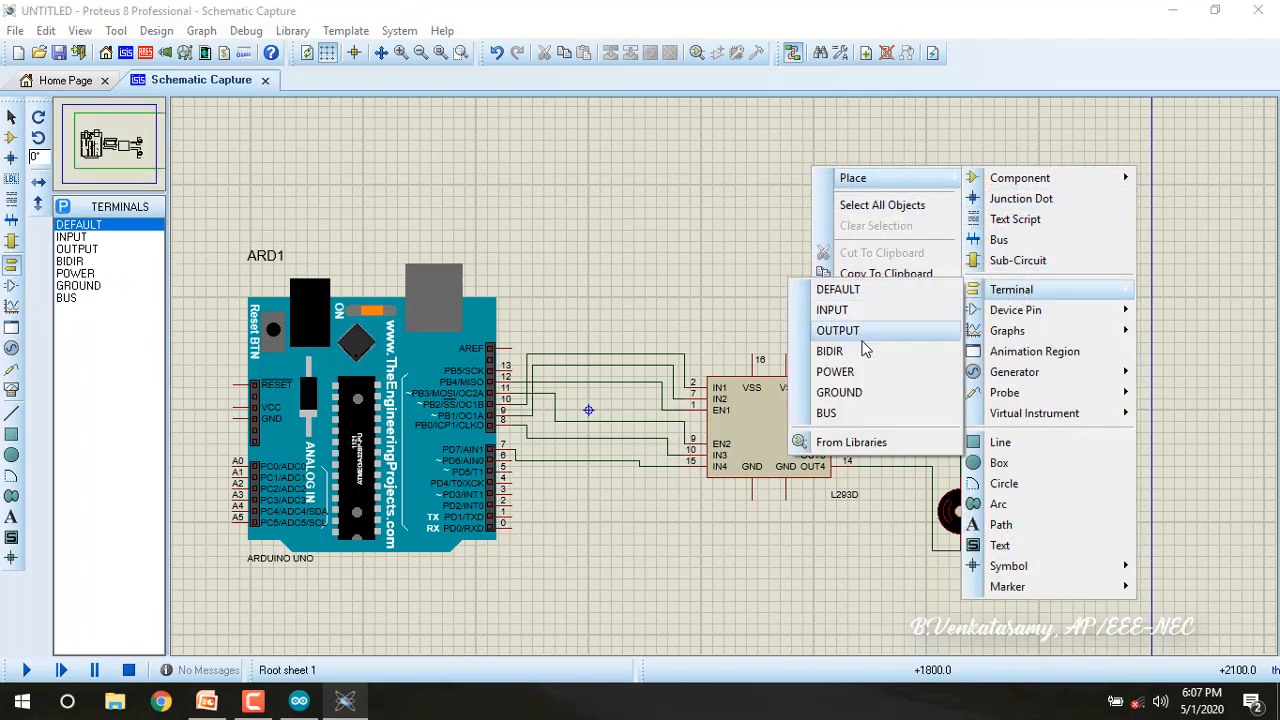
{"action": "left_click", "coordinate": [836, 372]}
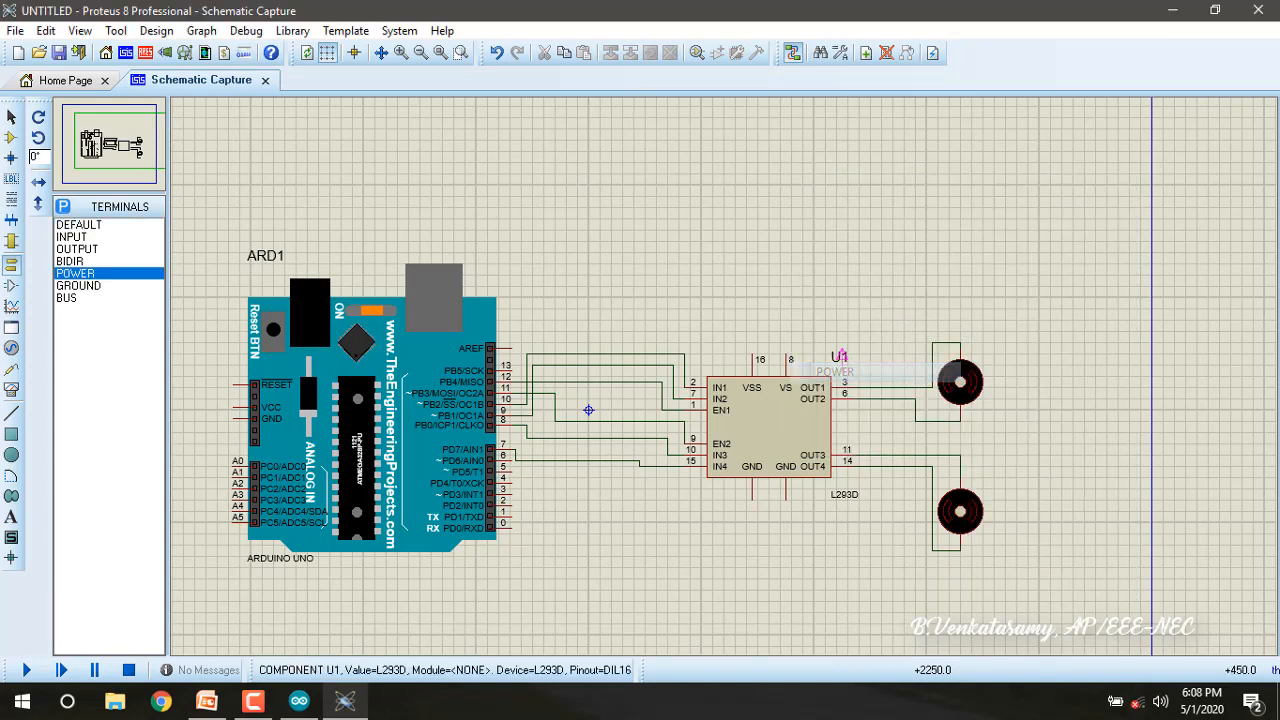
{"action": "left_click", "coordinate": [752, 284]}
{"action": "left_click", "coordinate": [752, 292]}
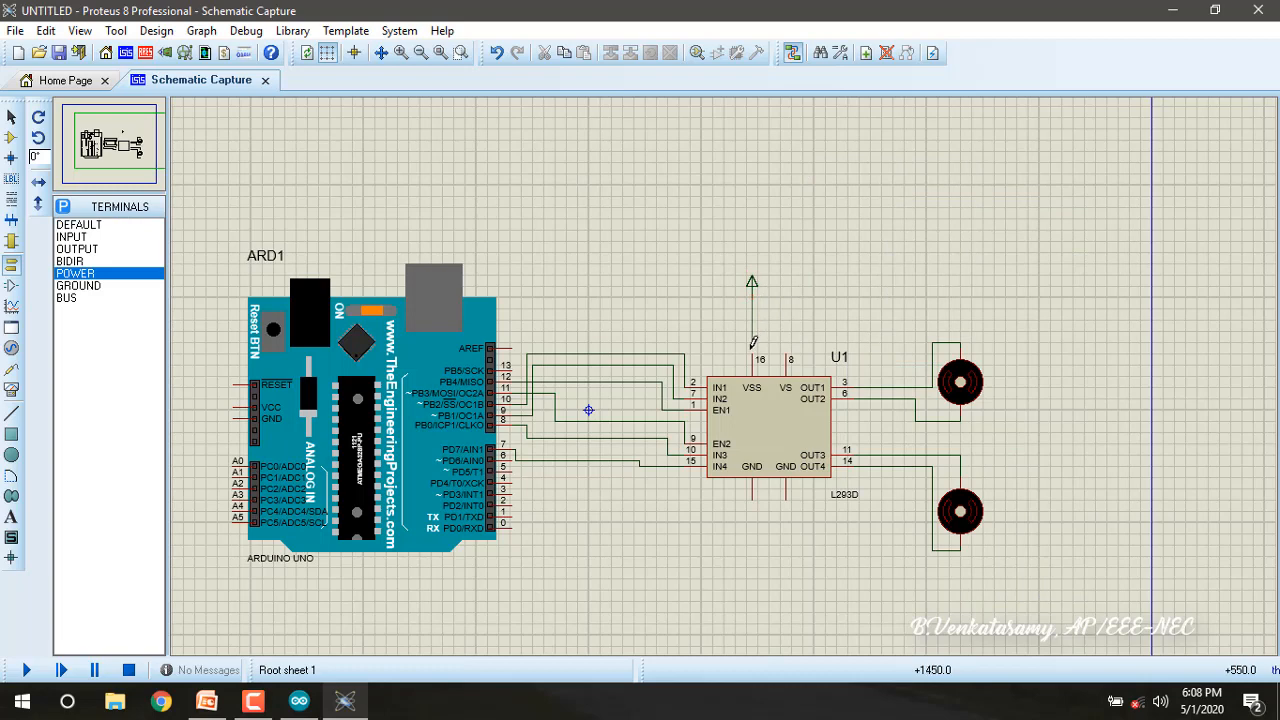
{"action": "left_click", "coordinate": [752, 356]}
{"action": "left_click", "coordinate": [11, 117]}
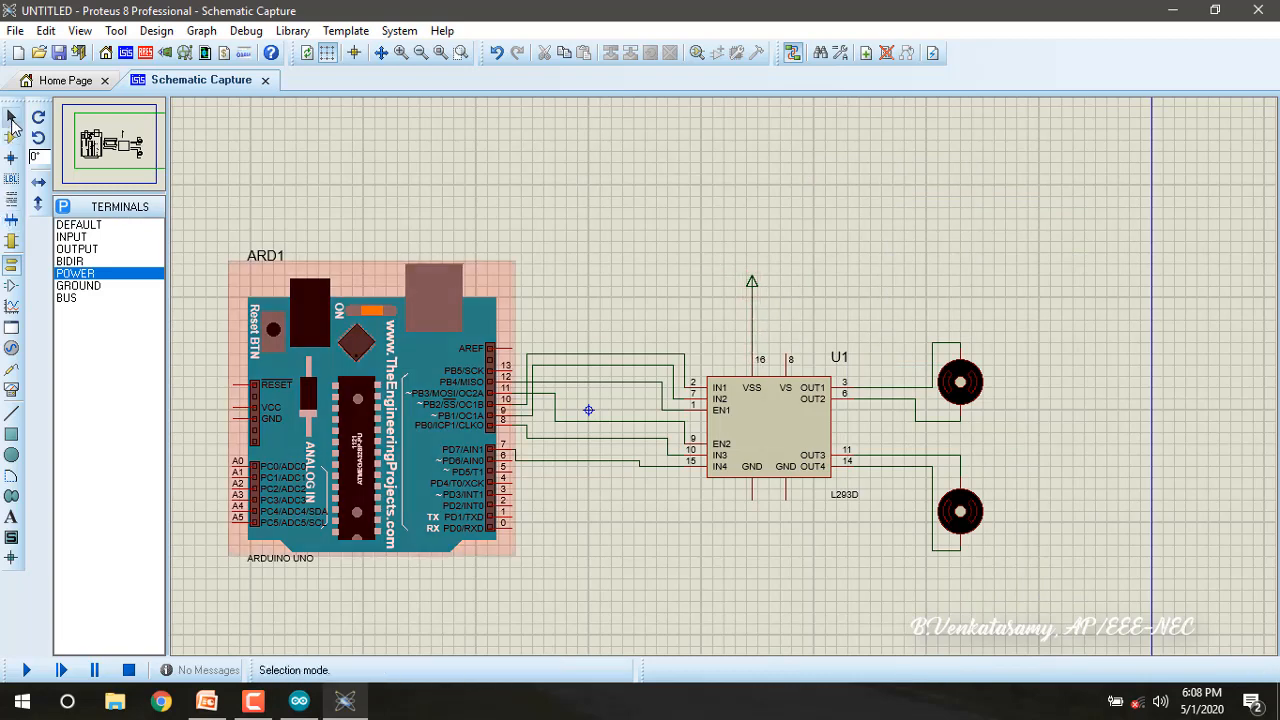
Label the power terminal above the L293D as VCC.
{"action": "double_click", "coordinate": [754, 287]}
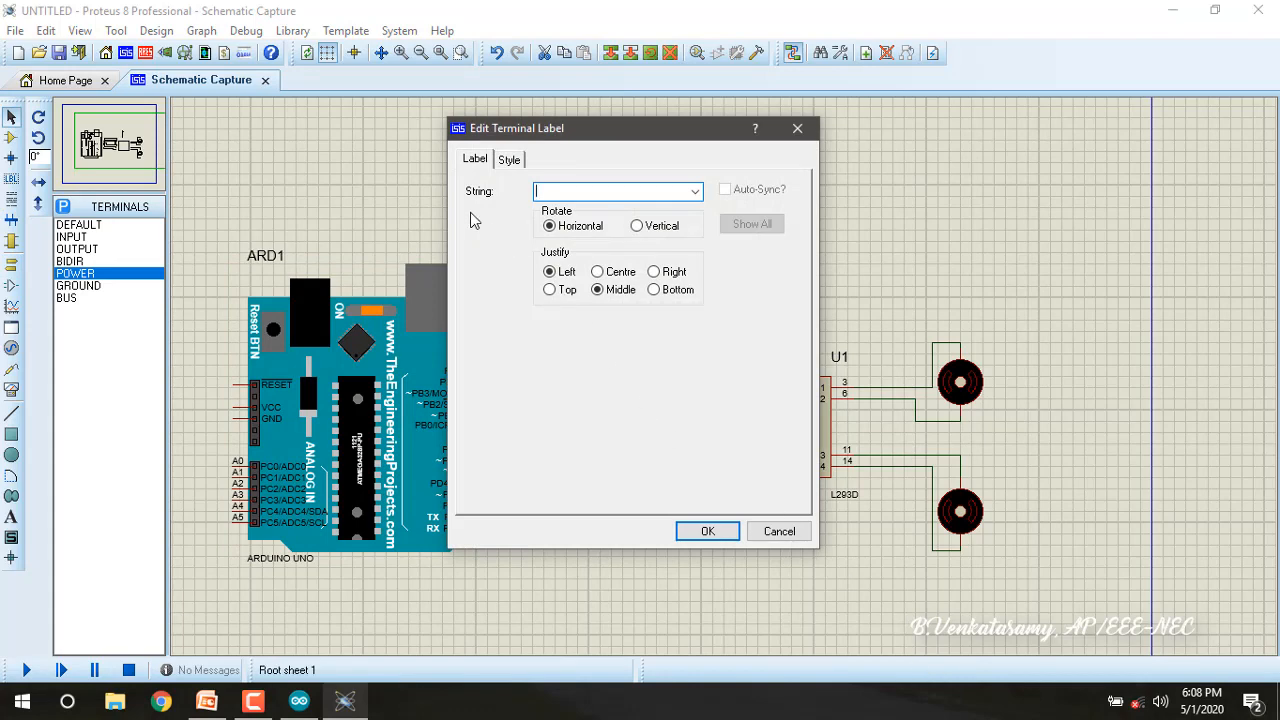
{"action": "left_click", "coordinate": [694, 191]}
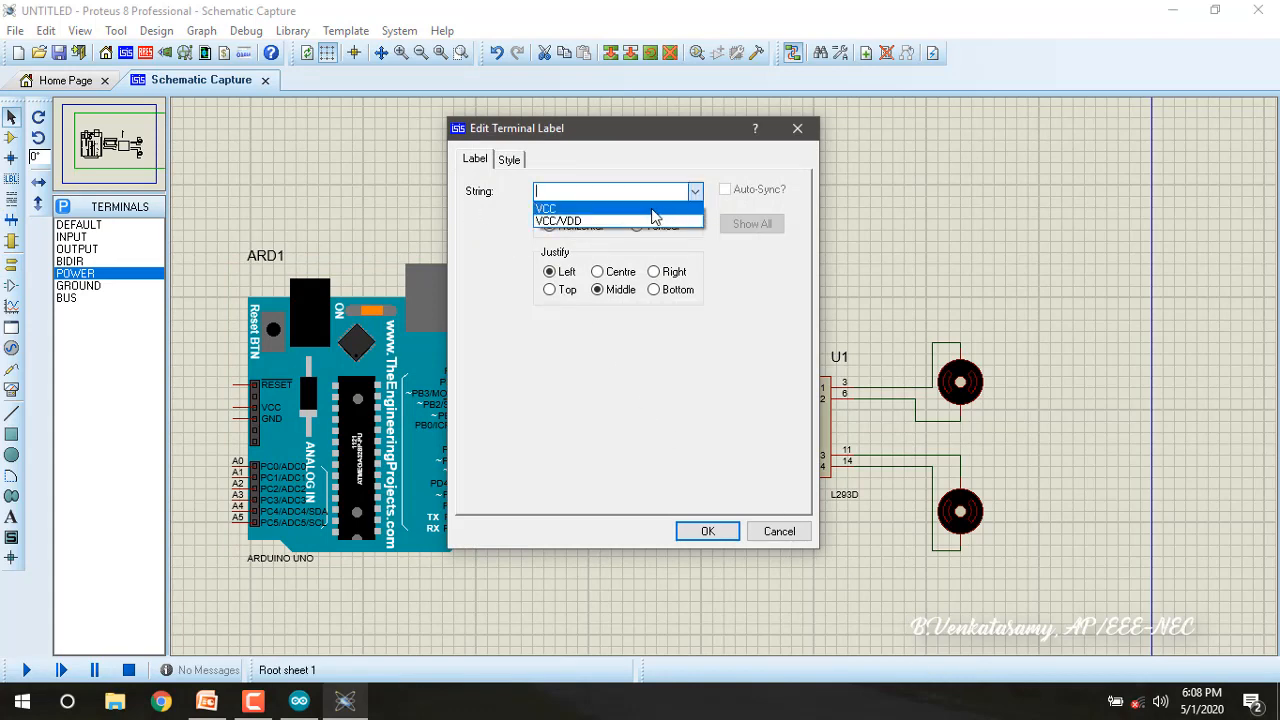
{"action": "left_click", "coordinate": [622, 209]}
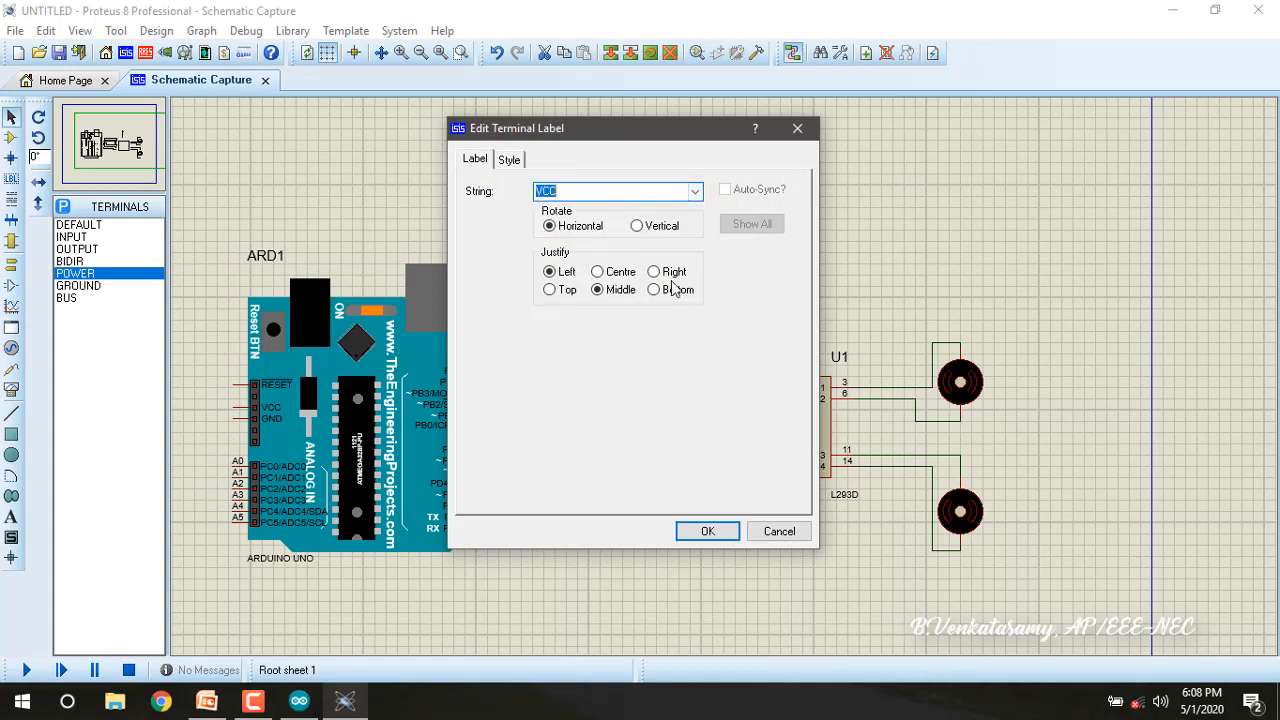
{"action": "left_click", "coordinate": [705, 534]}
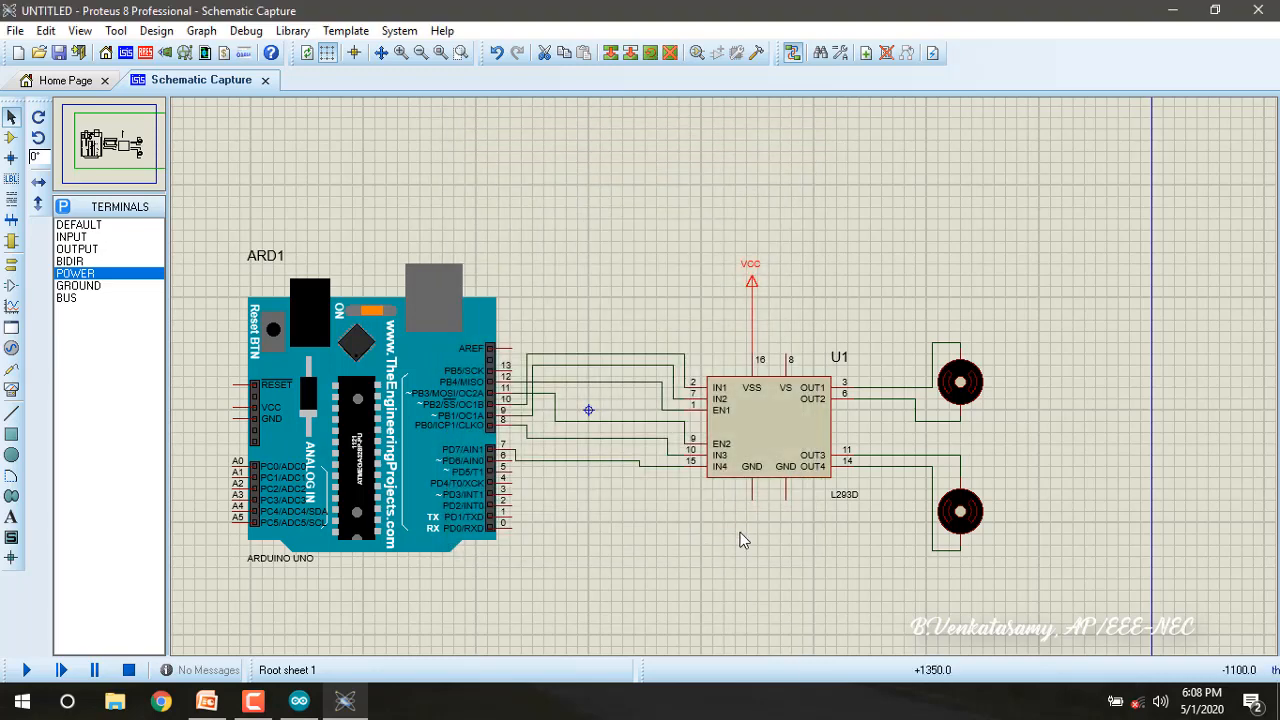
{"action": "right_click", "coordinate": [632, 566]}
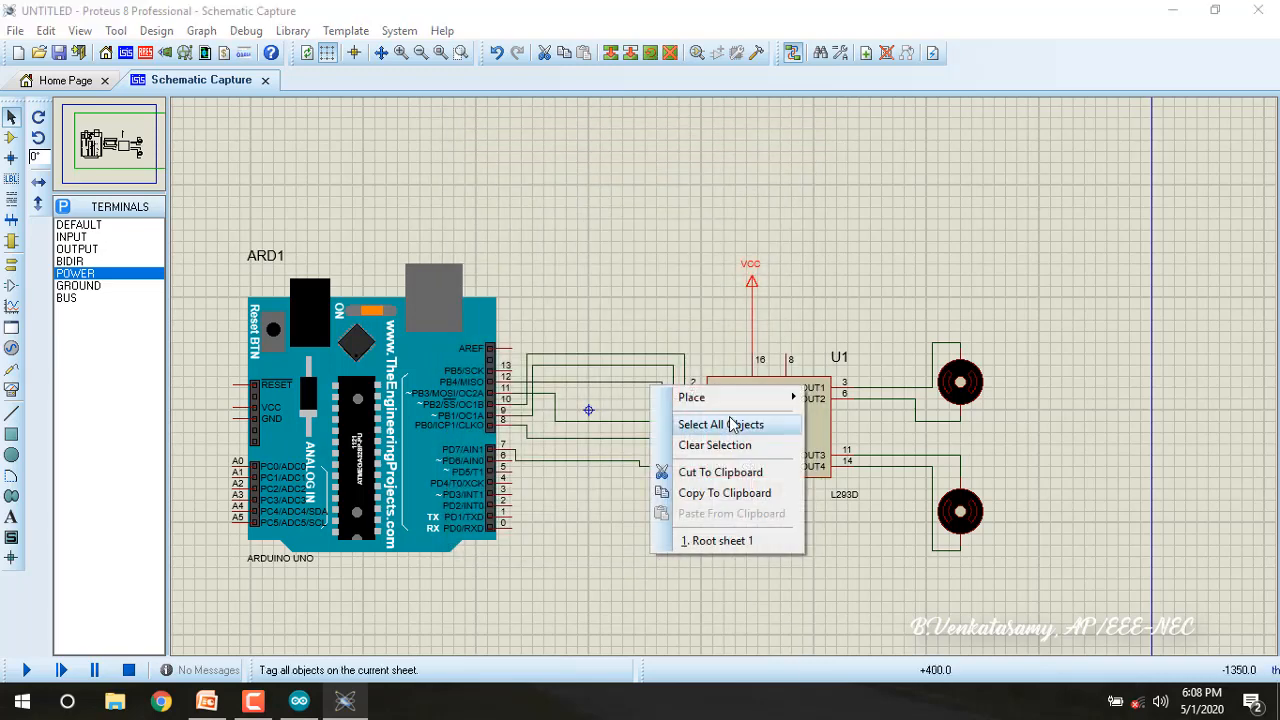
{"action": "mouse_move", "coordinate": [760, 401]}
{"action": "mouse_move", "coordinate": [861, 410]}
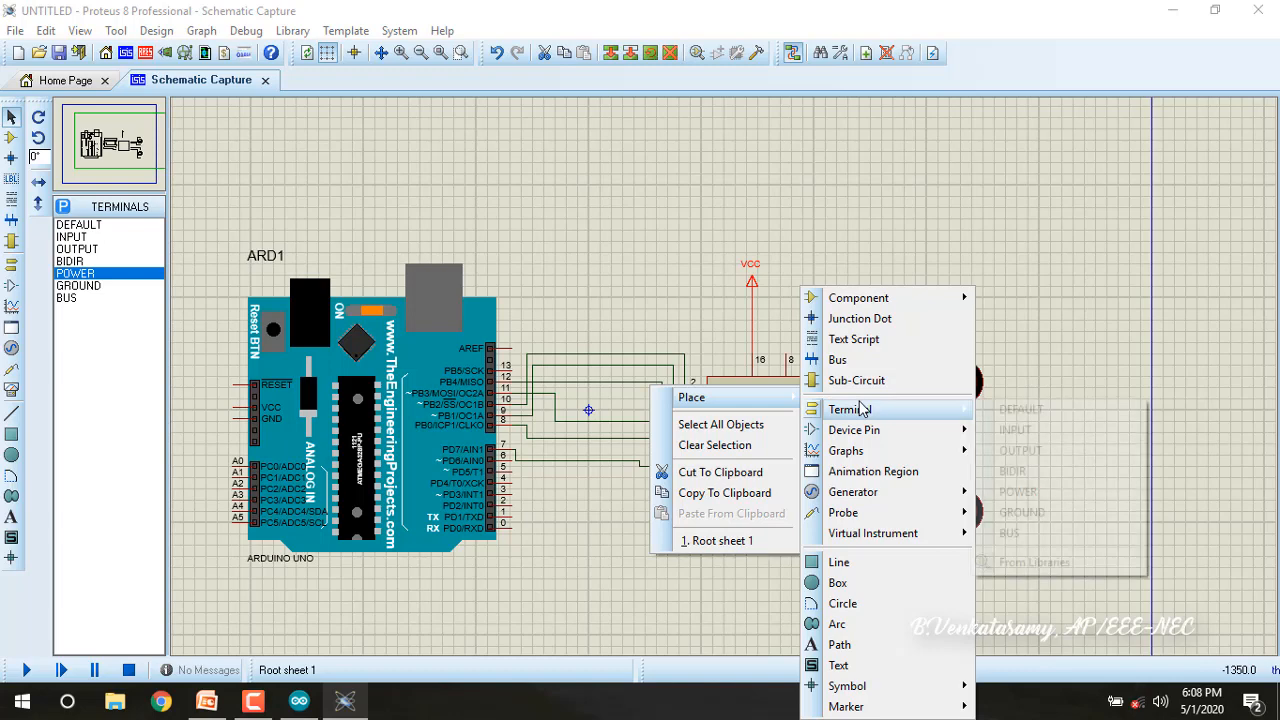
{"action": "left_click", "coordinate": [1033, 537]}
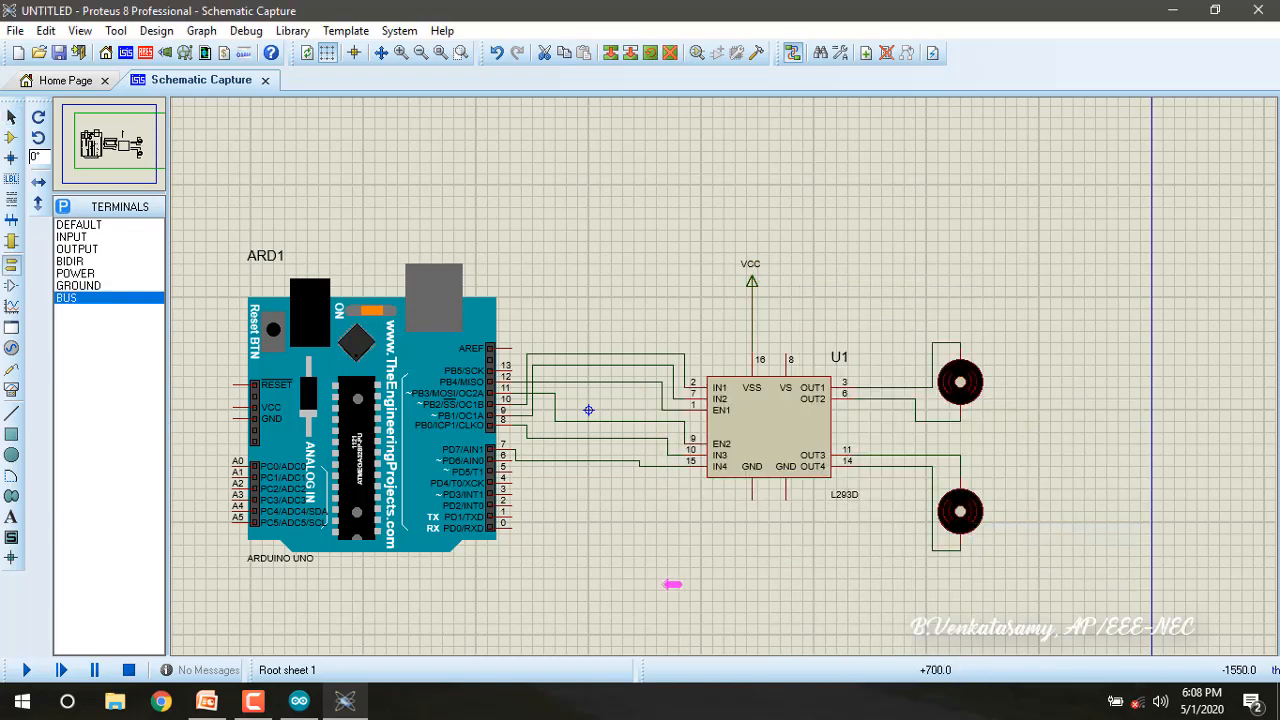
{"action": "key", "text": "Escape"}
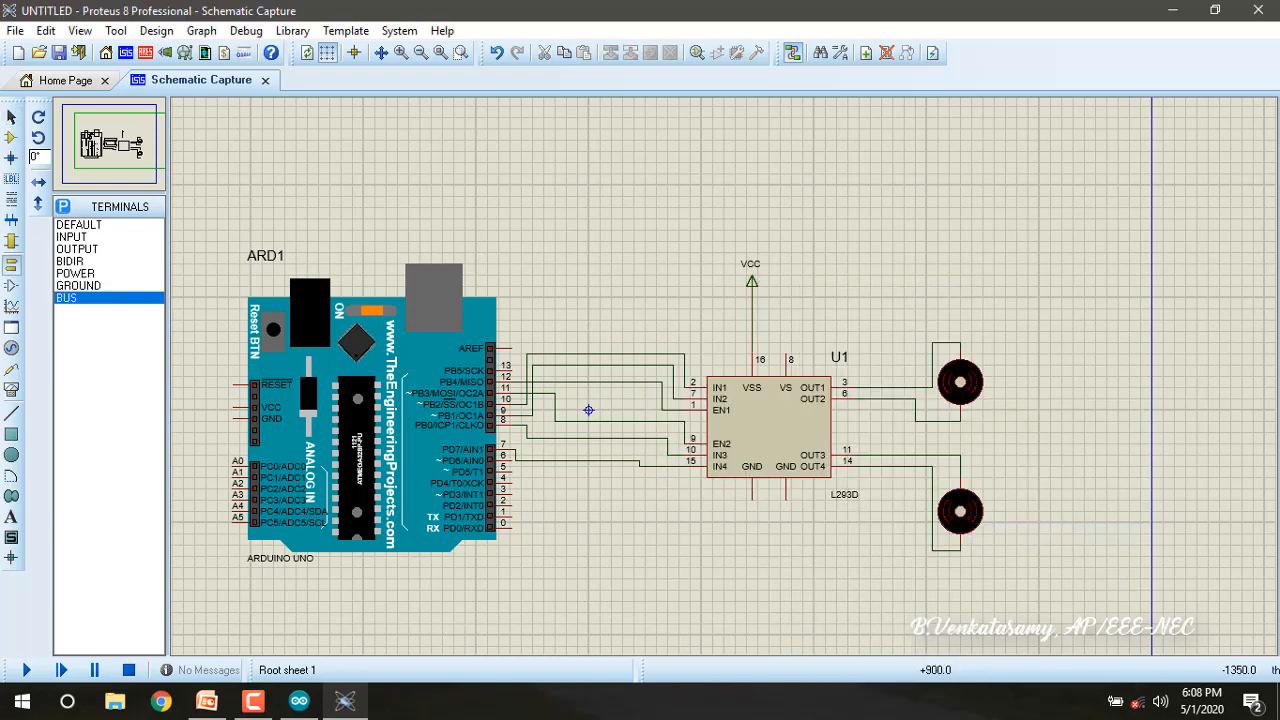
Place a GROUND terminal below the L293D and wire it to the GND pin beneath VSS.
{"action": "right_click", "coordinate": [709, 382]}
{"action": "mouse_move", "coordinate": [768, 395]}
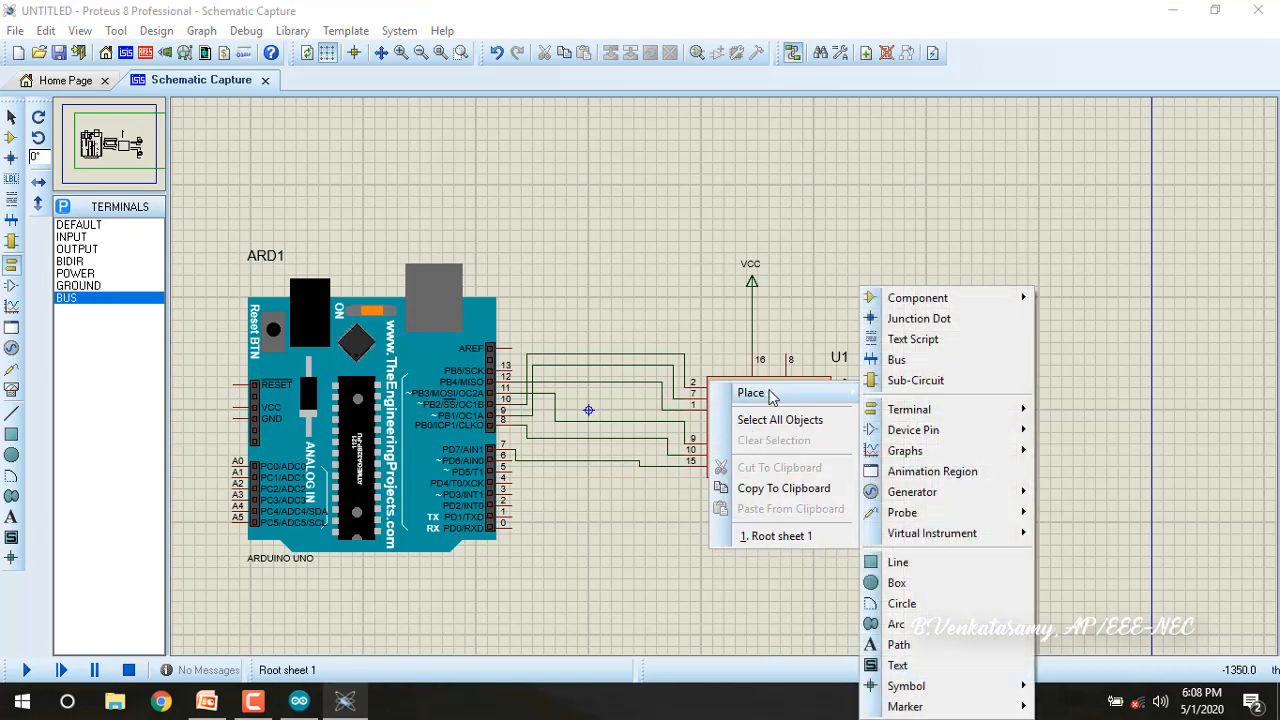
{"action": "mouse_move", "coordinate": [925, 418]}
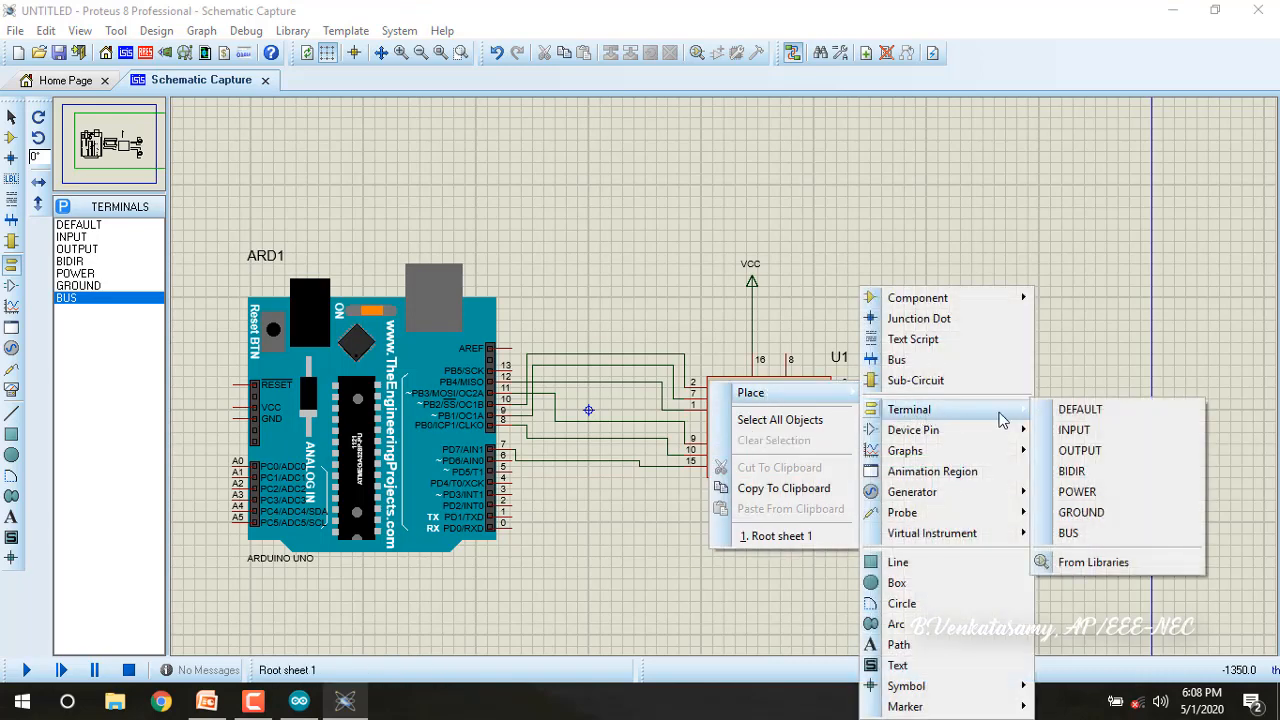
{"action": "left_click", "coordinate": [1097, 512]}
{"action": "left_click", "coordinate": [713, 540]}
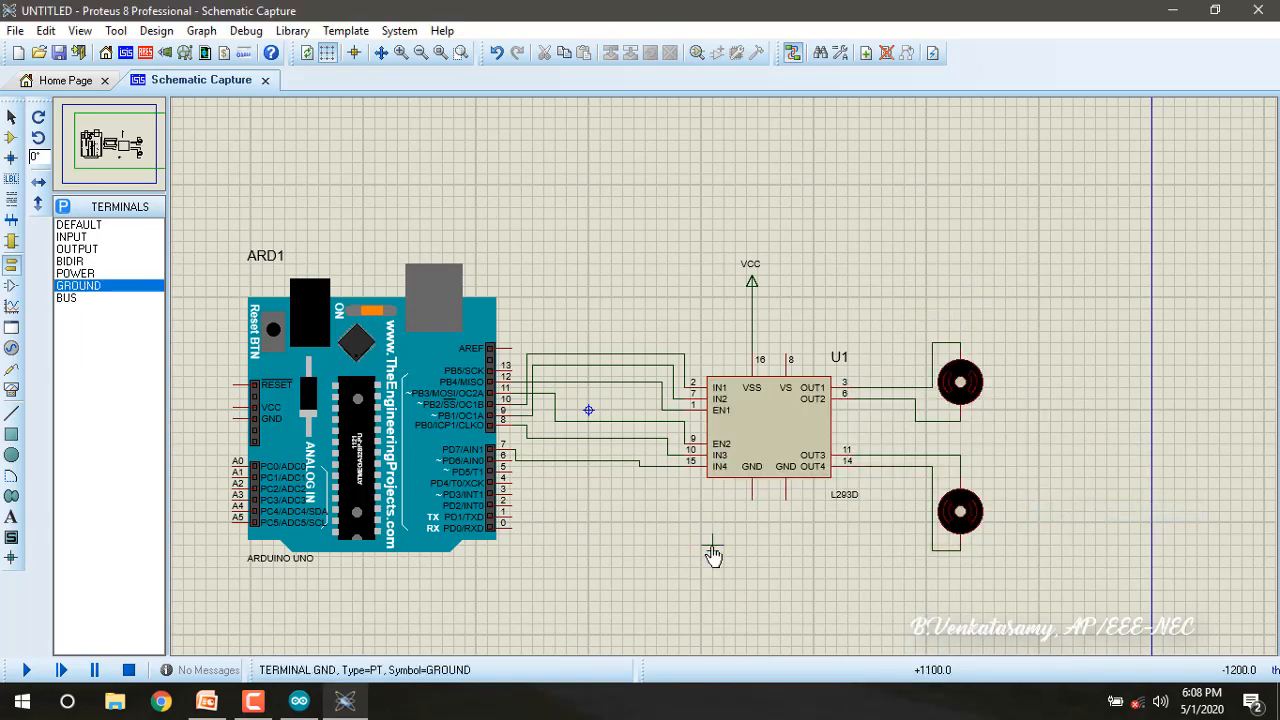
{"action": "left_click", "coordinate": [712, 536]}
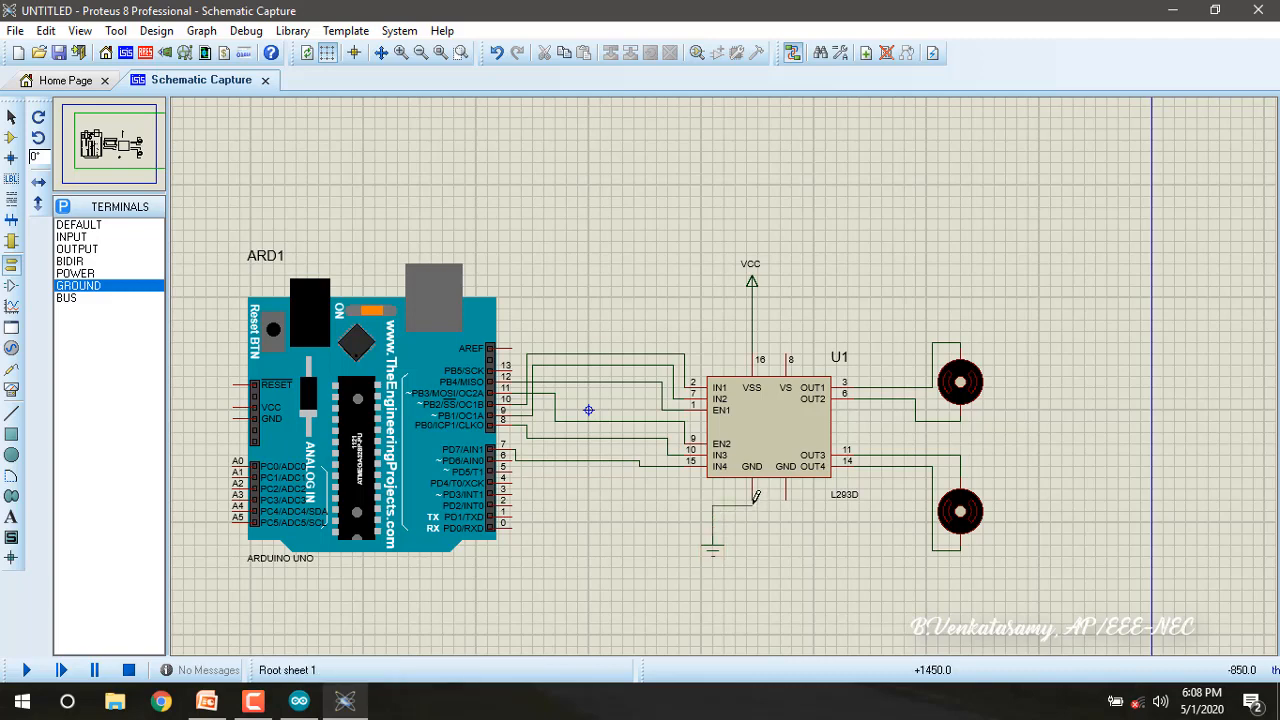
{"action": "left_click", "coordinate": [753, 500]}
{"action": "left_click", "coordinate": [11, 117]}
Label the ground terminal below the L293D as GND.
{"action": "double_click", "coordinate": [714, 549]}
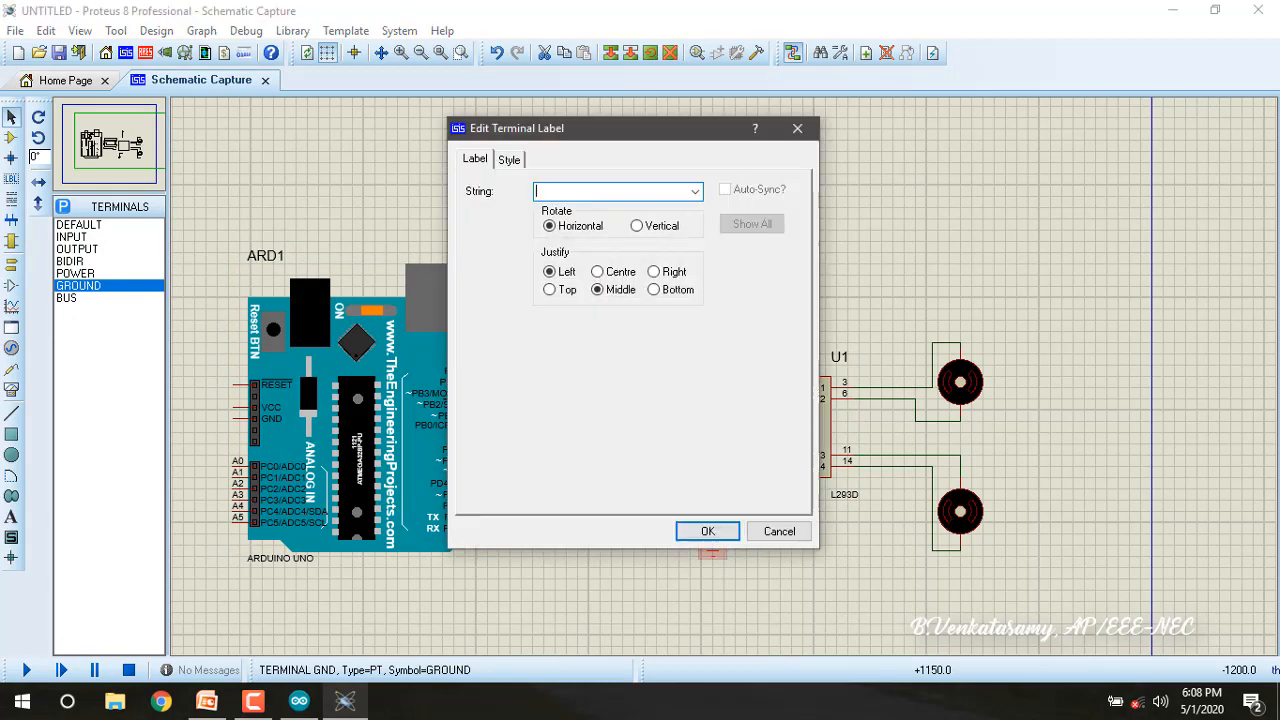
{"action": "left_click", "coordinate": [694, 191]}
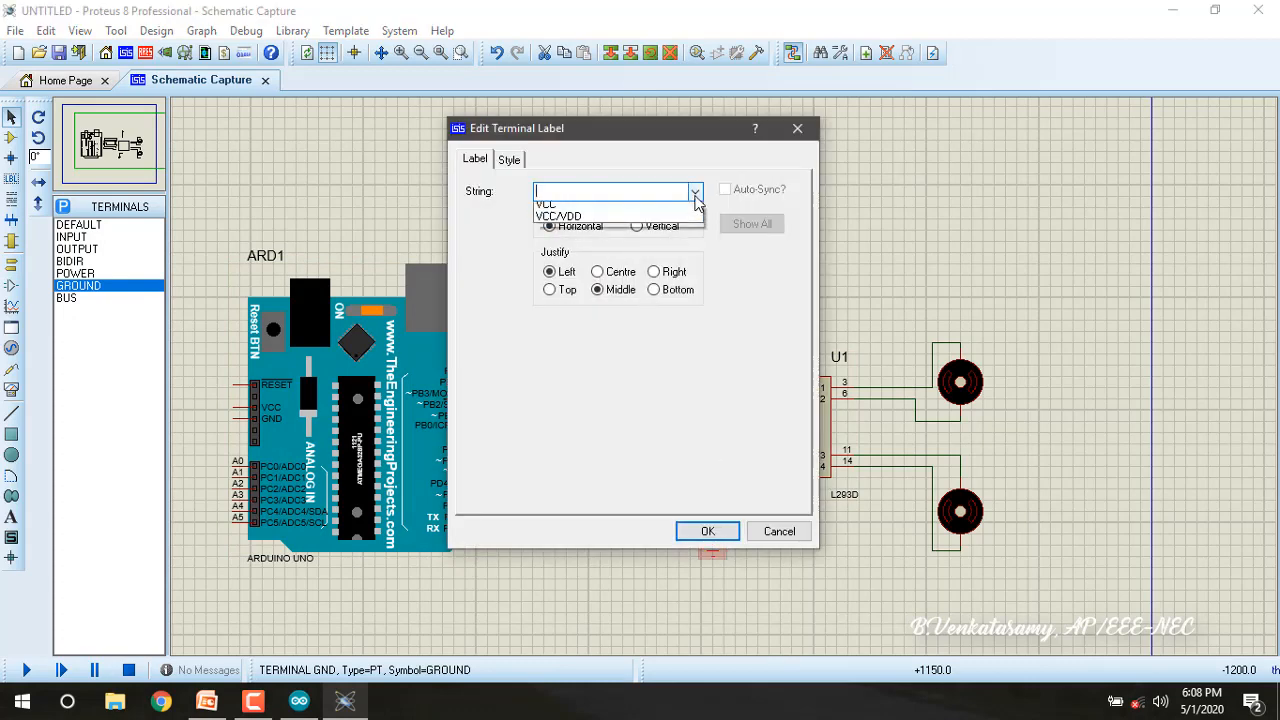
{"action": "left_click", "coordinate": [640, 209]}
{"action": "left_click", "coordinate": [707, 531]}
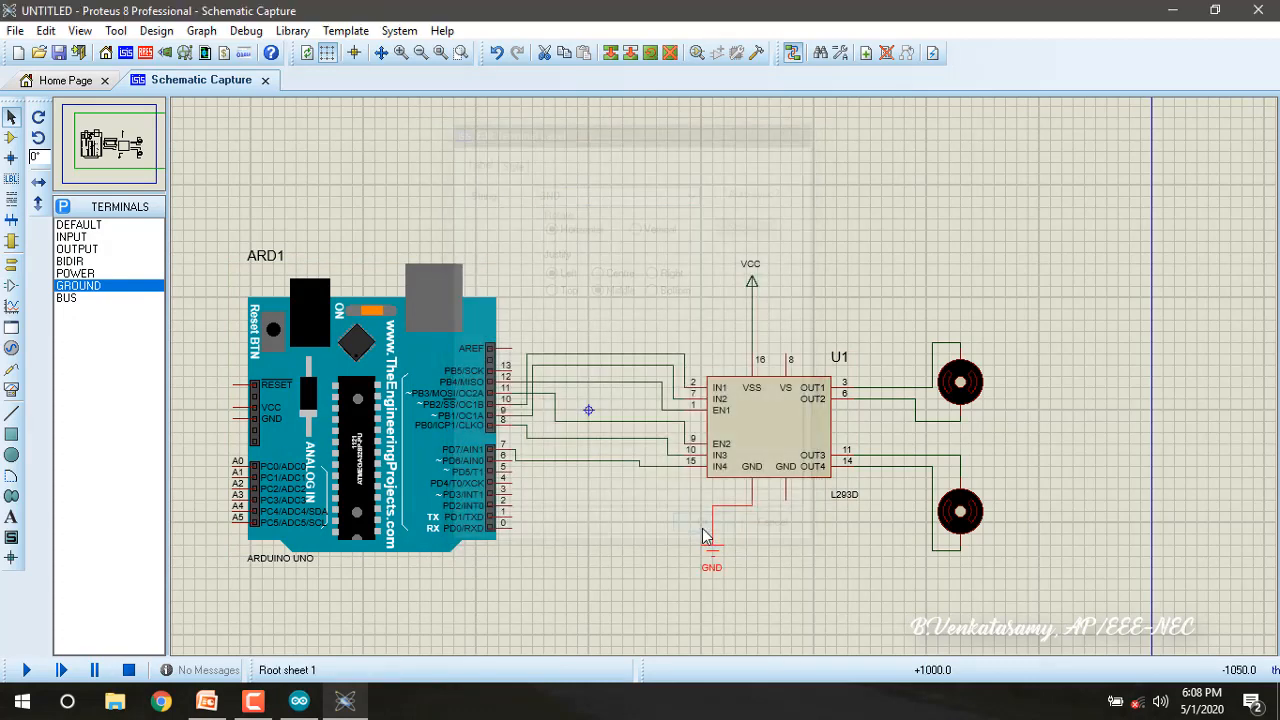
Check the nominal voltage in the upper motor's component properties, leaving them unedited.
{"action": "scroll", "coordinate": [800, 447], "scroll_direction": "down", "scroll_amount": 1}
{"action": "scroll", "coordinate": [766, 429], "scroll_direction": "up", "scroll_amount": 3}
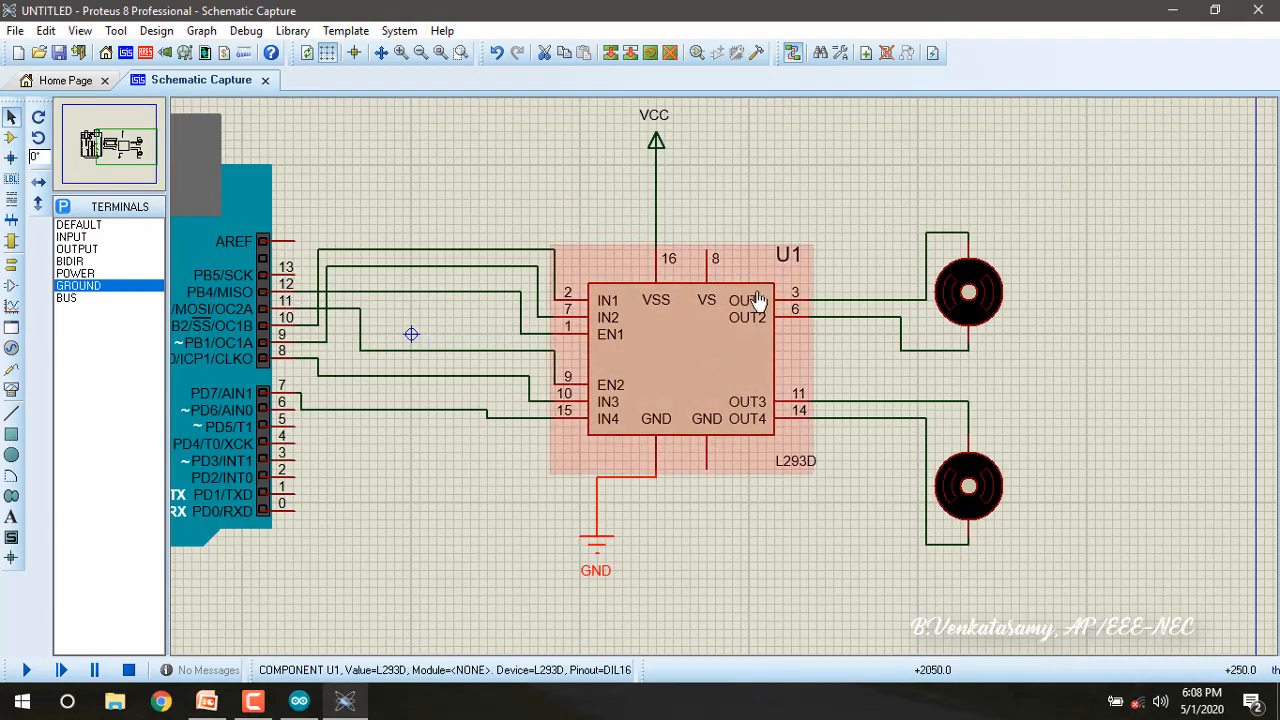
{"action": "double_click", "coordinate": [984, 310]}
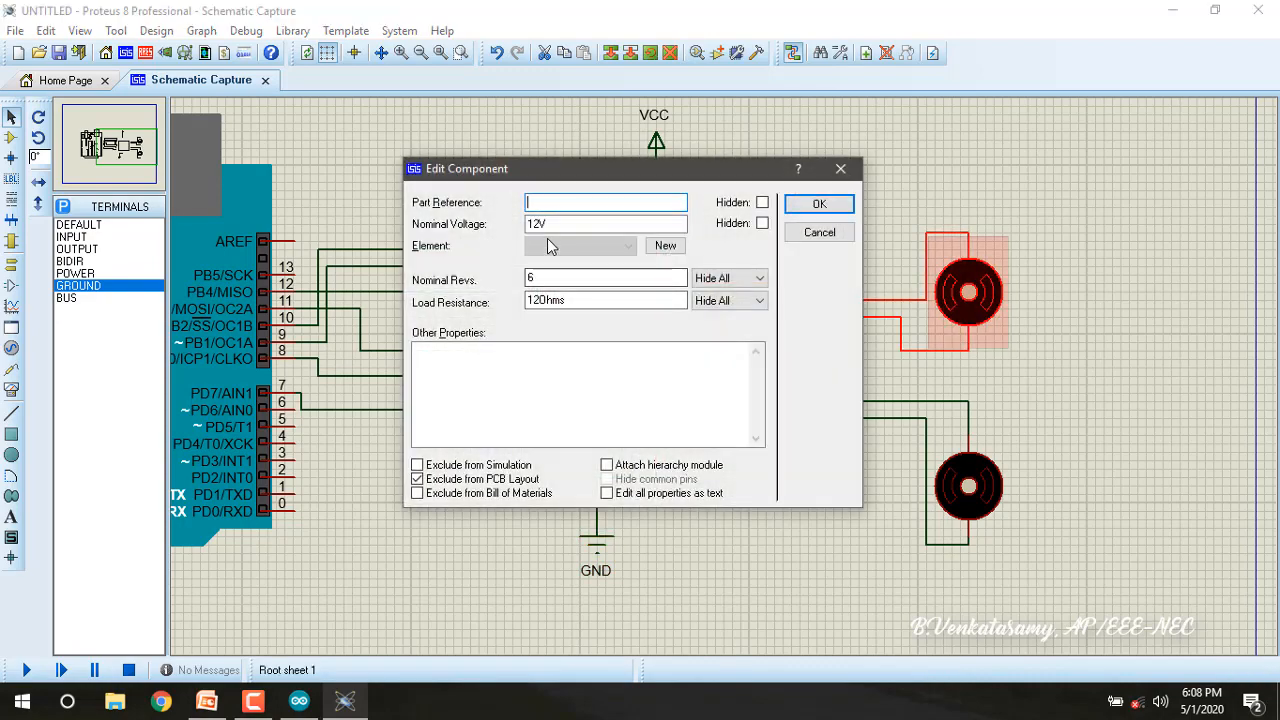
{"action": "left_click", "coordinate": [841, 172]}
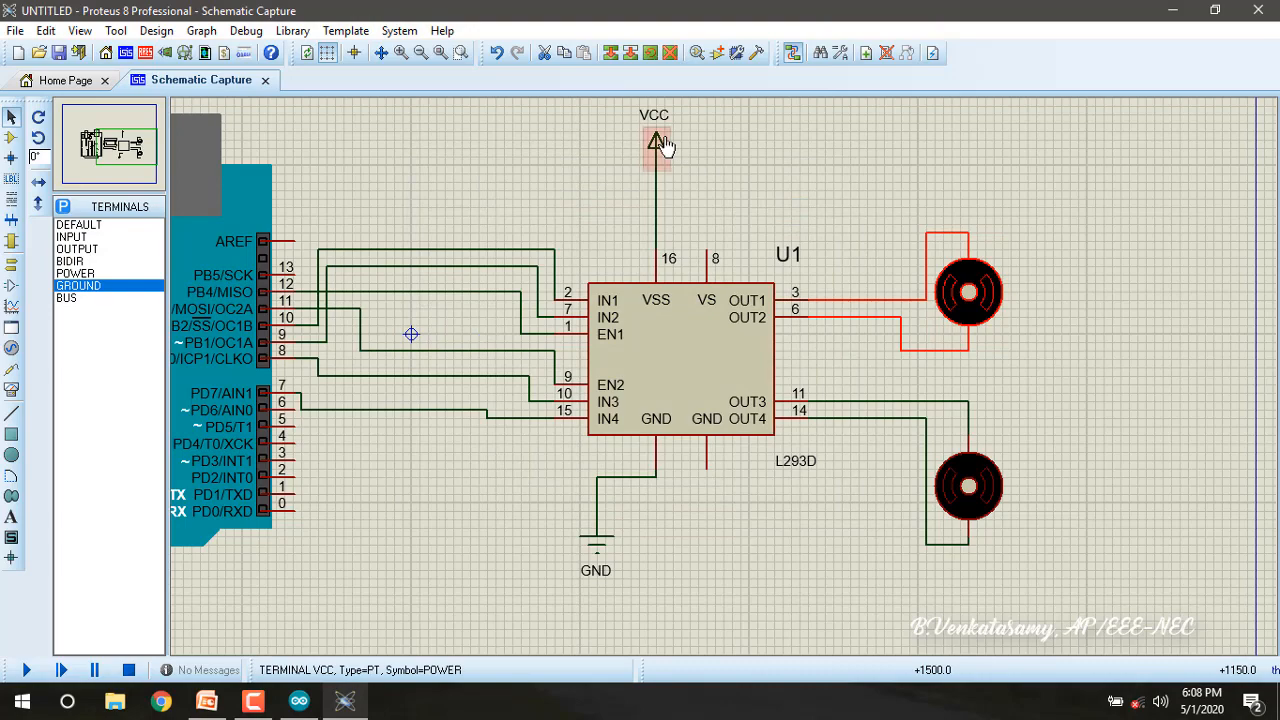
Find the BATTERY DC voltage source from the ACTIVE library and place it to the right of the motors.
{"action": "left_click", "coordinate": [11, 137]}
{"action": "left_click", "coordinate": [64, 208]}
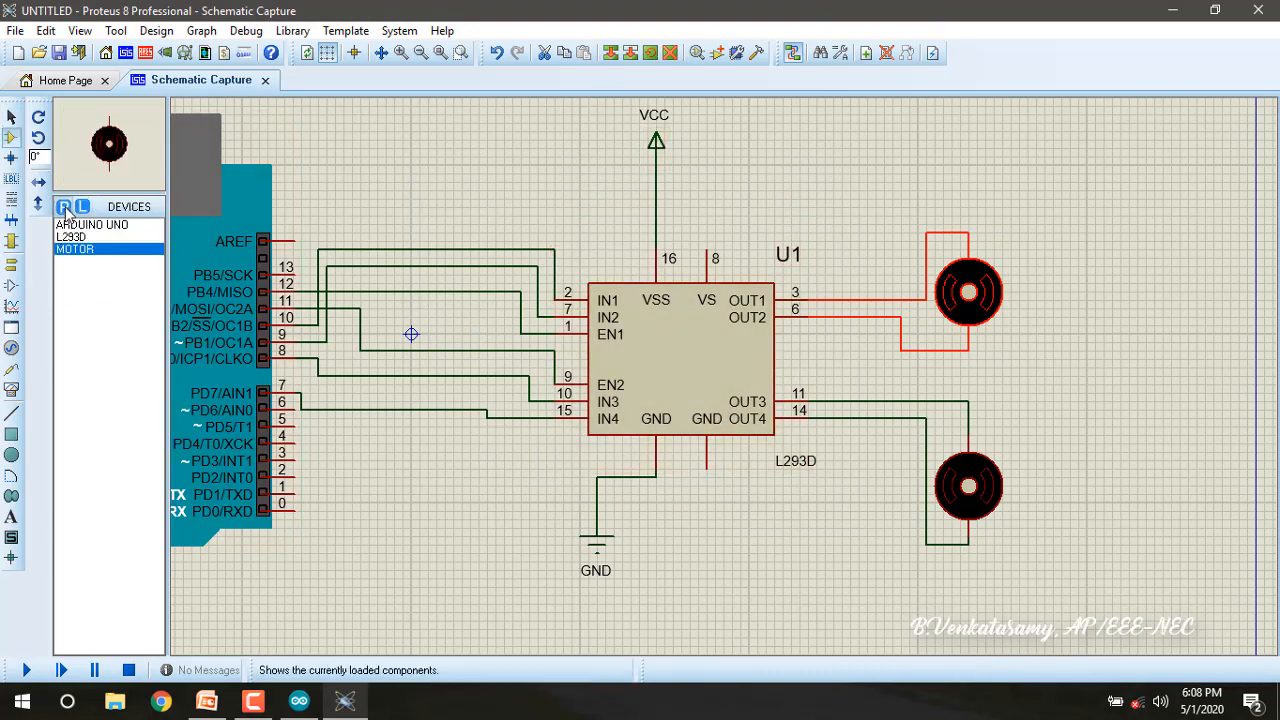
{"action": "type", "text": "batter"}
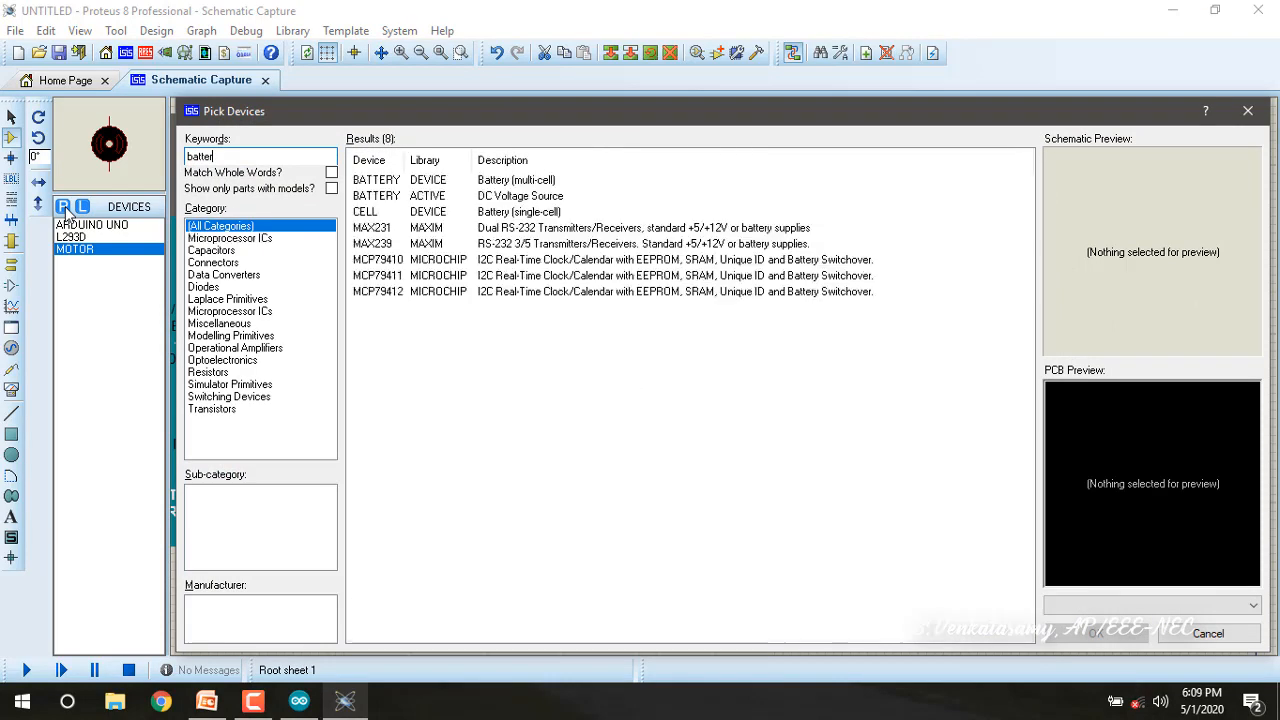
{"action": "left_click", "coordinate": [426, 198]}
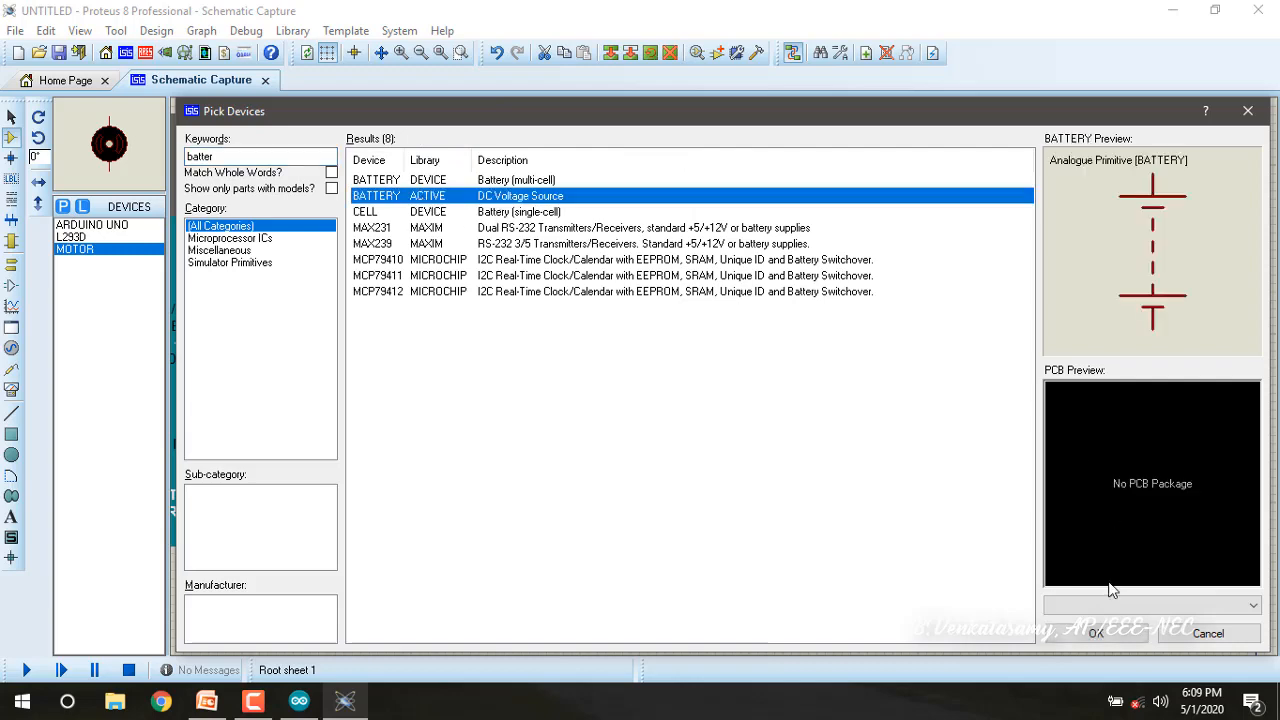
{"action": "left_click", "coordinate": [1096, 633]}
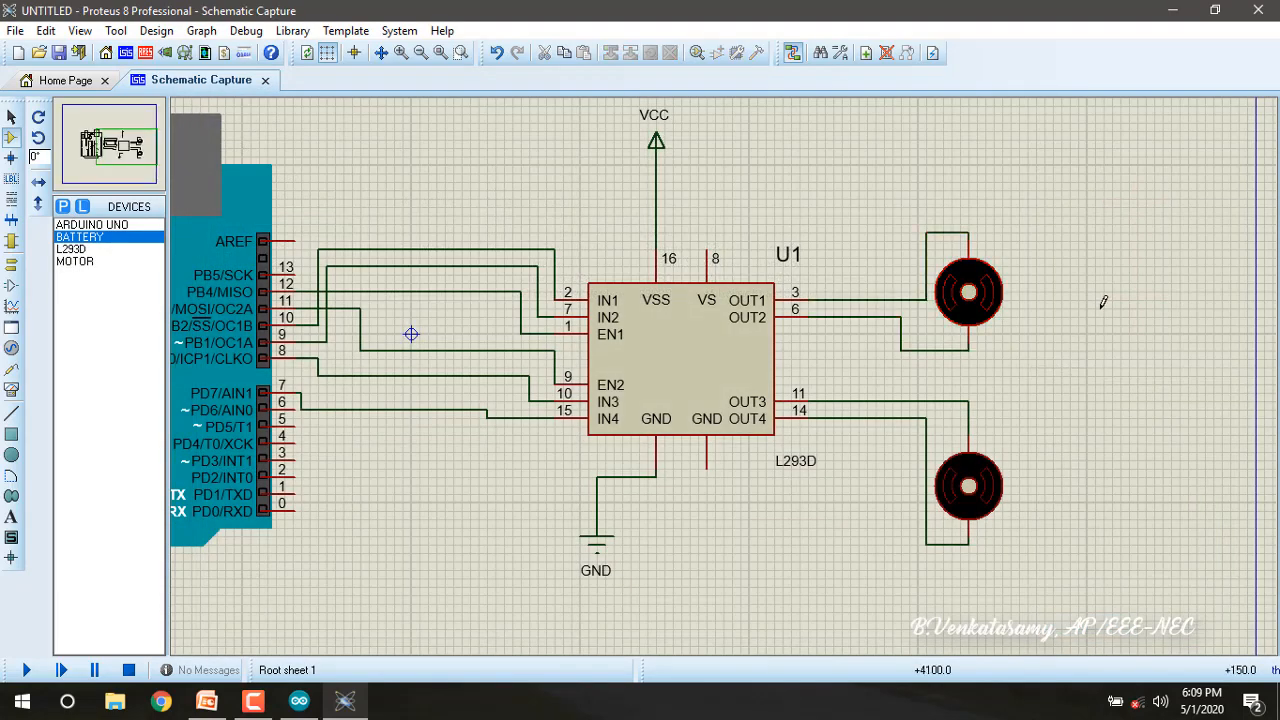
{"action": "left_click", "coordinate": [1103, 337]}
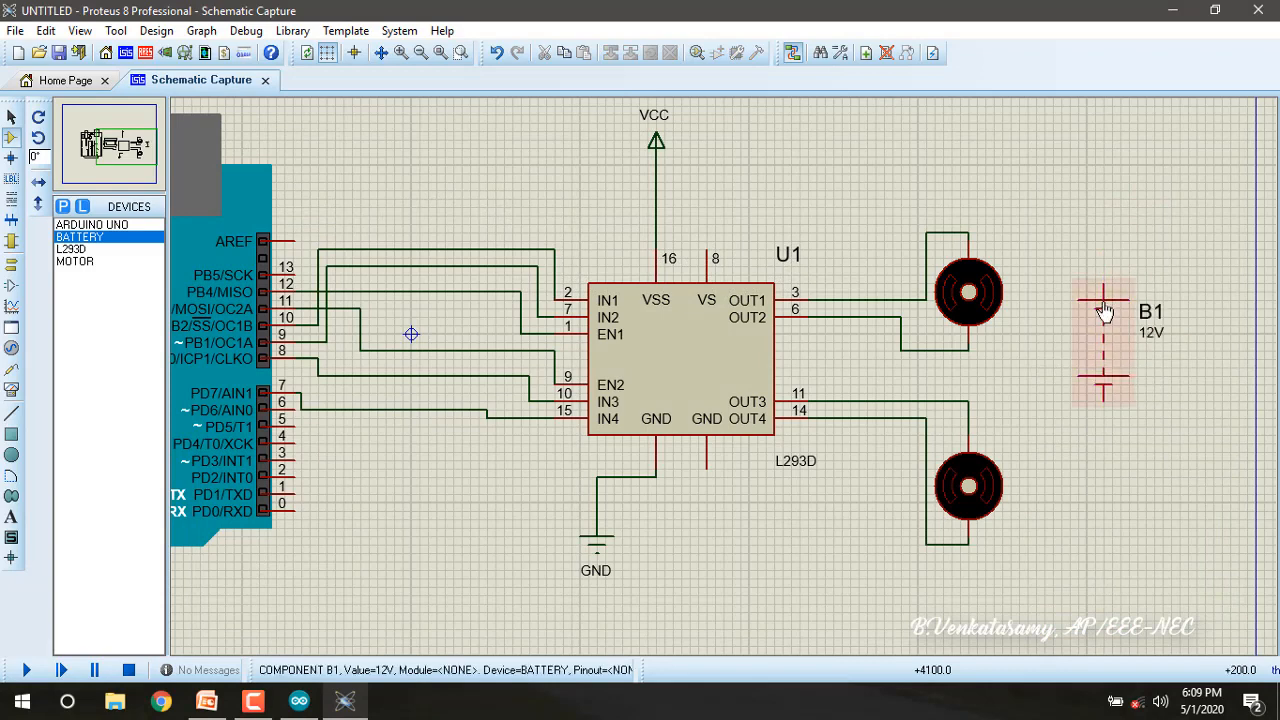
Wire the battery's positive terminal to the L293D's VS pin and its negative terminal to the GND pin beneath VS, joining both GND pins.
{"action": "left_click", "coordinate": [1104, 281]}
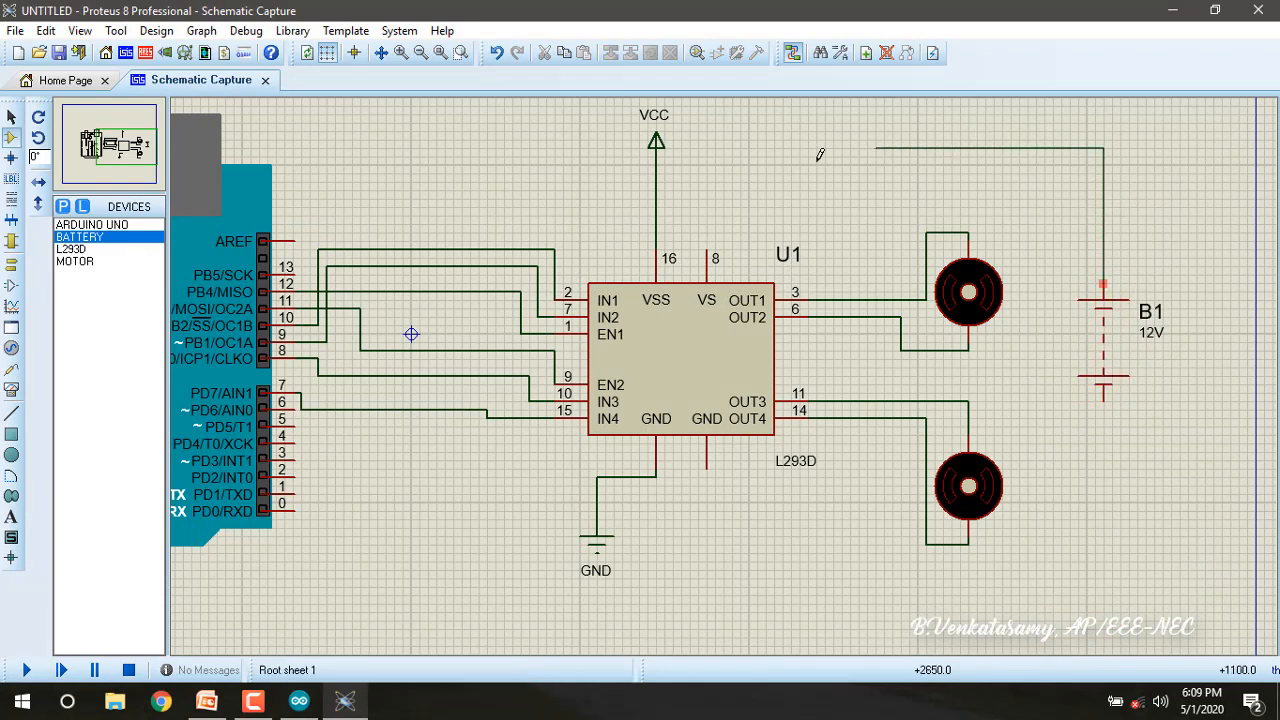
{"action": "left_click", "coordinate": [708, 232]}
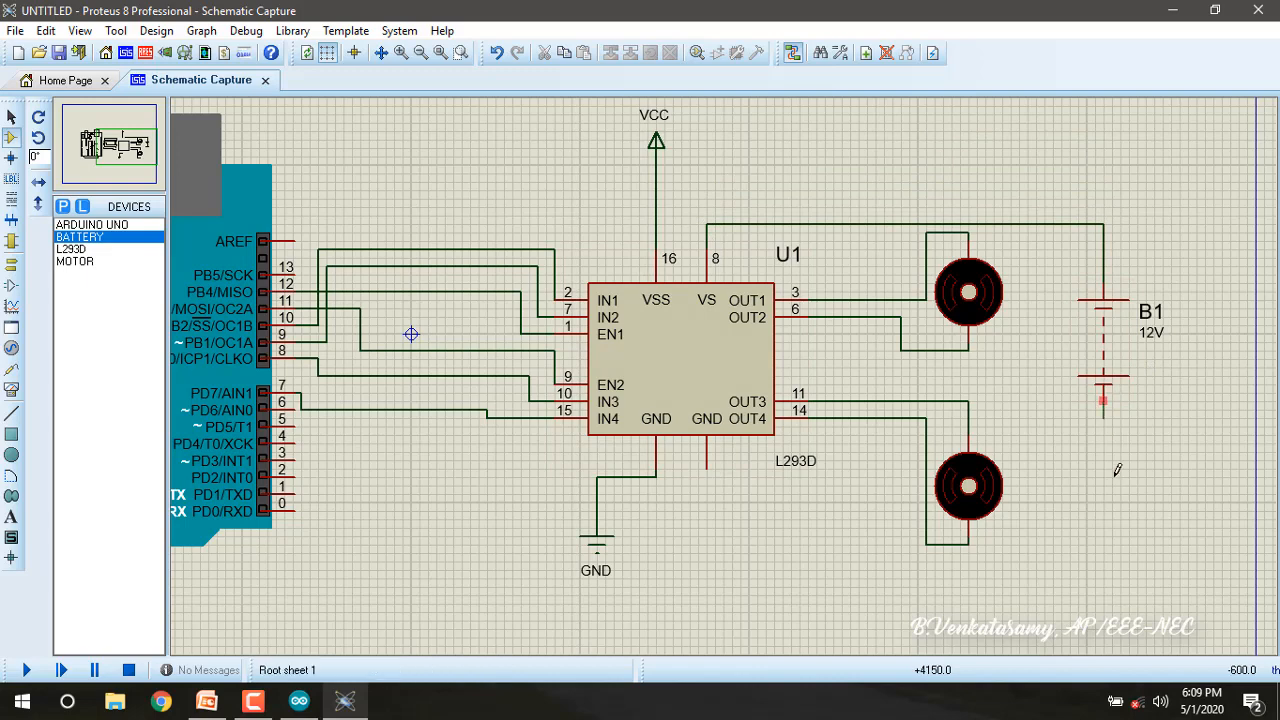
{"action": "left_click", "coordinate": [1106, 397]}
{"action": "left_click", "coordinate": [709, 426]}
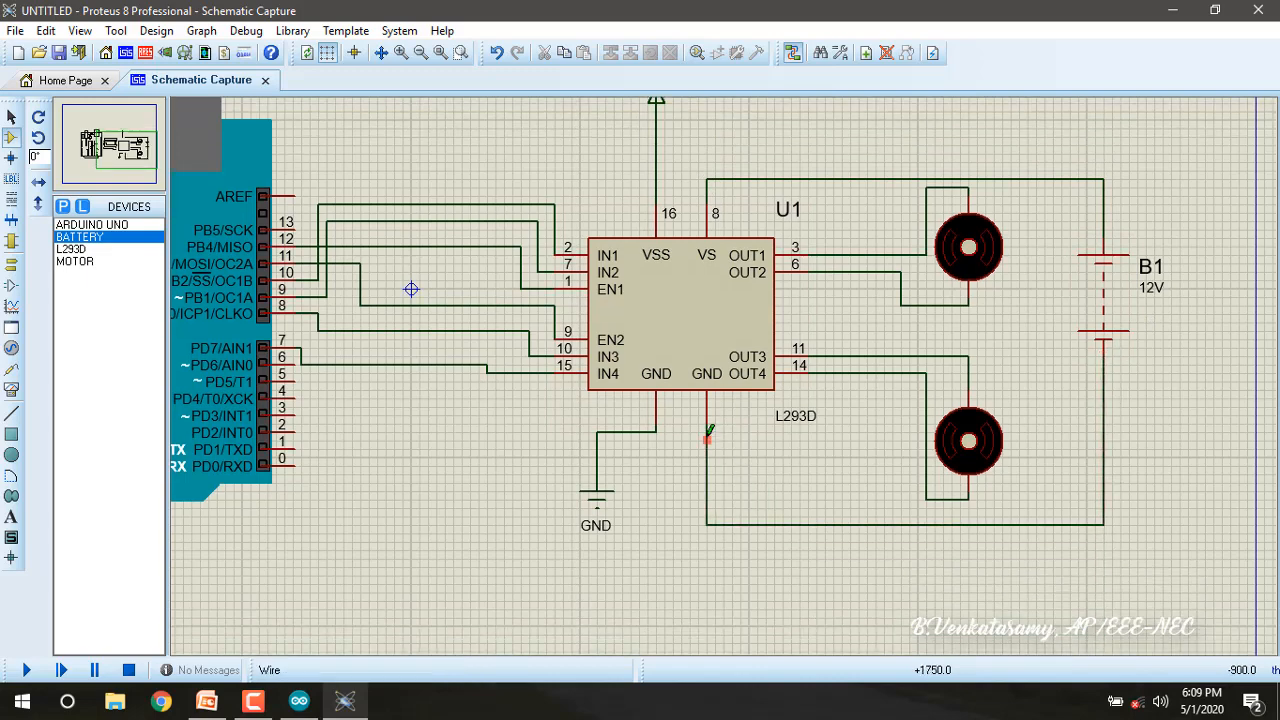
{"action": "left_click", "coordinate": [709, 436]}
{"action": "left_click", "coordinate": [656, 432]}
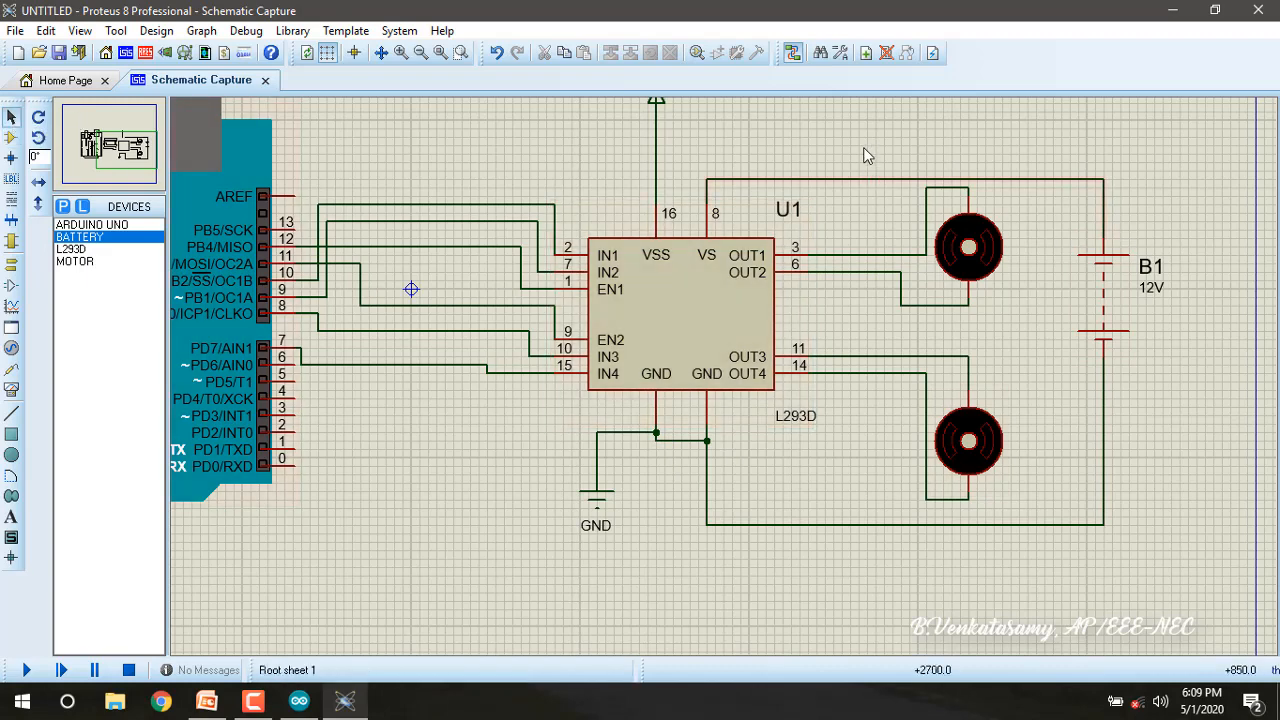
Move the horizontal segment of the wire between the battery's positive terminal and VS higher above the upper motor.
{"action": "left_click_drag", "start_coordinate": [851, 183], "coordinate": [851, 154]}
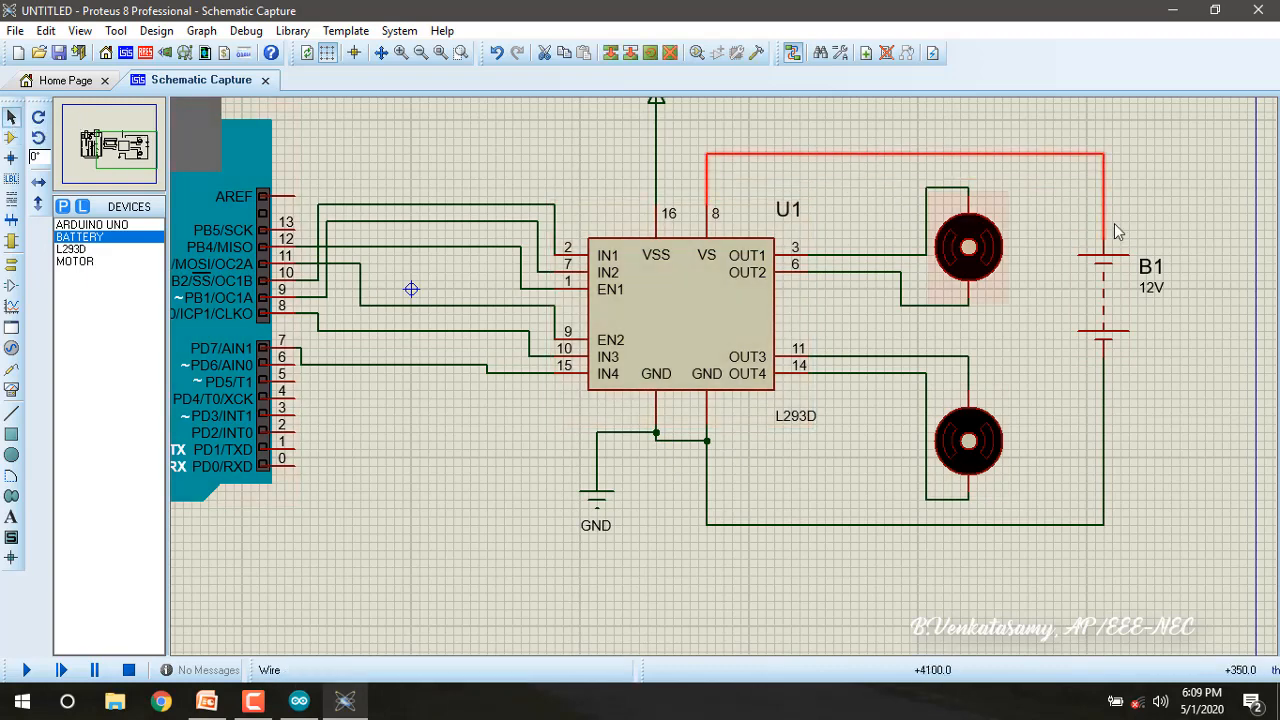
{"action": "scroll", "coordinate": [625, 358], "scroll_direction": "down", "scroll_amount": 2}
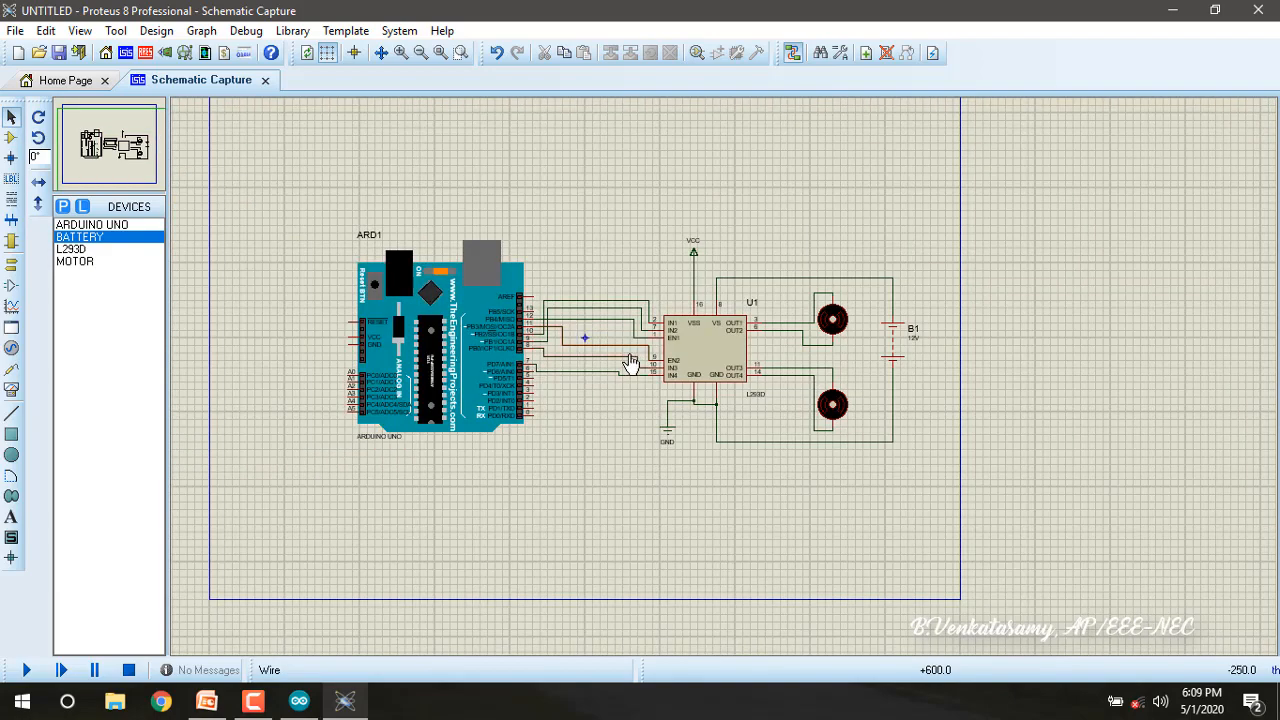
{"action": "scroll", "coordinate": [630, 362], "scroll_direction": "up", "scroll_amount": 1}
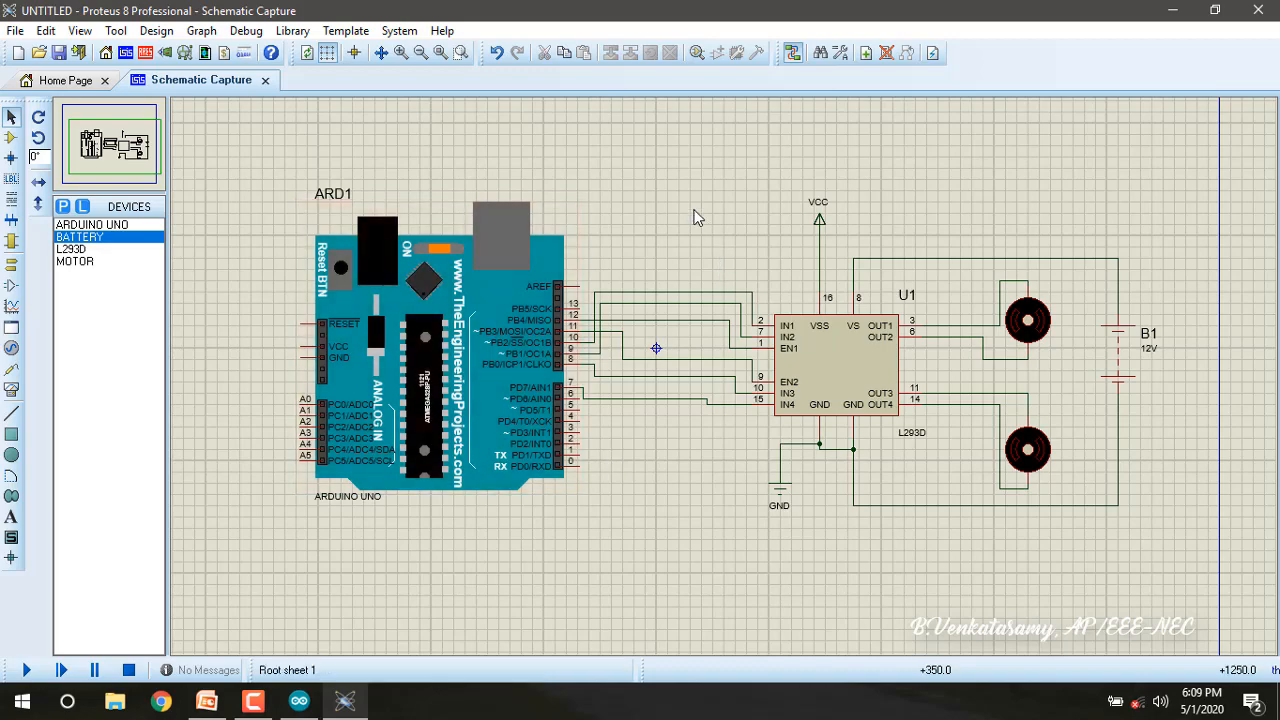
Set the Arduino Uno's program file to the compiled DC_Motor.ino.hex path from the Arduino IDE's build output.
{"action": "double_click", "coordinate": [460, 352]}
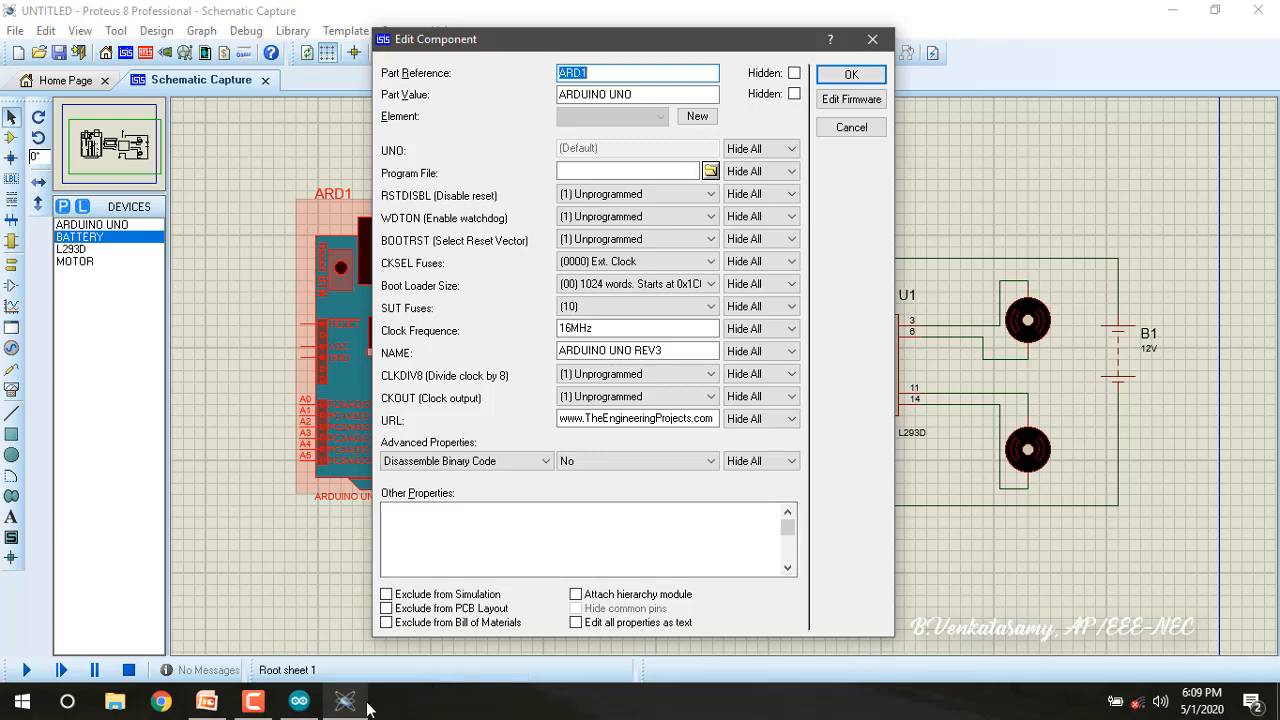
{"action": "left_click", "coordinate": [300, 701]}
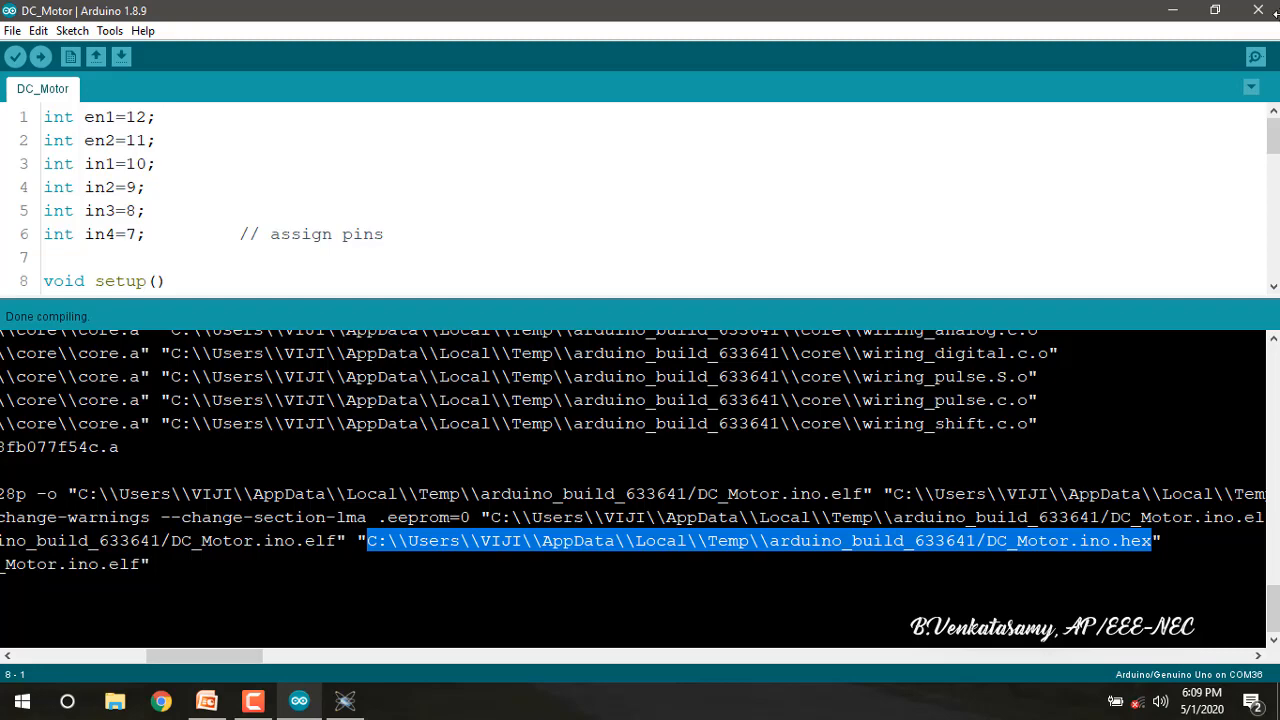
{"action": "left_click", "coordinate": [1172, 10]}
{"action": "left_click", "coordinate": [592, 173]}
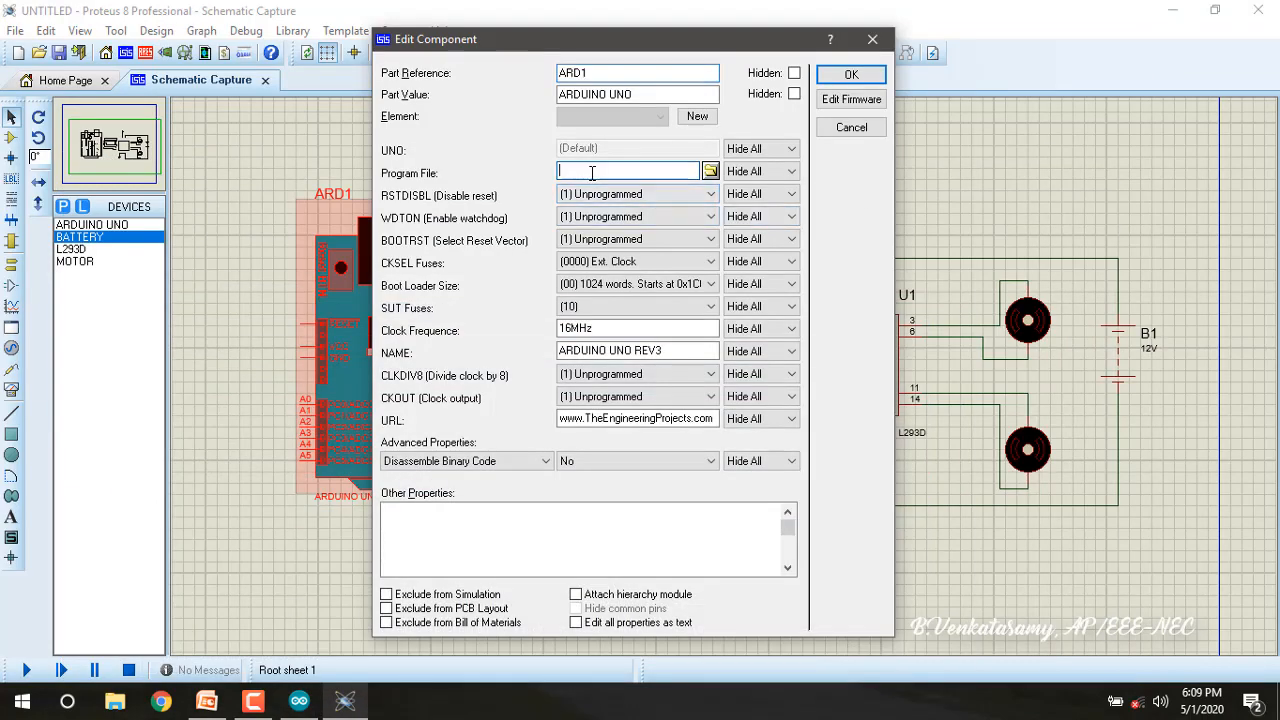
{"action": "key", "text": "ctrl+v"}
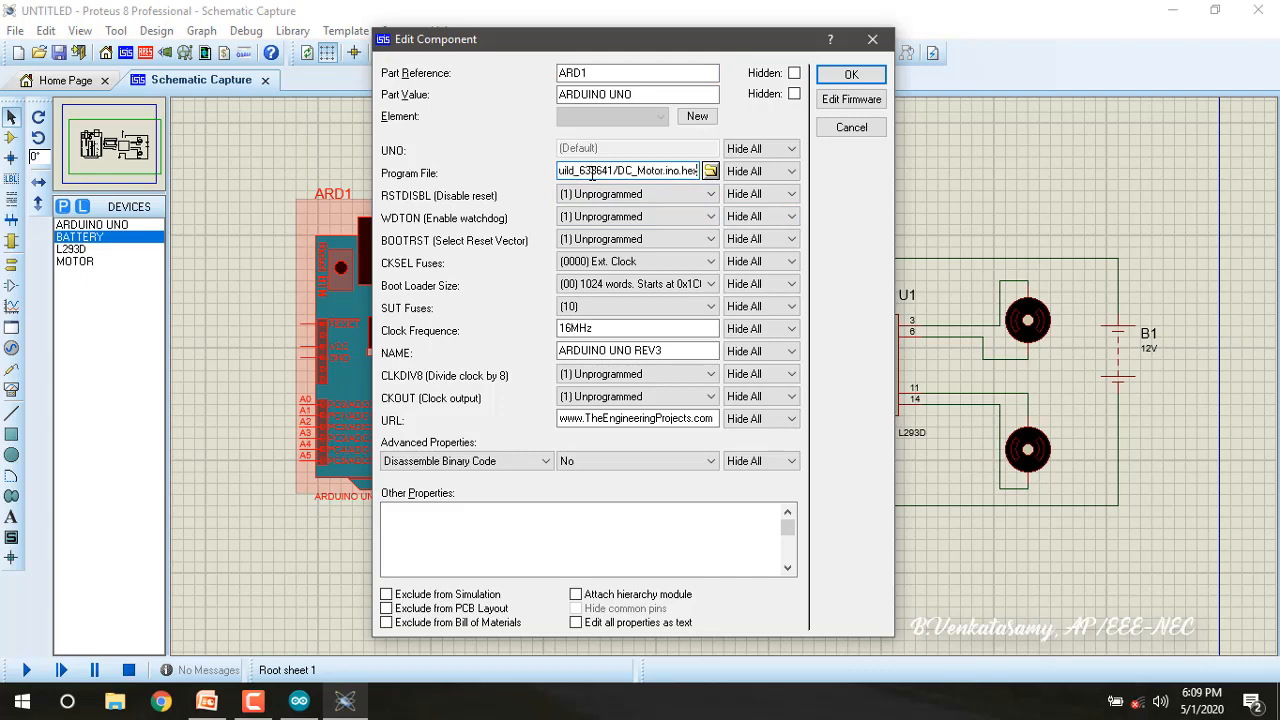
{"action": "left_click", "coordinate": [848, 77]}
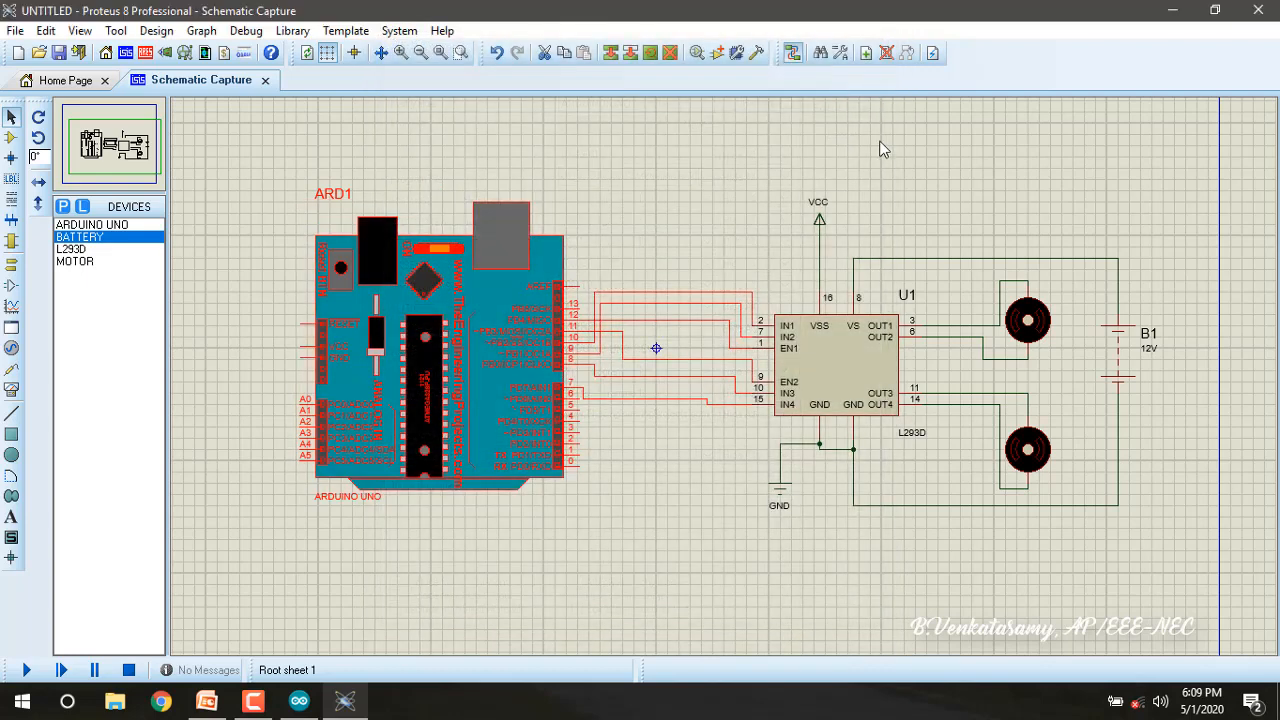
Run the simulation, examine both motors' rotation and the L293D input pin states, and minimize the schematic window.
{"action": "left_click", "coordinate": [27, 670]}
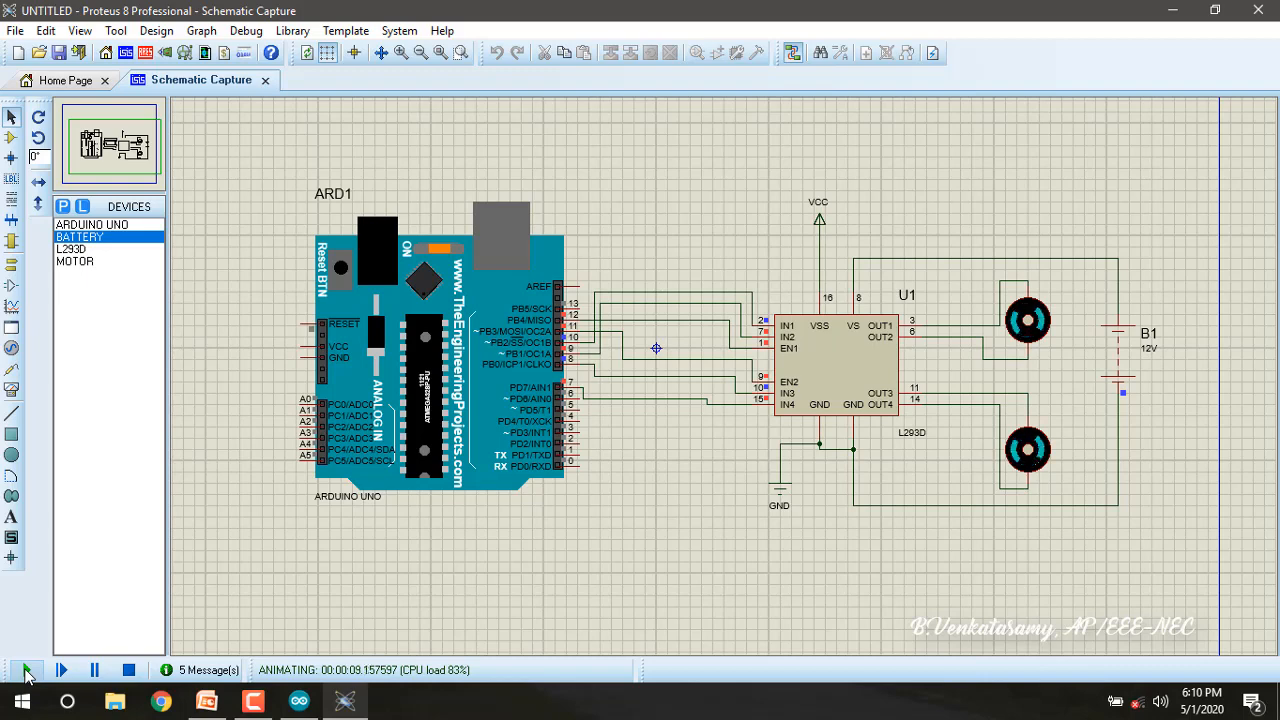
{"action": "scroll", "coordinate": [951, 420], "scroll_direction": "up", "scroll_amount": 1}
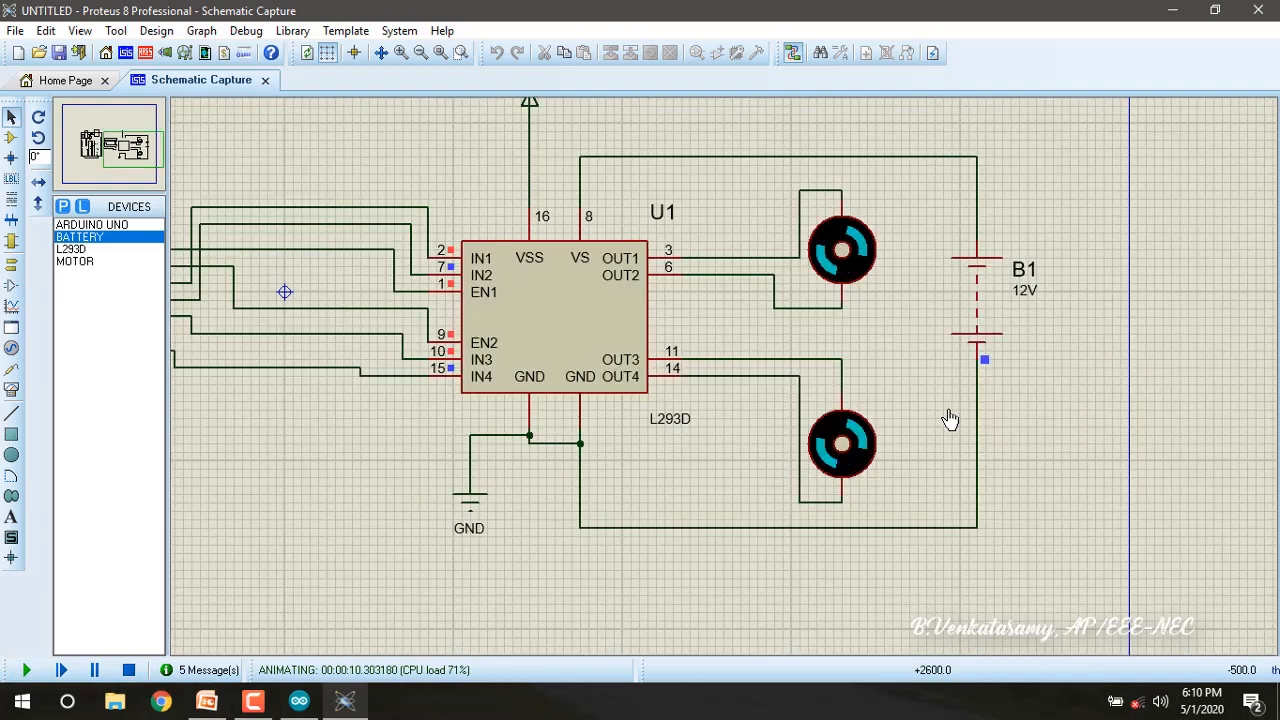
{"action": "scroll", "coordinate": [728, 386], "scroll_direction": "up", "scroll_amount": 1}
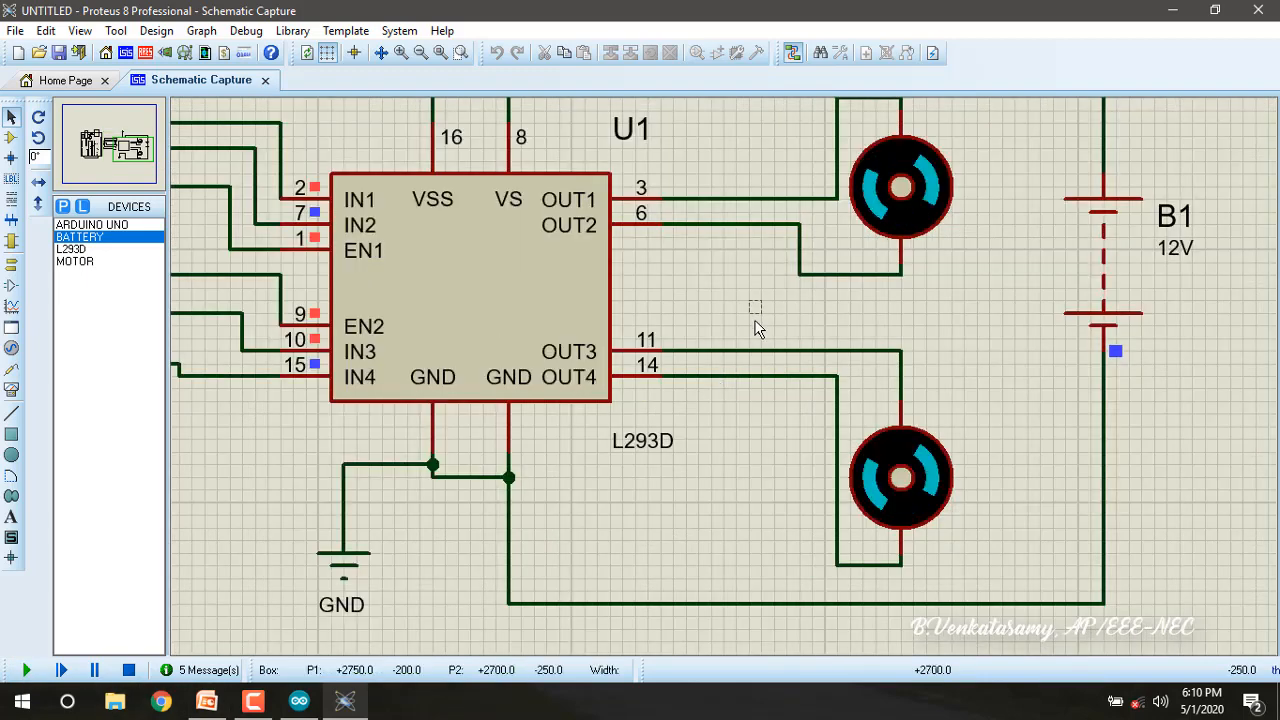
{"action": "scroll", "coordinate": [755, 325], "scroll_direction": "down", "scroll_amount": 2}
{"action": "scroll", "coordinate": [745, 350], "scroll_direction": "up", "scroll_amount": 2}
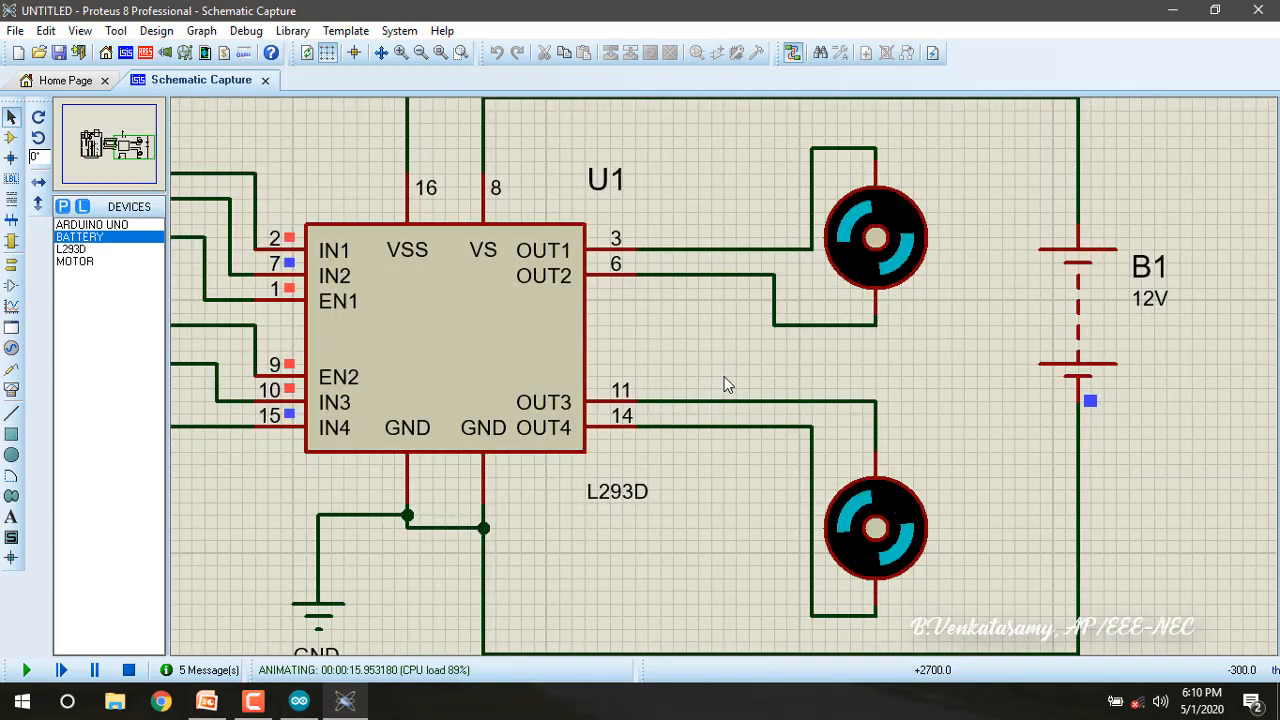
{"action": "scroll", "coordinate": [726, 385], "scroll_direction": "down", "scroll_amount": 1}
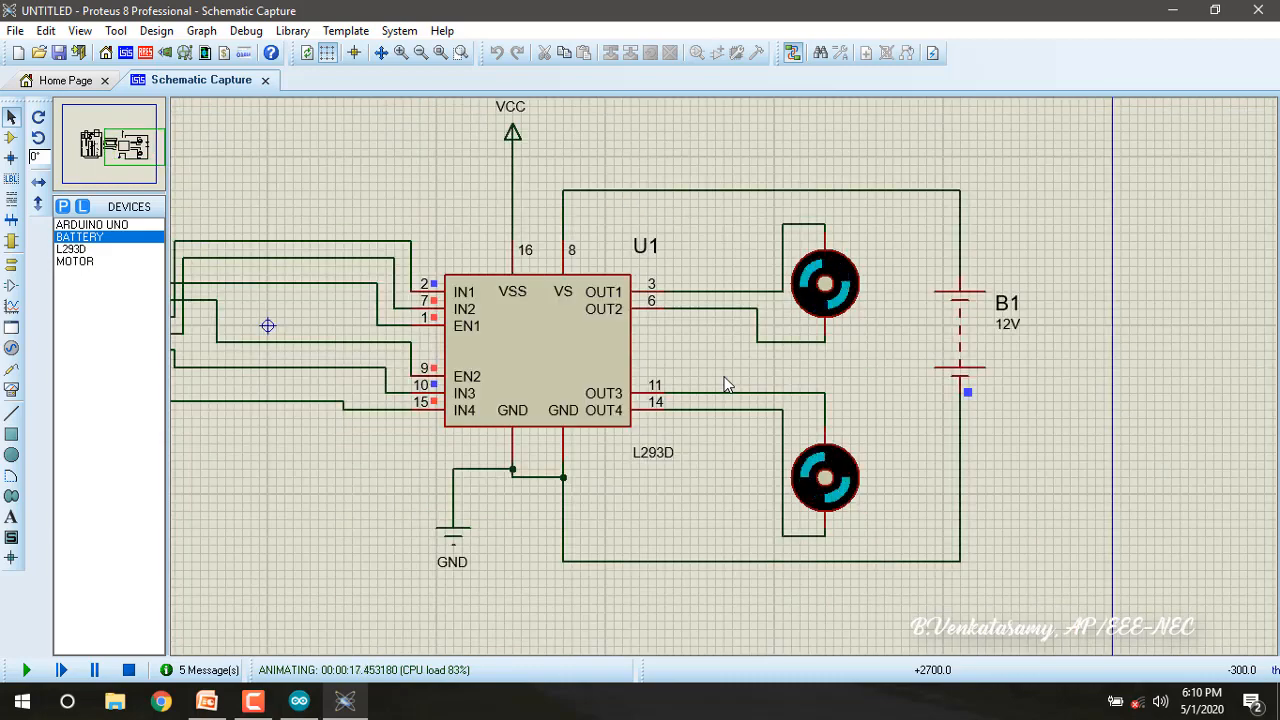
{"action": "scroll", "coordinate": [726, 385], "scroll_direction": "down", "scroll_amount": 1}
{"action": "scroll", "coordinate": [437, 400], "scroll_direction": "down", "scroll_amount": 1}
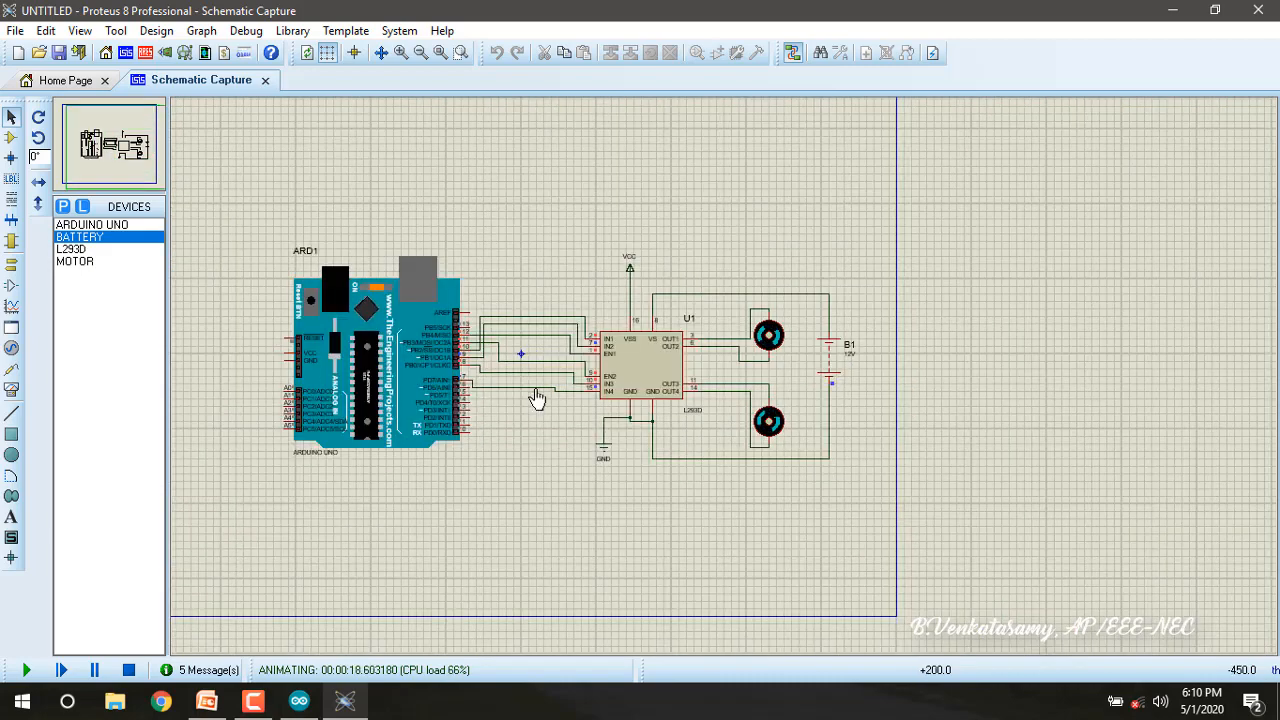
{"action": "scroll", "coordinate": [537, 398], "scroll_direction": "up", "scroll_amount": 1}
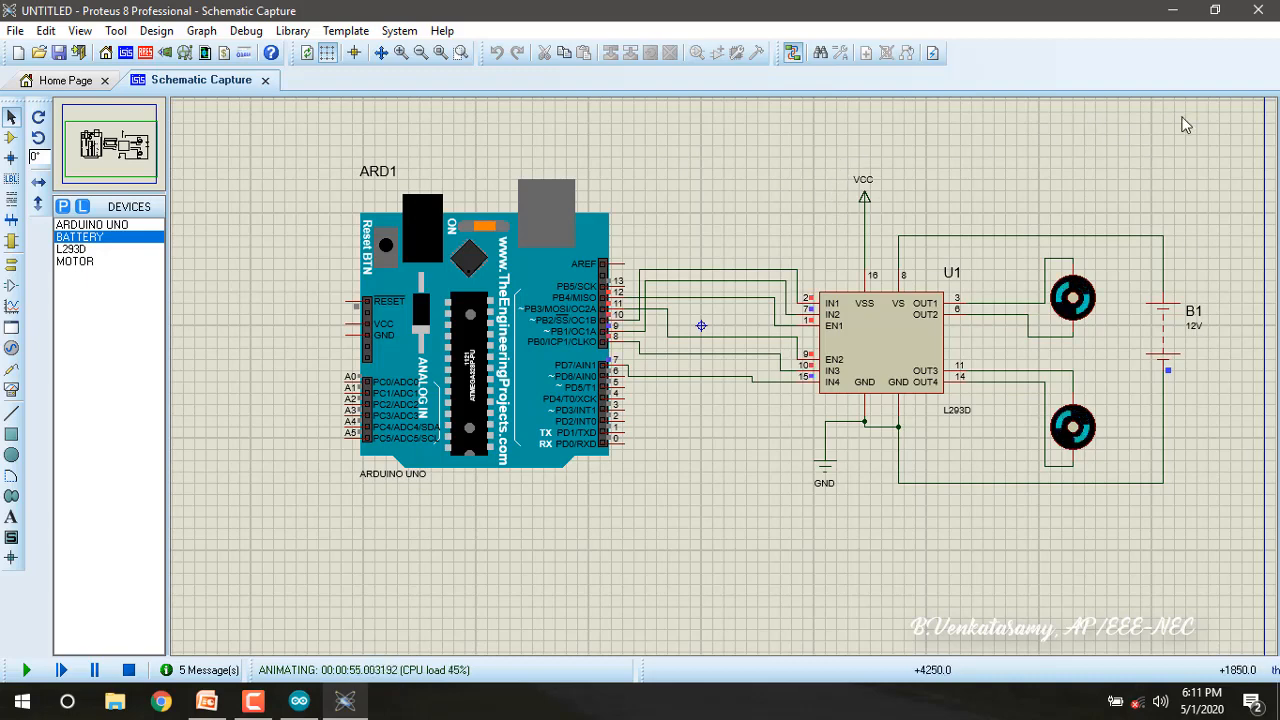
{"action": "left_click", "coordinate": [1174, 12]}
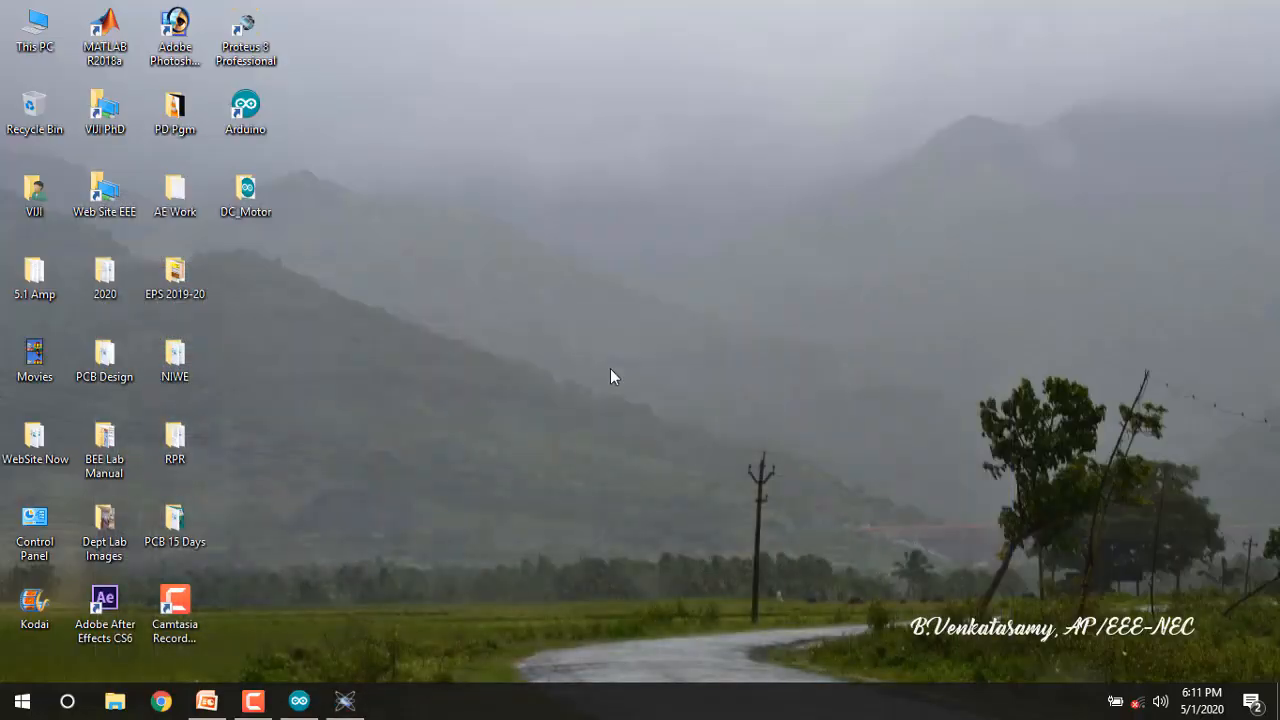